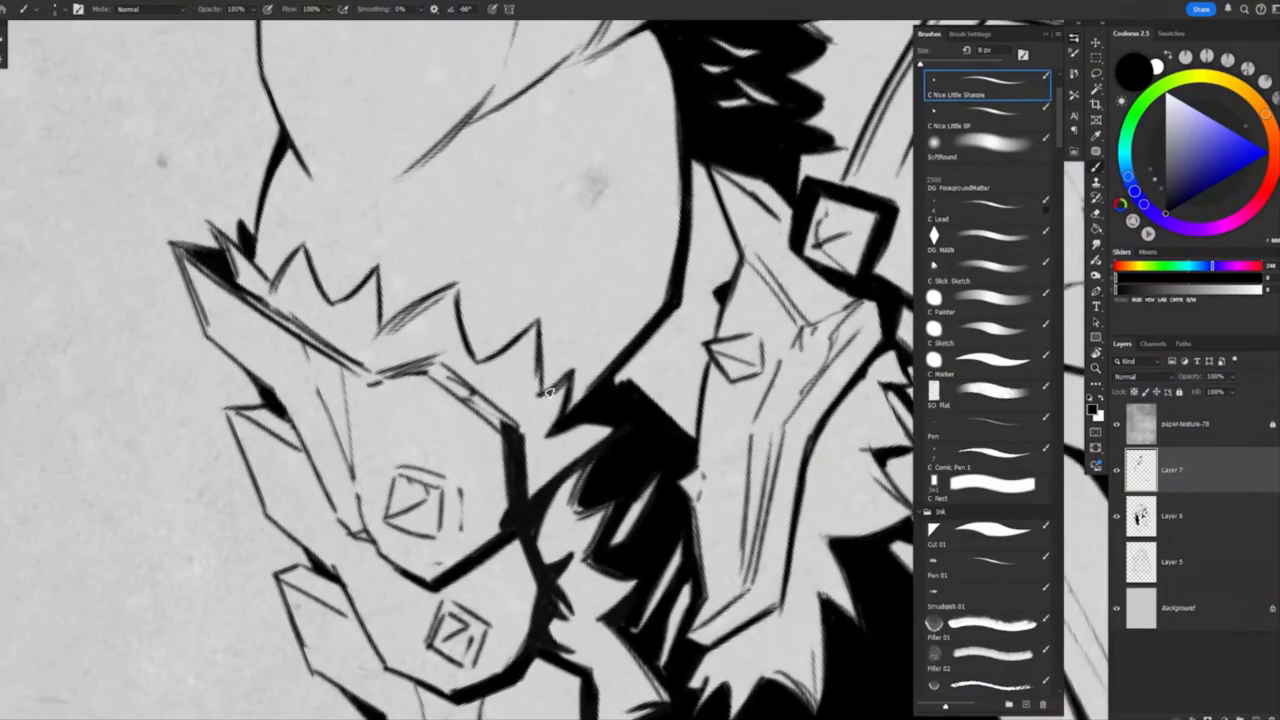
# Ink black shadows between the fur tufts along the upper edge of the armor on the character's right forearm
pyautogui.scroll(-3, 604, 408)
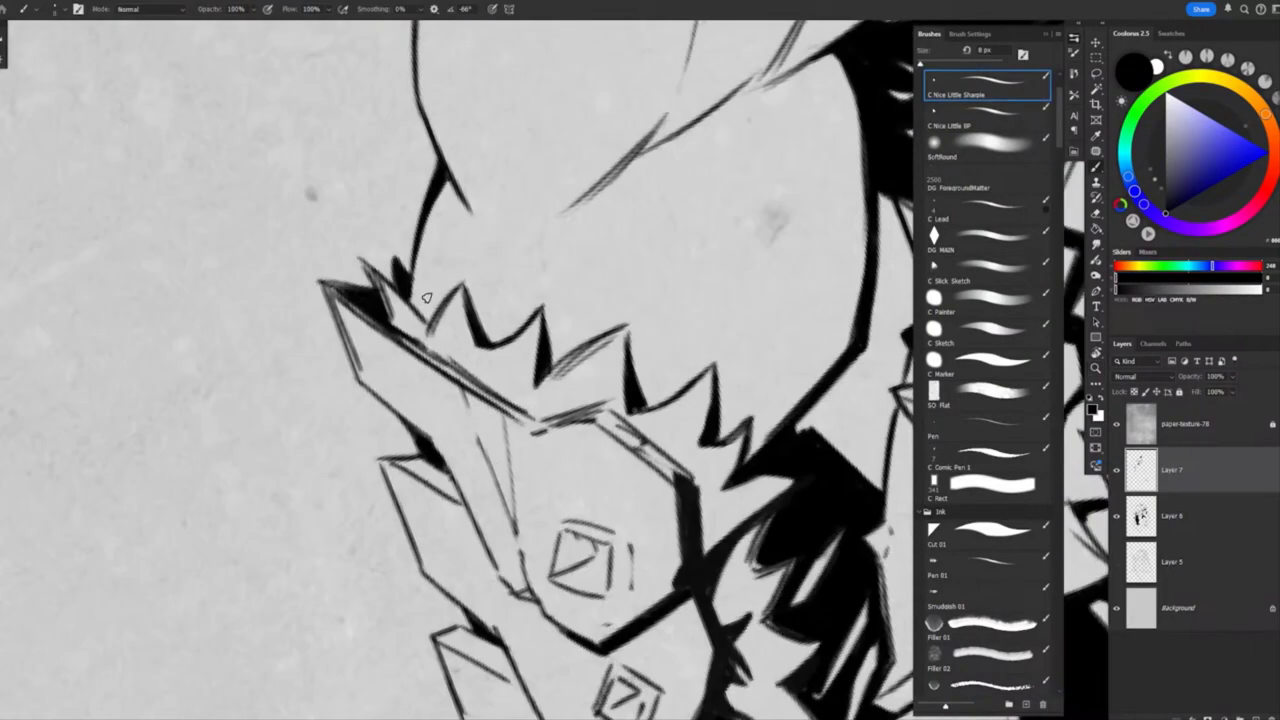
pyautogui.scroll(4, 604, 408)
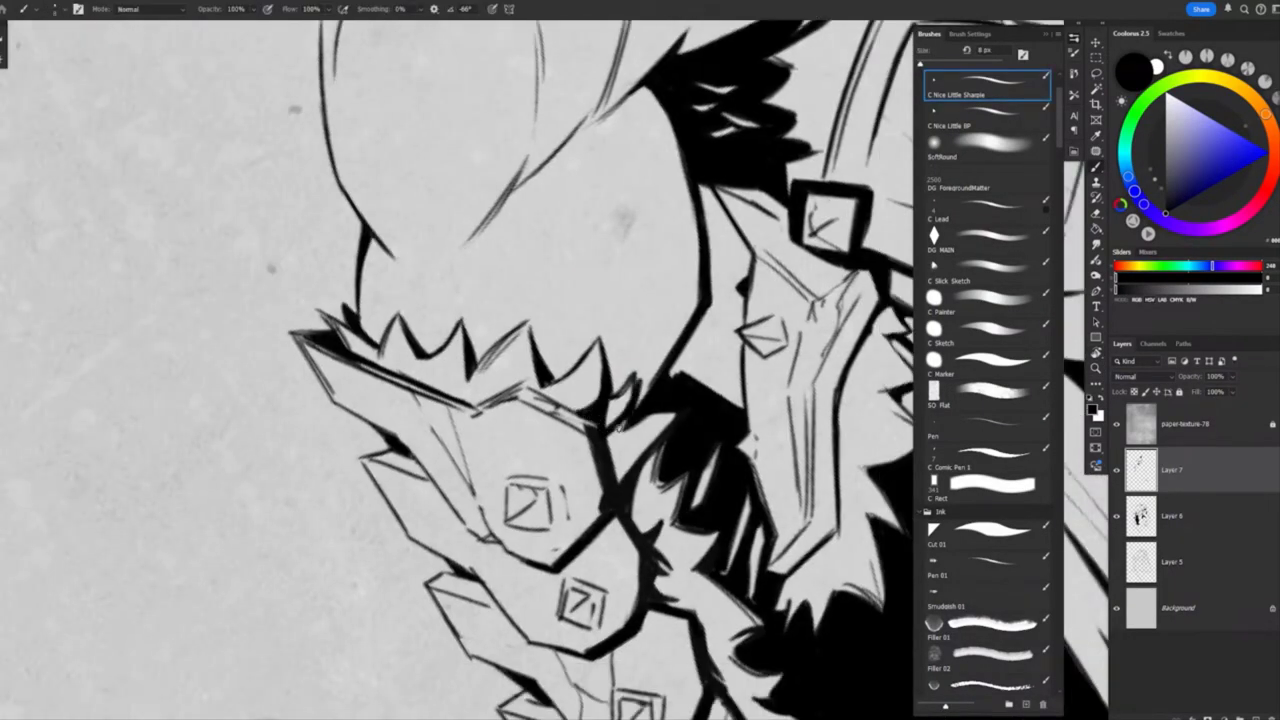
pyautogui.scroll(-3, 618, 435)
pyautogui.scroll(3, 618, 435)
pyautogui.scroll(-5, 560, 410)
pyautogui.scroll(5, 491, 384)
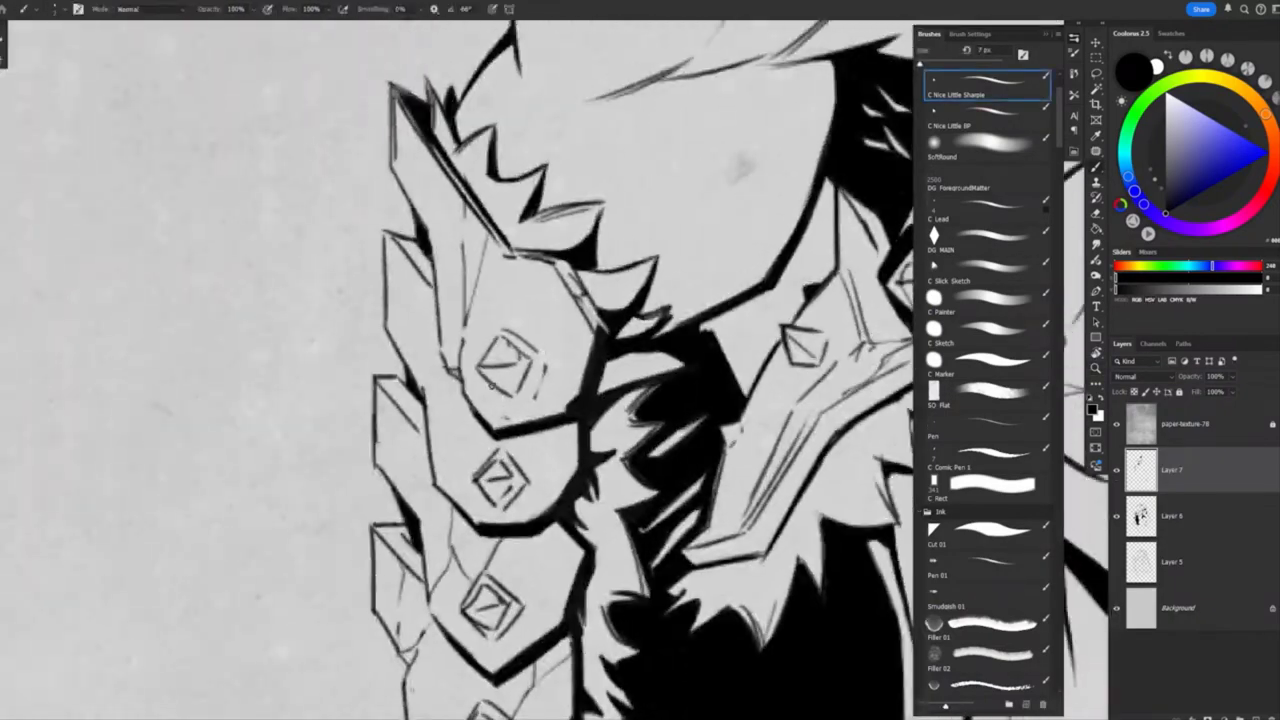
# Ink faceted black shadows on the diamond studs down the character's right forearm plates
pyautogui.moveTo(491, 384)
pyautogui.mouseDown()
pyautogui.moveTo(526, 459)
pyautogui.moveTo(590, 430)
pyautogui.moveTo(560, 470)
pyautogui.mouseUp()
pyautogui.scroll(3, 590, 430)
pyautogui.moveTo(552, 408); pyautogui.dragTo(567, 343)
pyautogui.scroll(2, 558, 294)
pyautogui.moveTo(508, 191); pyautogui.dragTo(507, 371)
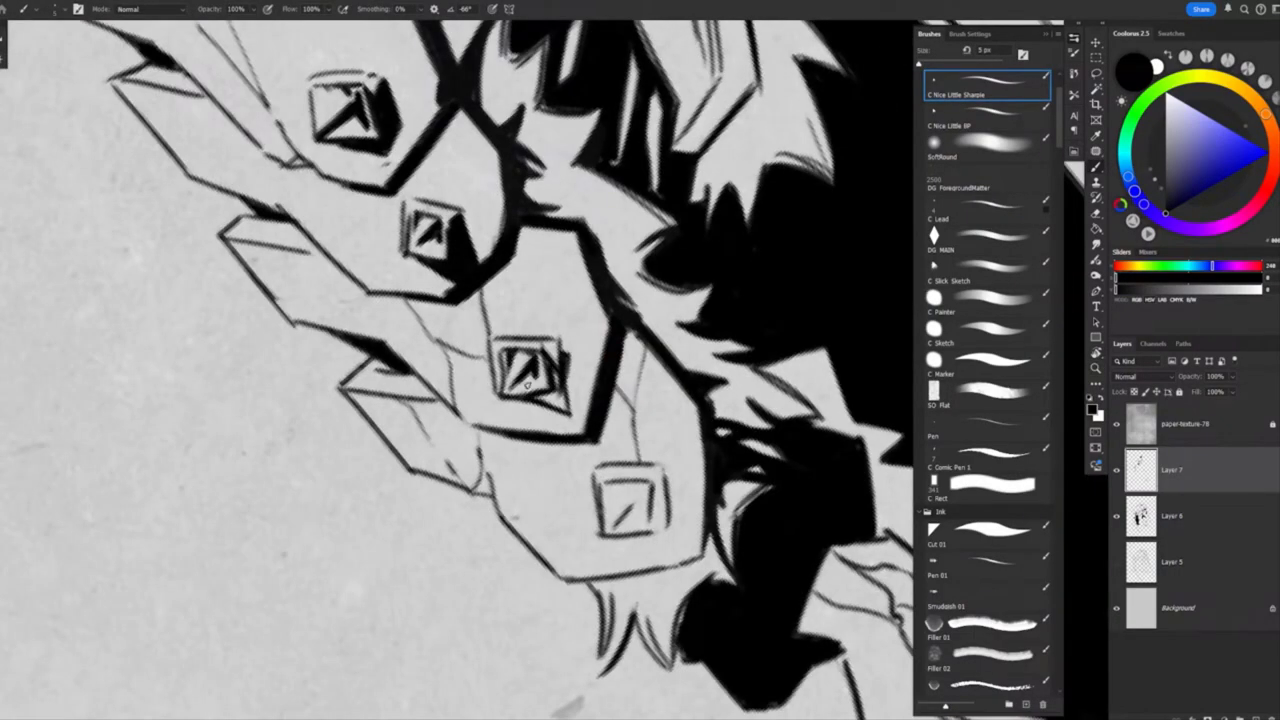
pyautogui.click(545, 363)
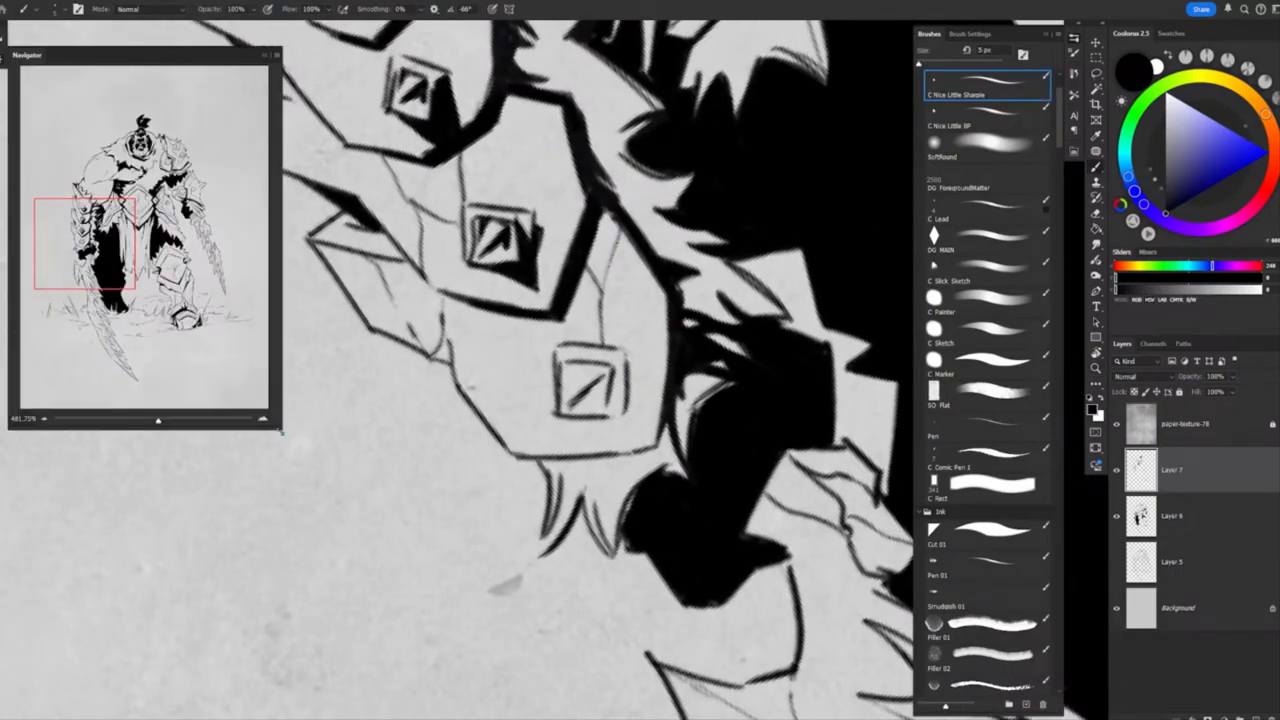
pyautogui.moveTo(545, 363); pyautogui.dragTo(545, 290)
pyautogui.press('Escape')
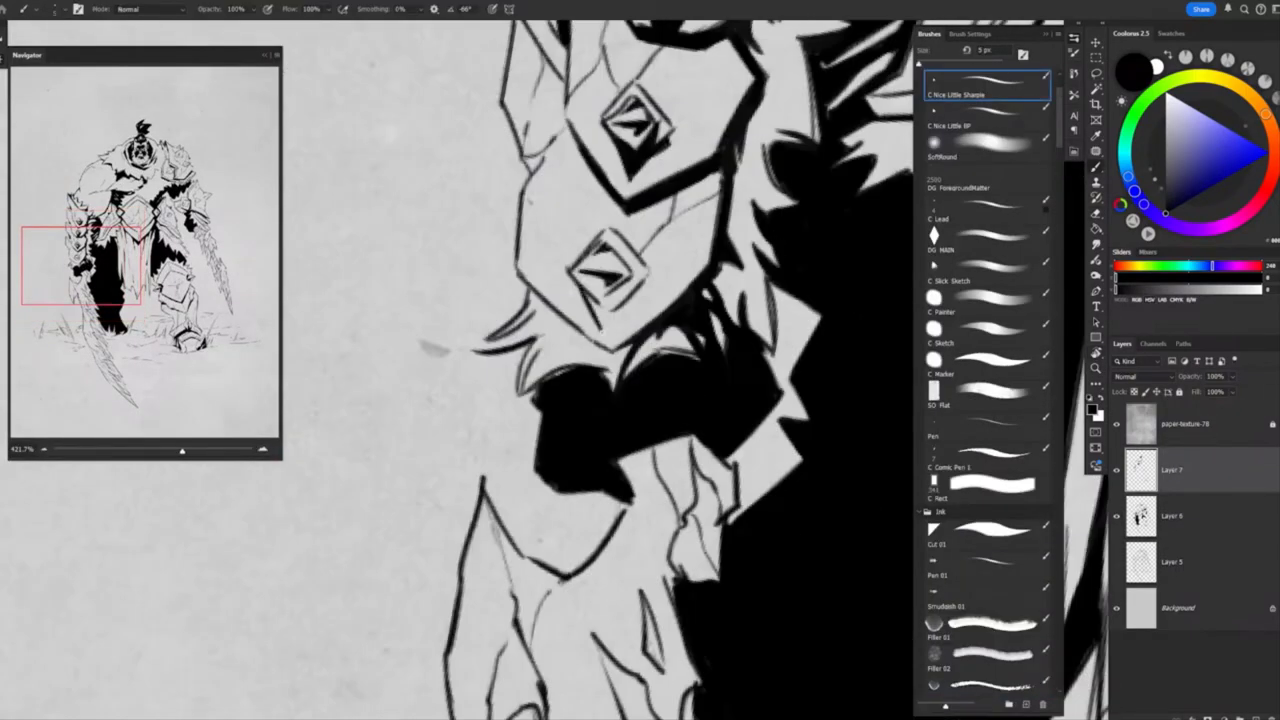
# Shade the diamond stud, horn and long ridges of the hip plate on the character's right side in black
pyautogui.moveTo(484, 414); pyautogui.dragTo(452, 312)
pyautogui.moveTo(533, 418)
pyautogui.mouseDown()
pyautogui.moveTo(555, 318)
pyautogui.moveTo(566, 335)
pyautogui.moveTo(497, 367)
pyautogui.moveTo(465, 358)
pyautogui.moveTo(470, 262)
pyautogui.moveTo(511, 273)
pyautogui.moveTo(550, 396)
pyautogui.mouseUp()
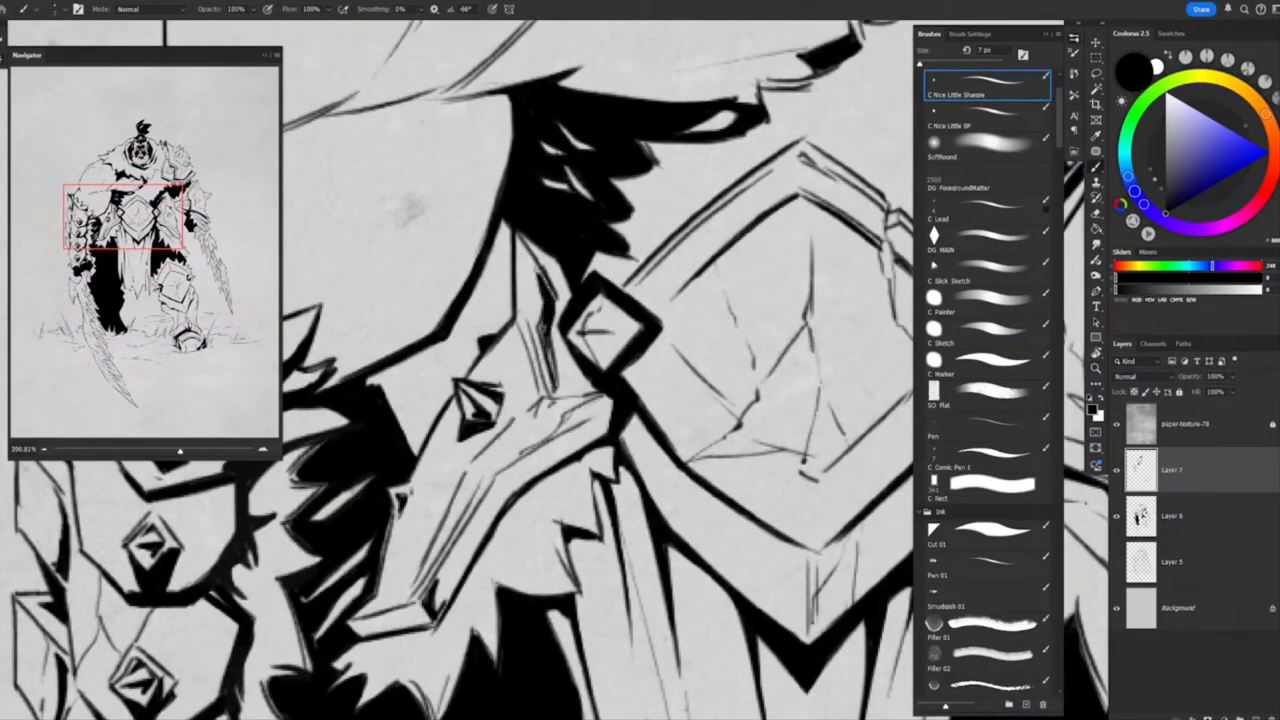
pyautogui.moveTo(395, 582); pyautogui.dragTo(445, 492)
pyautogui.moveTo(561, 371)
pyautogui.mouseDown()
pyautogui.moveTo(480, 371)
pyautogui.moveTo(561, 371)
pyautogui.mouseUp()
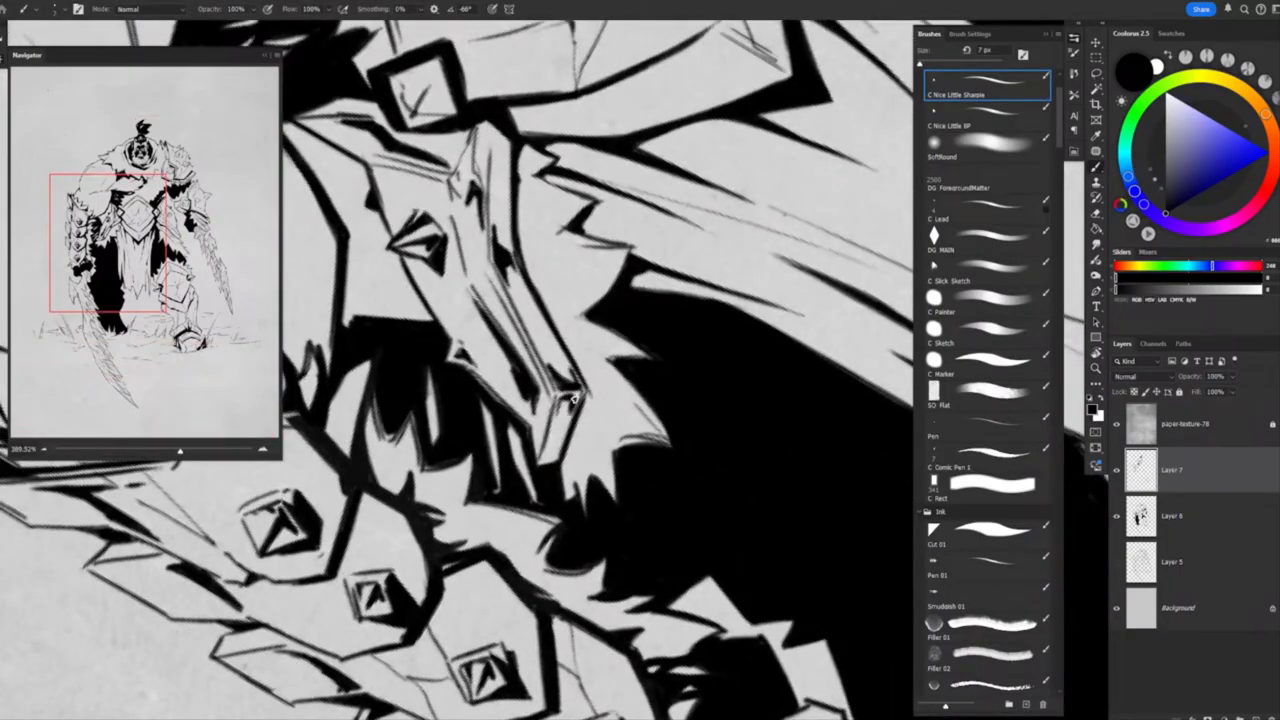
# Ink the tip of the right hip plate and add pointed black shadows to the fur hanging beneath it
pyautogui.hotkey('ctrl', '0')
pyautogui.moveTo(430, 420)
pyautogui.mouseDown()
pyautogui.moveTo(500, 420)
pyautogui.moveTo(380, 420)
pyautogui.moveTo(484, 420)
pyautogui.mouseUp()
pyautogui.press('b')
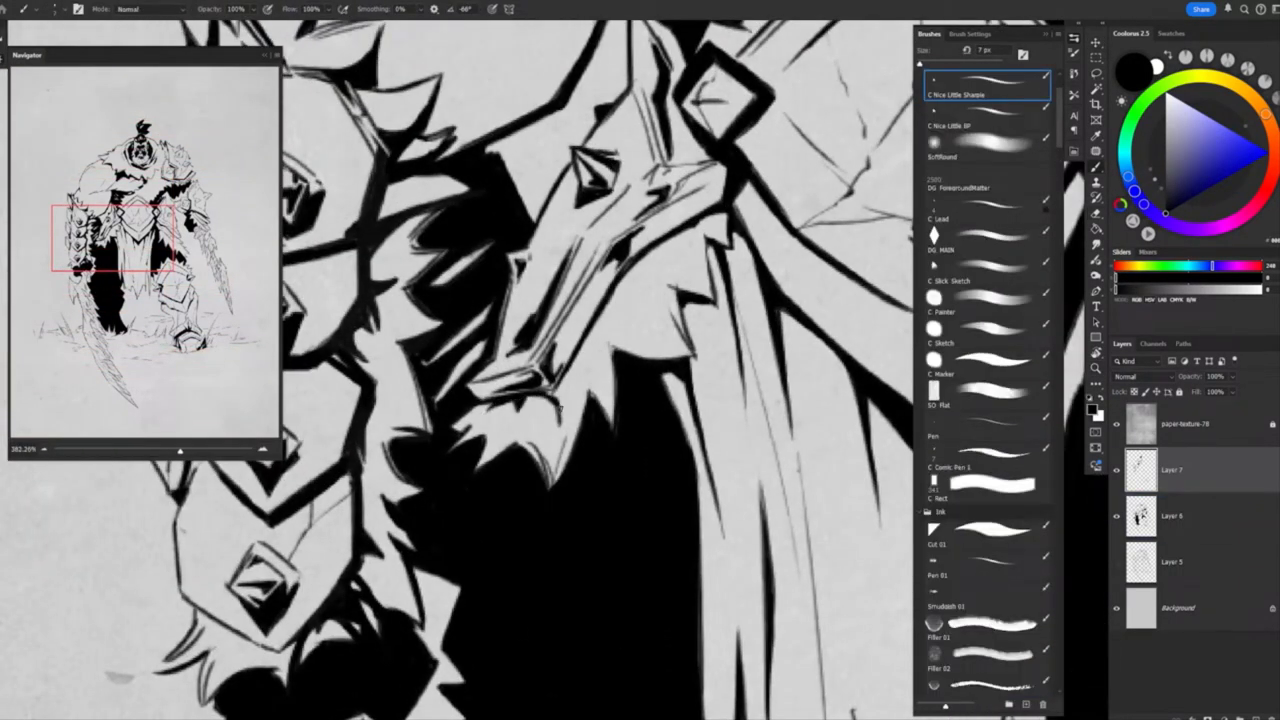
pyautogui.scroll(1, 585, 370)
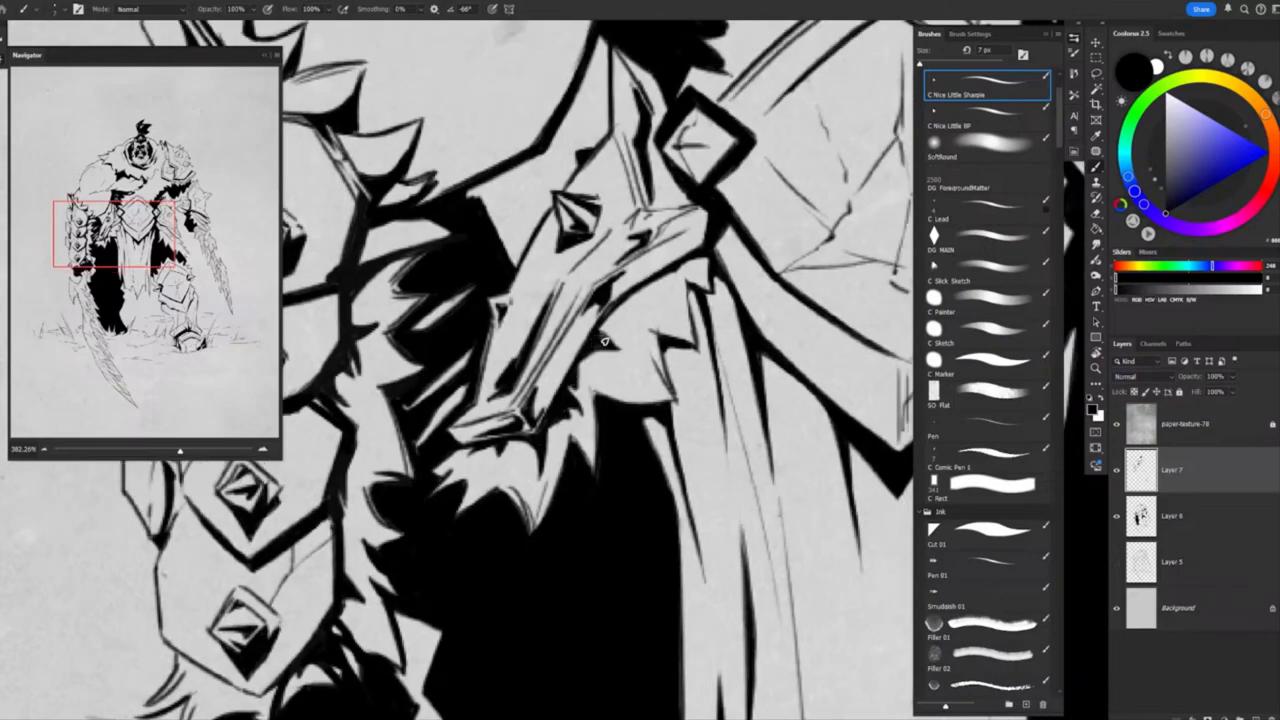
pyautogui.moveTo(679, 284); pyautogui.dragTo(768, 273)
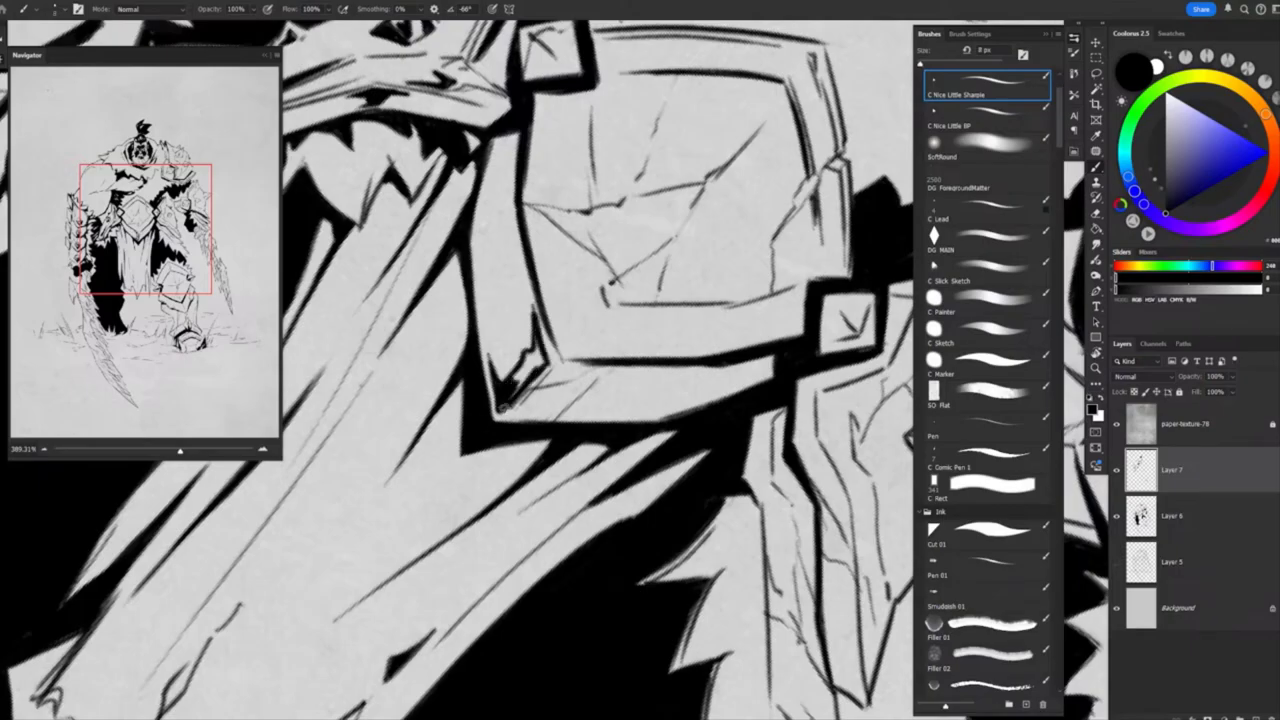
# Ink black shadows on the large belt plate's frame corners, bevels and cracked center
pyautogui.moveTo(502, 408); pyautogui.dragTo(661, 343)
pyautogui.moveTo(580, 431)
pyautogui.mouseDown()
pyautogui.moveTo(612, 366)
pyautogui.moveTo(569, 344)
pyautogui.moveTo(605, 425)
pyautogui.moveTo(636, 442)
pyautogui.mouseUp()
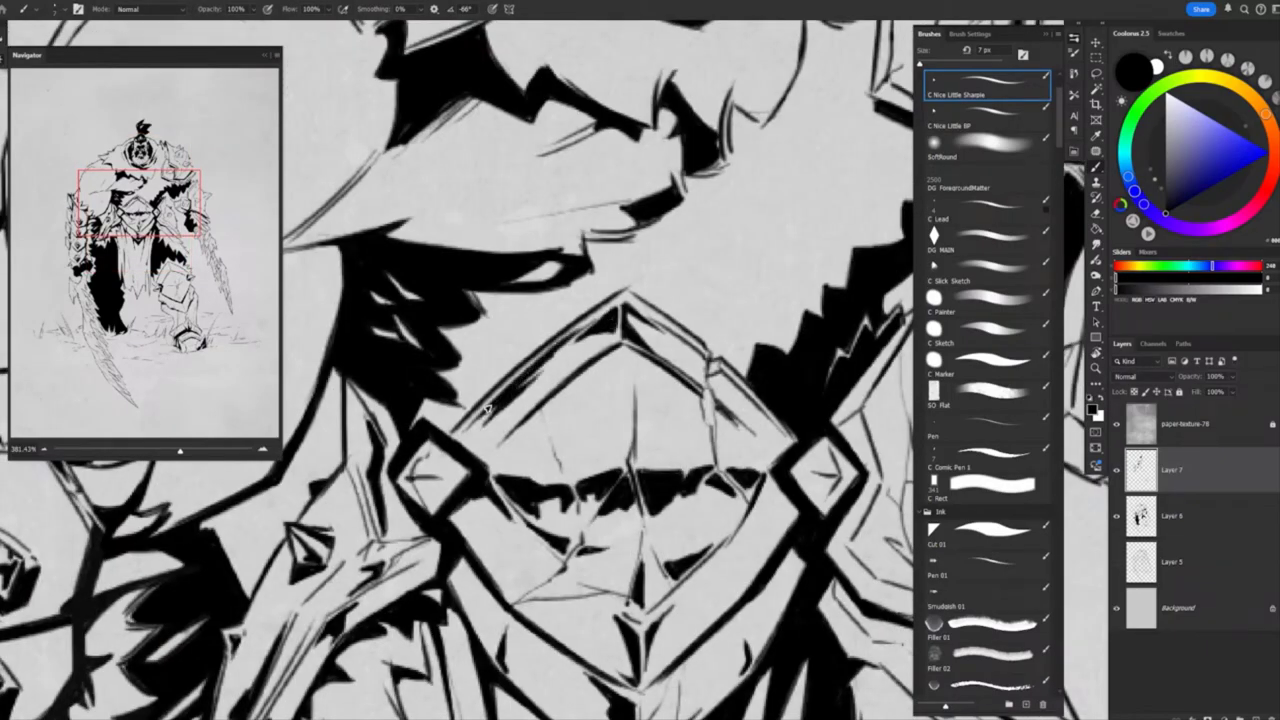
pyautogui.moveTo(486, 410); pyautogui.dragTo(513, 474)
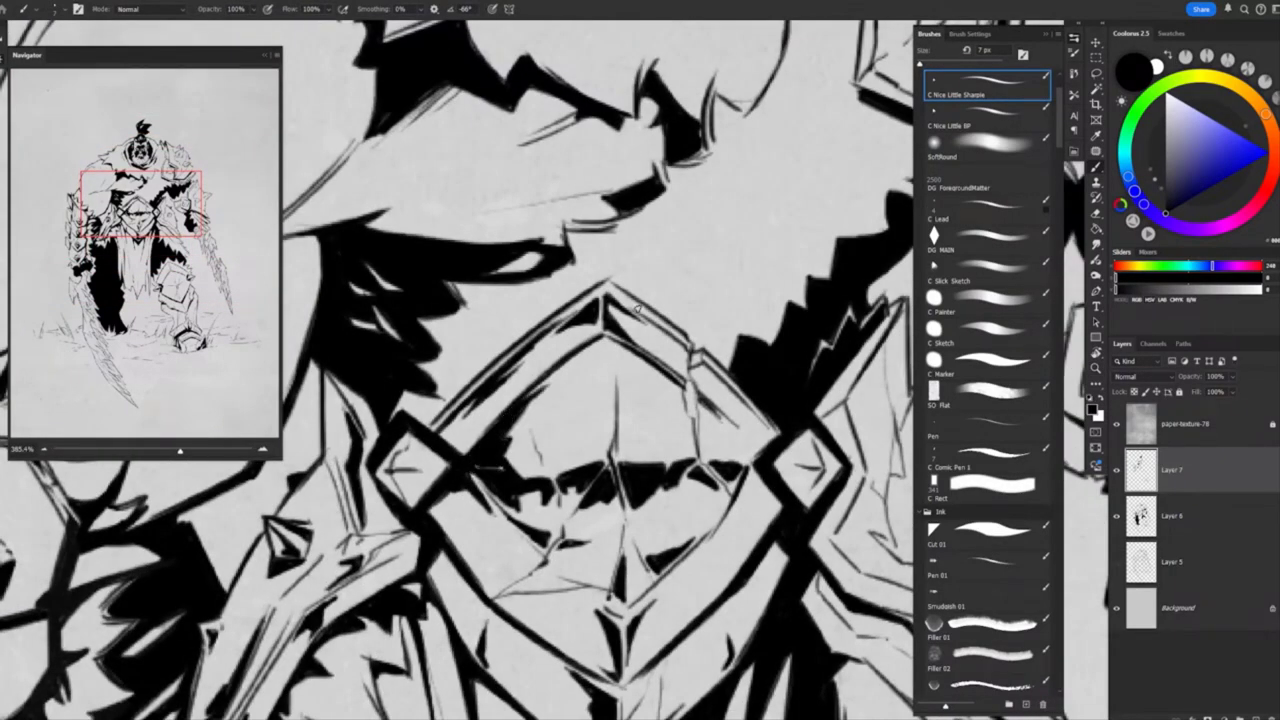
pyautogui.moveTo(638, 309); pyautogui.dragTo(420, 386)
# Select Layer 6 and ink the facets of the square stud joining the belt plate to the character's left hip plate
pyautogui.hotkey('alt', '[')
pyautogui.press('z')
pyautogui.moveTo(560, 420); pyautogui.dragTo(602, 435)
pyautogui.press('b')
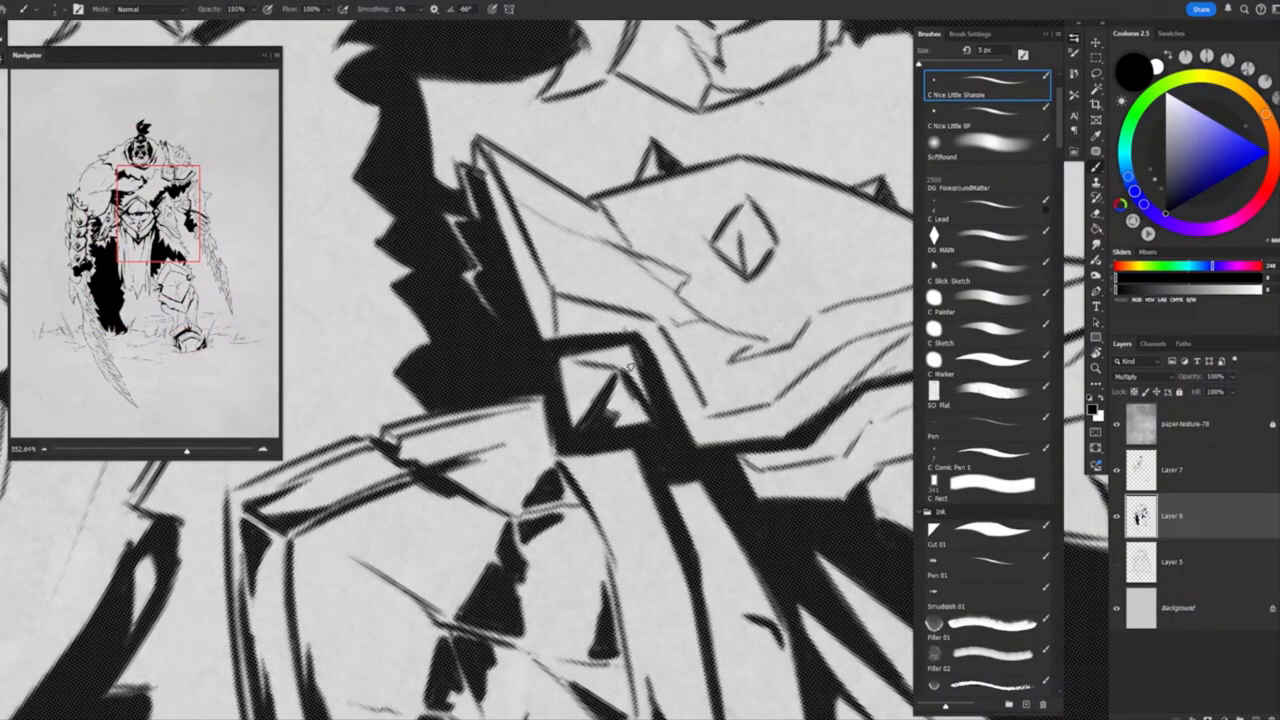
pyautogui.moveTo(630, 366)
pyautogui.mouseDown()
pyautogui.moveTo(520, 384)
pyautogui.moveTo(570, 384)
pyautogui.moveTo(480, 385)
pyautogui.moveTo(600, 385)
pyautogui.moveTo(540, 400)
pyautogui.moveTo(640, 400)
pyautogui.moveTo(600, 380)
pyautogui.moveTo(652, 420)
pyautogui.moveTo(625, 420)
pyautogui.mouseUp()
pyautogui.press('z')
pyautogui.press('b')
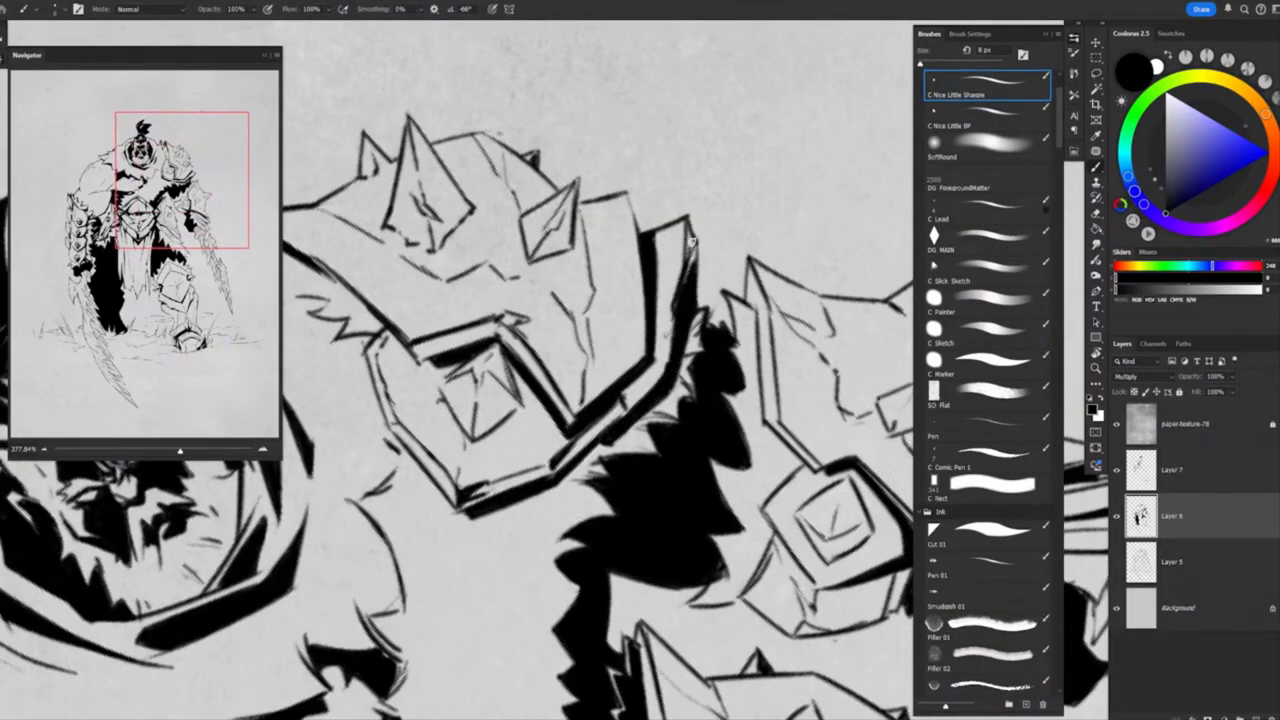
# Shade the left shoulder armor's rims, spikes, cracks and diamond stud with solid black shapes
pyautogui.moveTo(690, 240); pyautogui.dragTo(598, 461)
pyautogui.press('[')
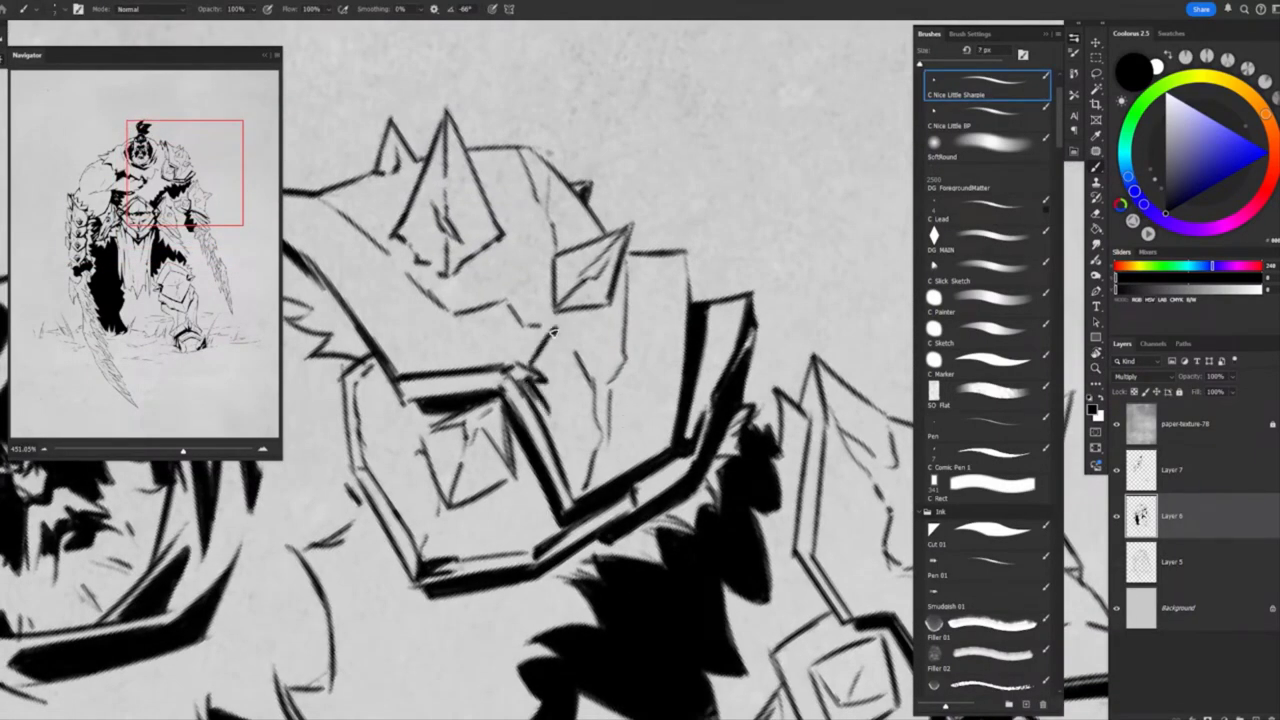
pyautogui.moveTo(592, 407)
pyautogui.mouseDown()
pyautogui.moveTo(575, 394)
pyautogui.moveTo(612, 405)
pyautogui.moveTo(560, 395)
pyautogui.moveTo(583, 368)
pyautogui.moveTo(656, 451)
pyautogui.moveTo(560, 350)
pyautogui.moveTo(640, 330)
pyautogui.moveTo(669, 255)
pyautogui.moveTo(616, 443)
pyautogui.moveTo(562, 425)
pyautogui.moveTo(573, 371)
pyautogui.moveTo(592, 362)
pyautogui.moveTo(561, 367)
pyautogui.mouseUp()
pyautogui.press('e')
pyautogui.press('b')
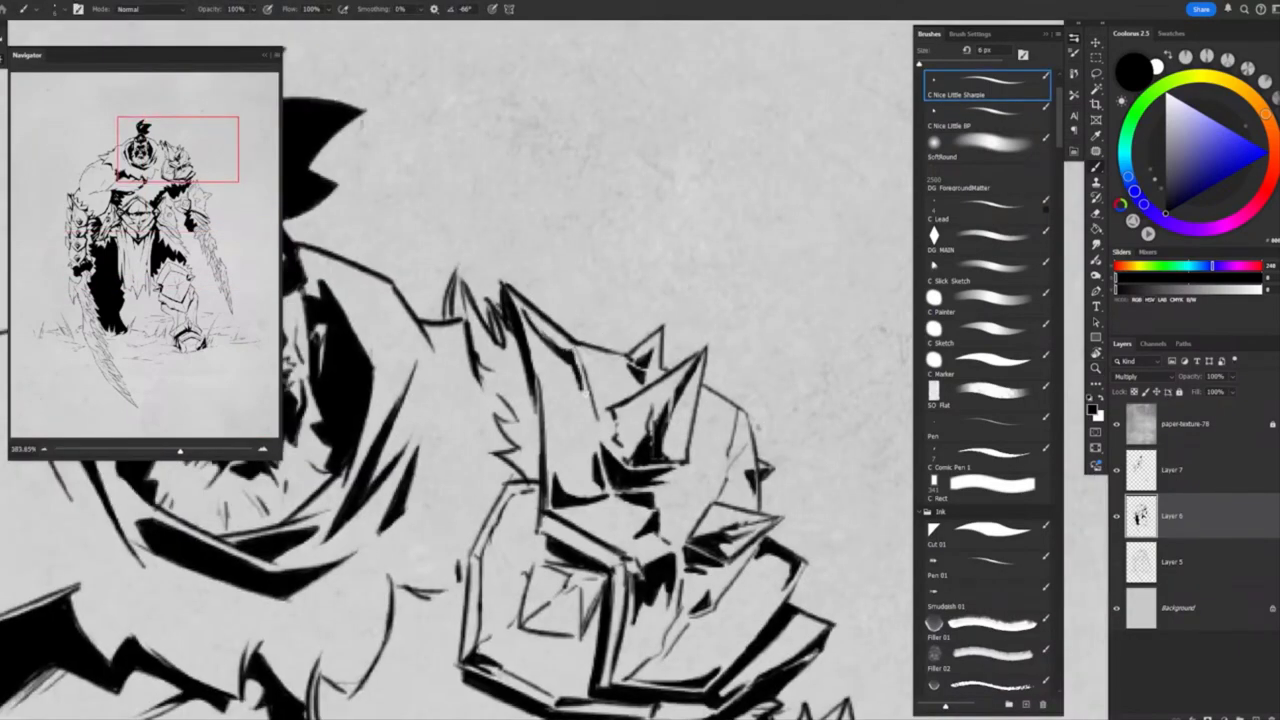
pyautogui.moveTo(531, 325); pyautogui.dragTo(503, 311)
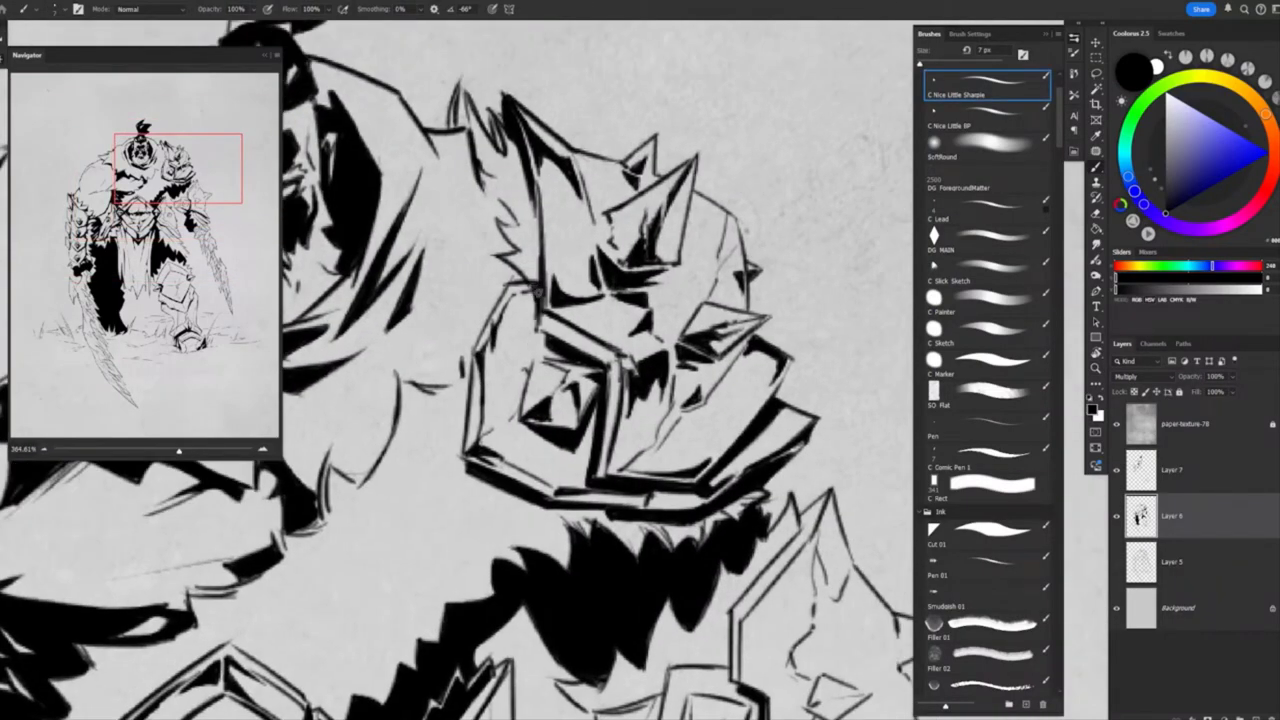
# Ink faceted black shadows on the diamond stud and the adjoining edge of the character's left hip plate
pyautogui.hotkey('ctrl', '0')
pyautogui.press('b')
pyautogui.scroll(5, 593, 362)
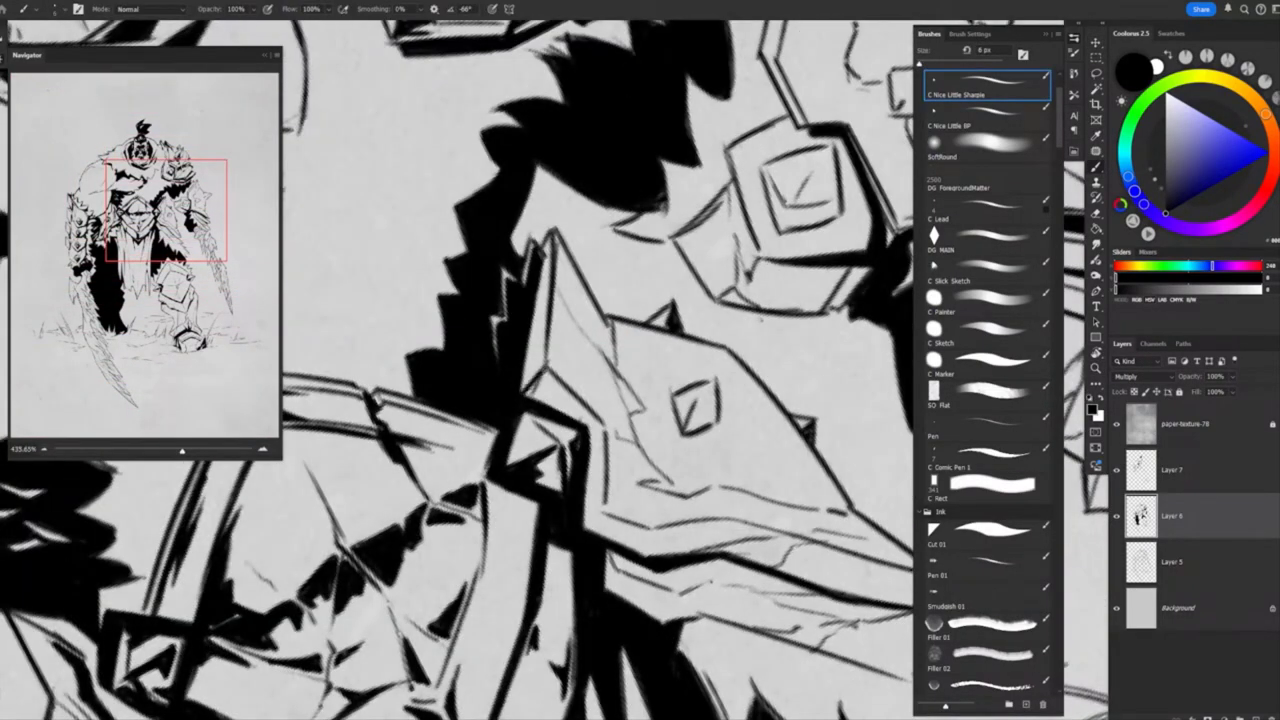
pyautogui.scroll(2, 593, 362)
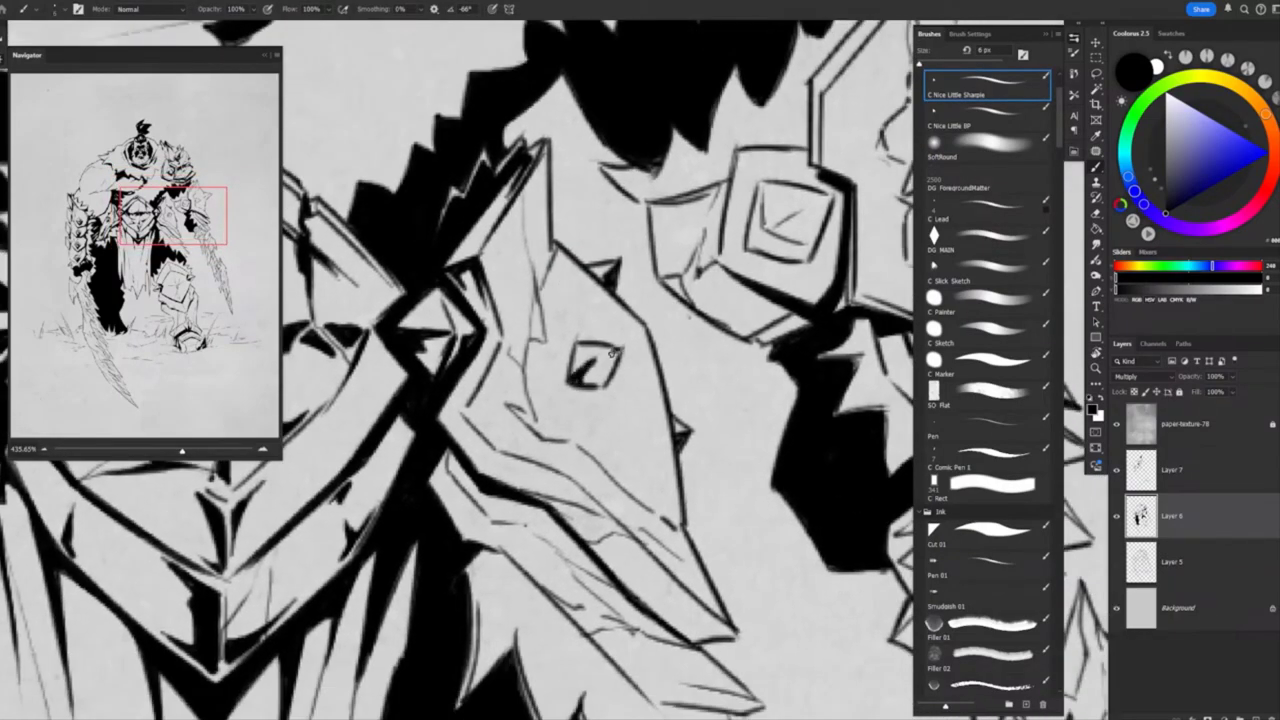
pyautogui.scroll(1, 609, 382)
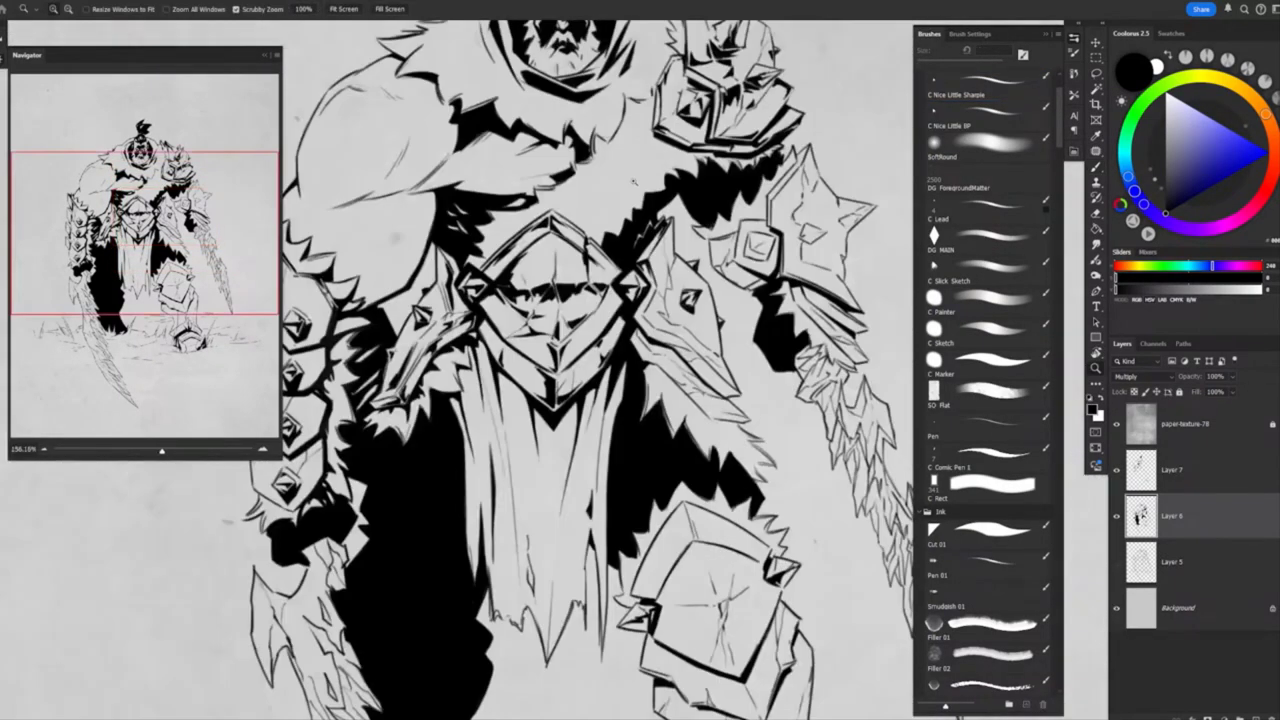
pyautogui.scroll(1, 581, 415)
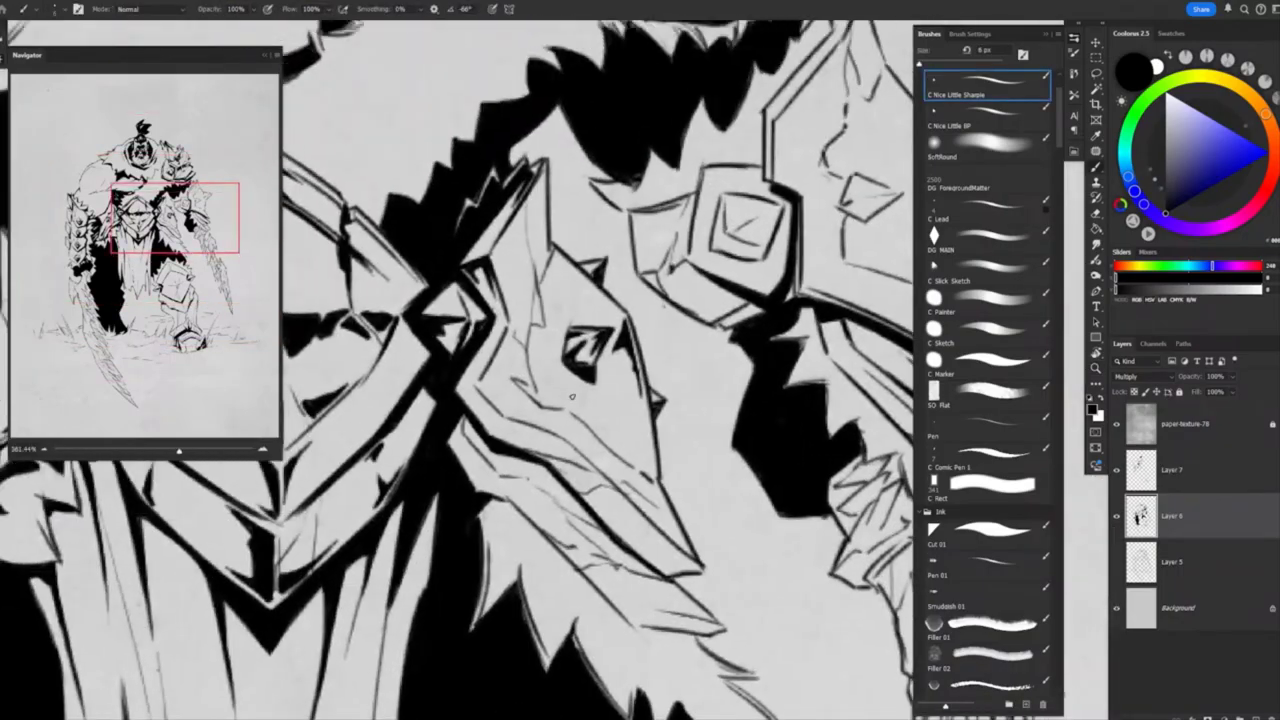
# Add black shadows along the cracks, ridges and pointed tips of the character's left hip plate
pyautogui.scroll(1, 581, 415)
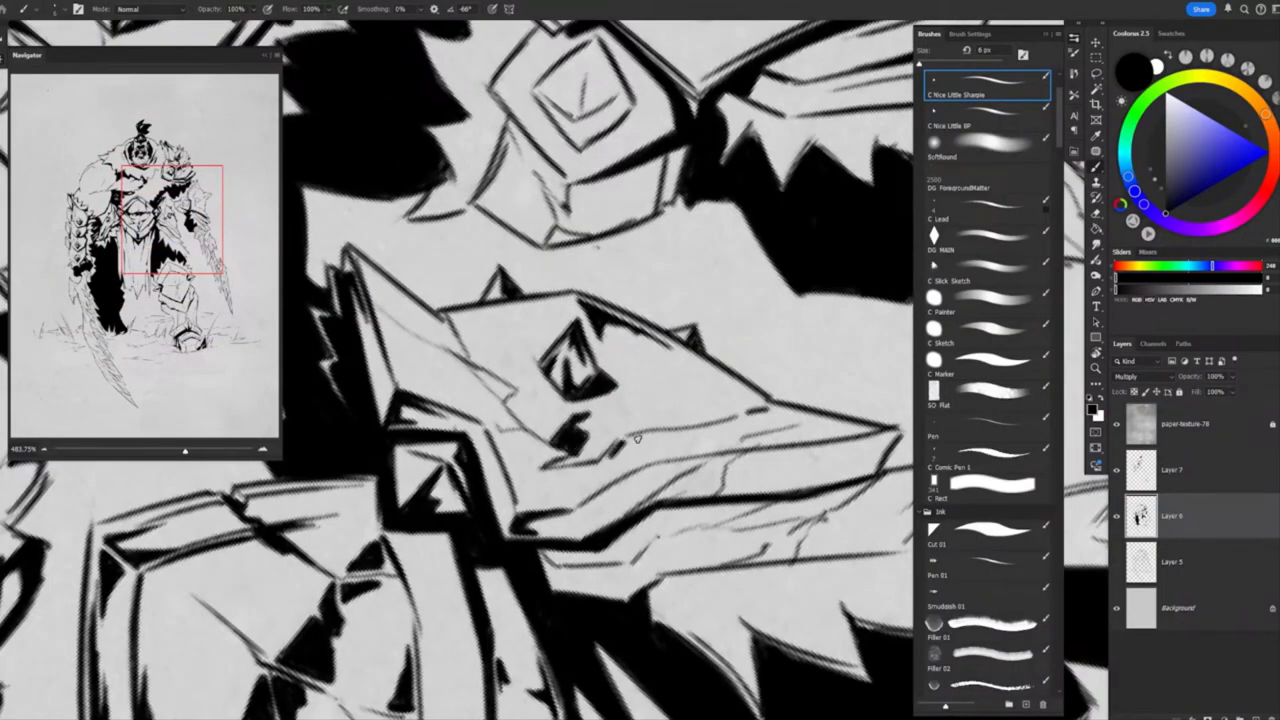
pyautogui.scroll(-3, 637, 439)
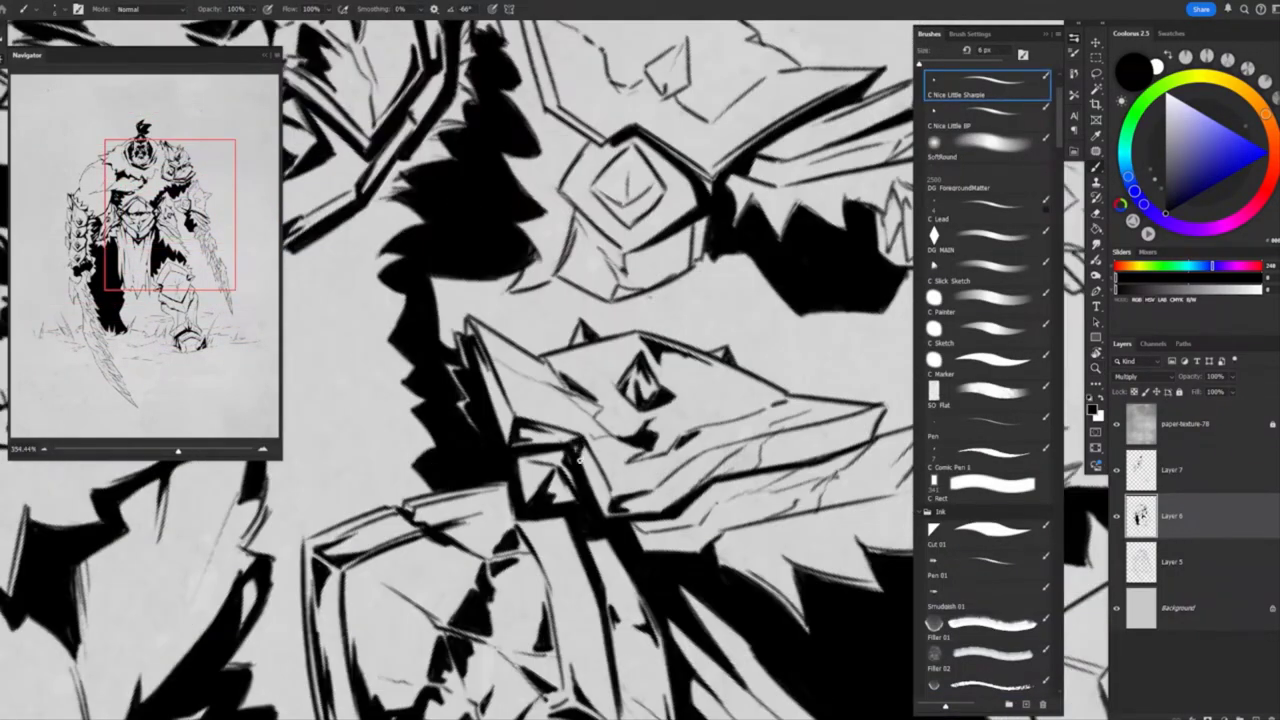
pyautogui.press('r')
pyautogui.scroll(-3, 578, 459)
pyautogui.moveTo(578, 459)
pyautogui.mouseDown()
pyautogui.moveTo(635, 370)
pyautogui.moveTo(694, 317)
pyautogui.moveTo(613, 353)
pyautogui.moveTo(600, 380)
pyautogui.moveTo(626, 398)
pyautogui.moveTo(644, 360)
pyautogui.mouseUp()
pyautogui.scroll(4, 635, 370)
pyautogui.press('b')
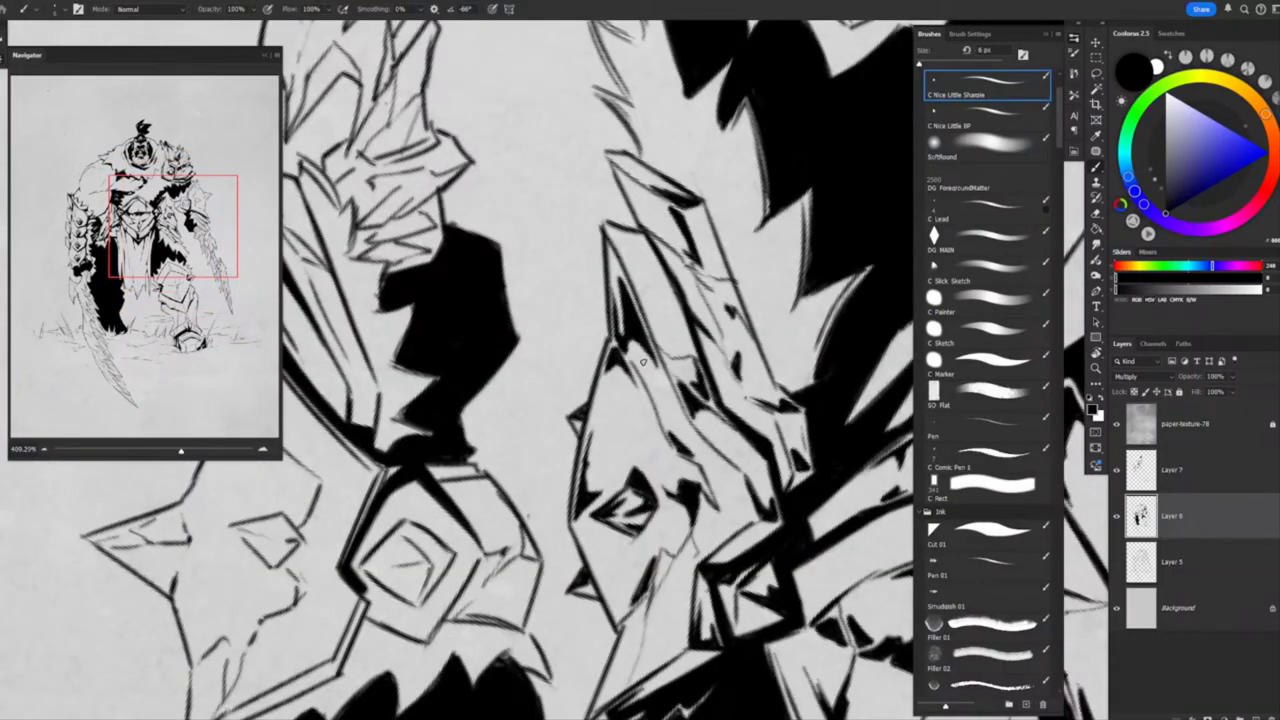
# Shade the square stud of the left arm guard and the layered forearm plates below it in black
pyautogui.hotkey('ctrl', '0')
pyautogui.moveTo(681, 430)
pyautogui.mouseDown()
pyautogui.moveTo(662, 380)
pyautogui.moveTo(677, 209)
pyautogui.mouseUp()
pyautogui.press('b')
pyautogui.moveTo(600, 465); pyautogui.dragTo(679, 411)
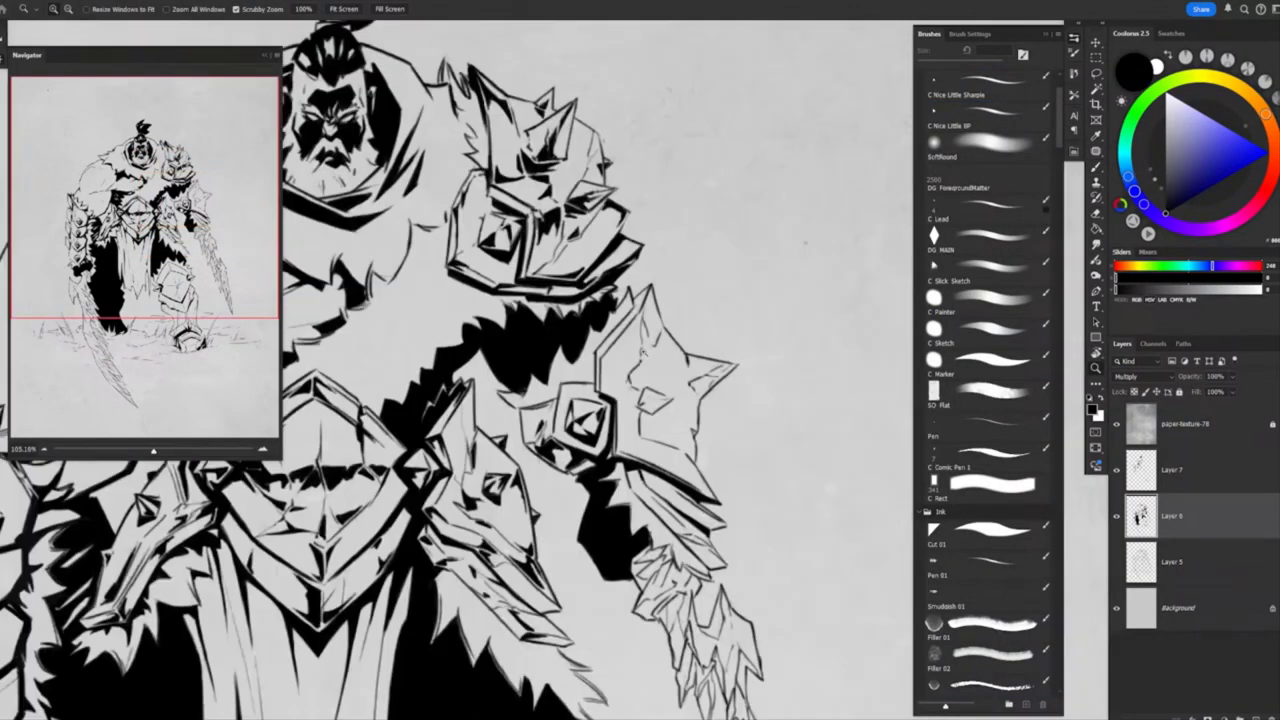
# Select Layer 7 and ink black shadows on the left arm guard's spikes, small stud and inner edges
pyautogui.click(1170, 469)
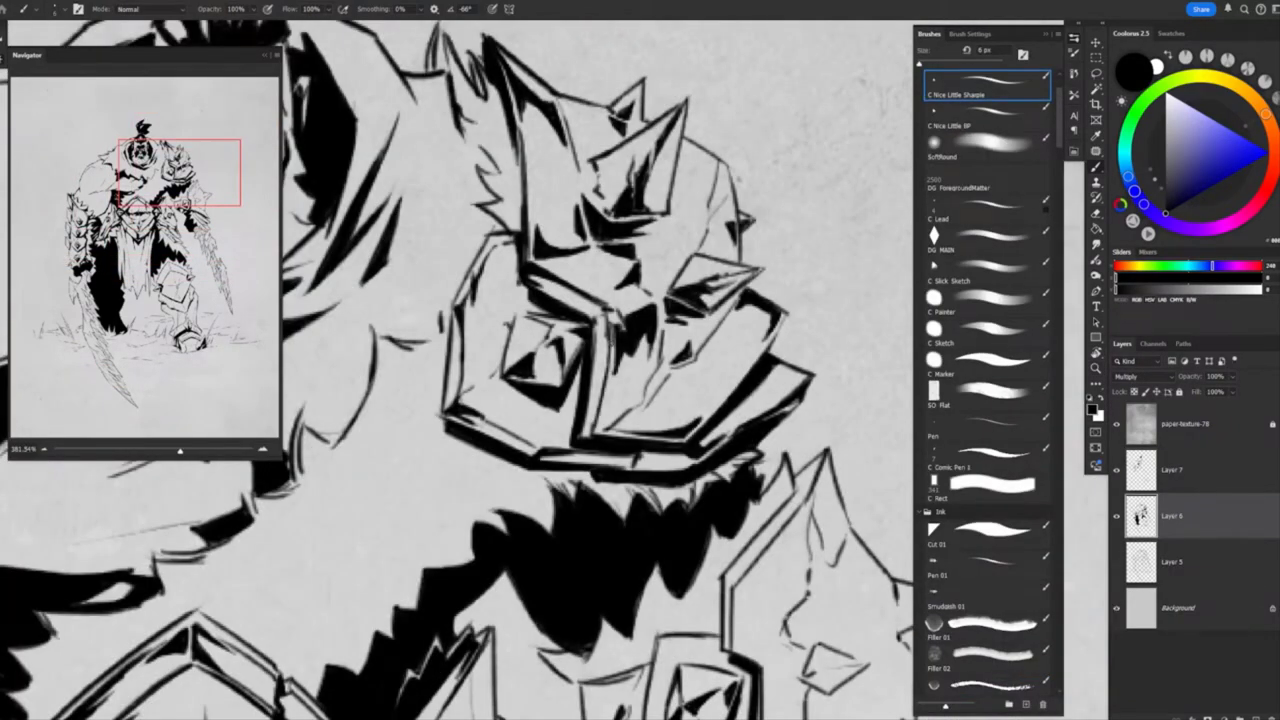
pyautogui.press('v')
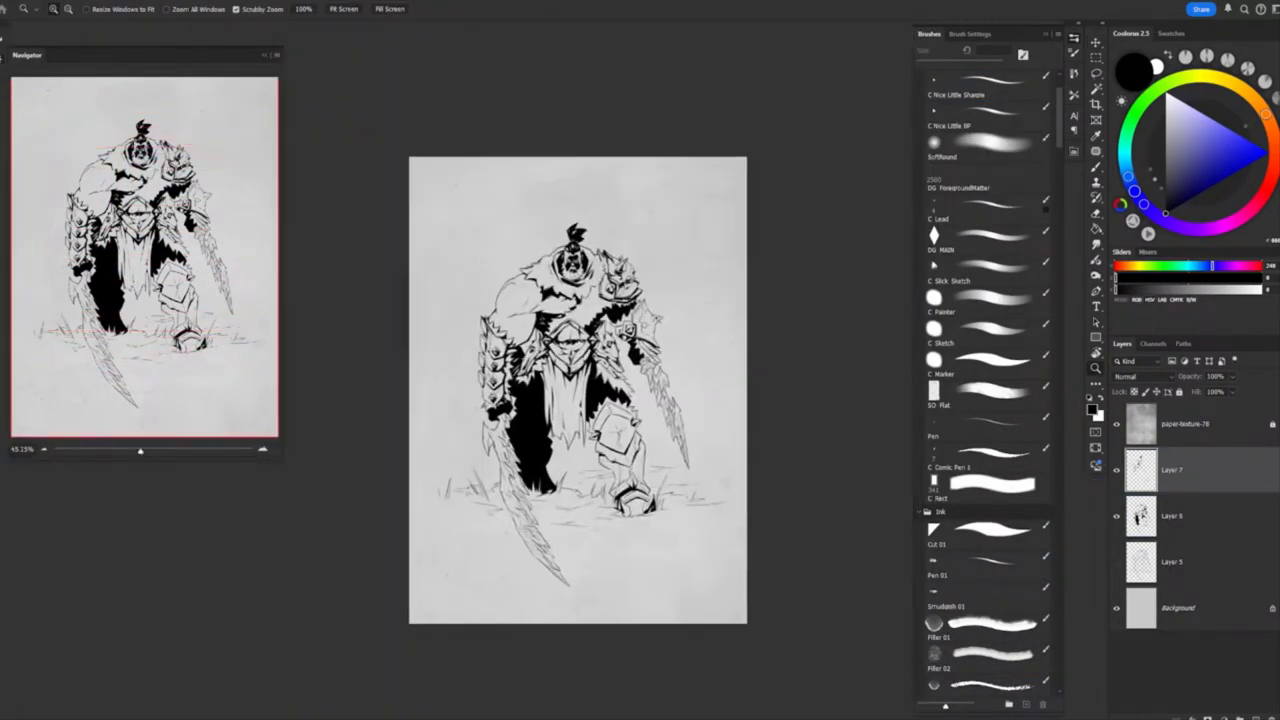
pyautogui.press('b')
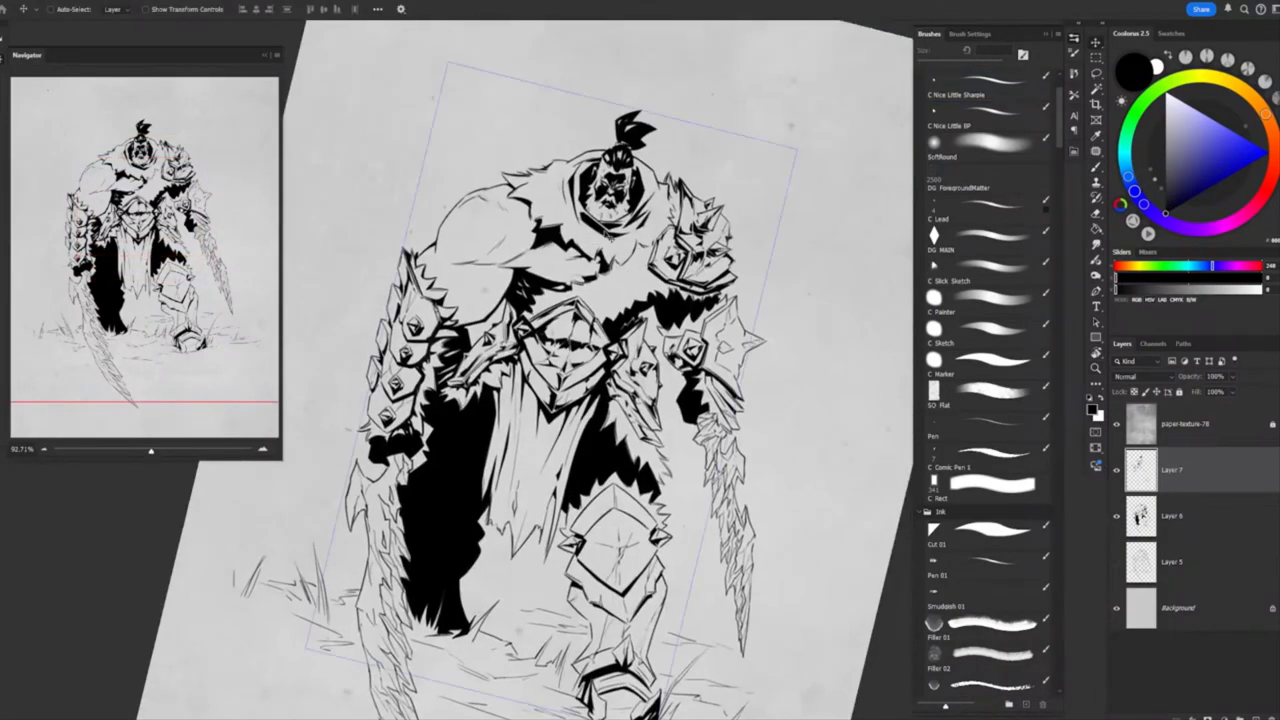
pyautogui.press('z')
pyautogui.moveTo(700, 292); pyautogui.dragTo(810, 292)
pyautogui.press('b')
pyautogui.moveTo(622, 400)
pyautogui.mouseDown()
pyautogui.moveTo(540, 400)
pyautogui.moveTo(650, 390)
pyautogui.moveTo(670, 380)
pyautogui.moveTo(660, 352)
pyautogui.moveTo(708, 445)
pyautogui.moveTo(610, 490)
pyautogui.moveTo(555, 395)
pyautogui.mouseUp()
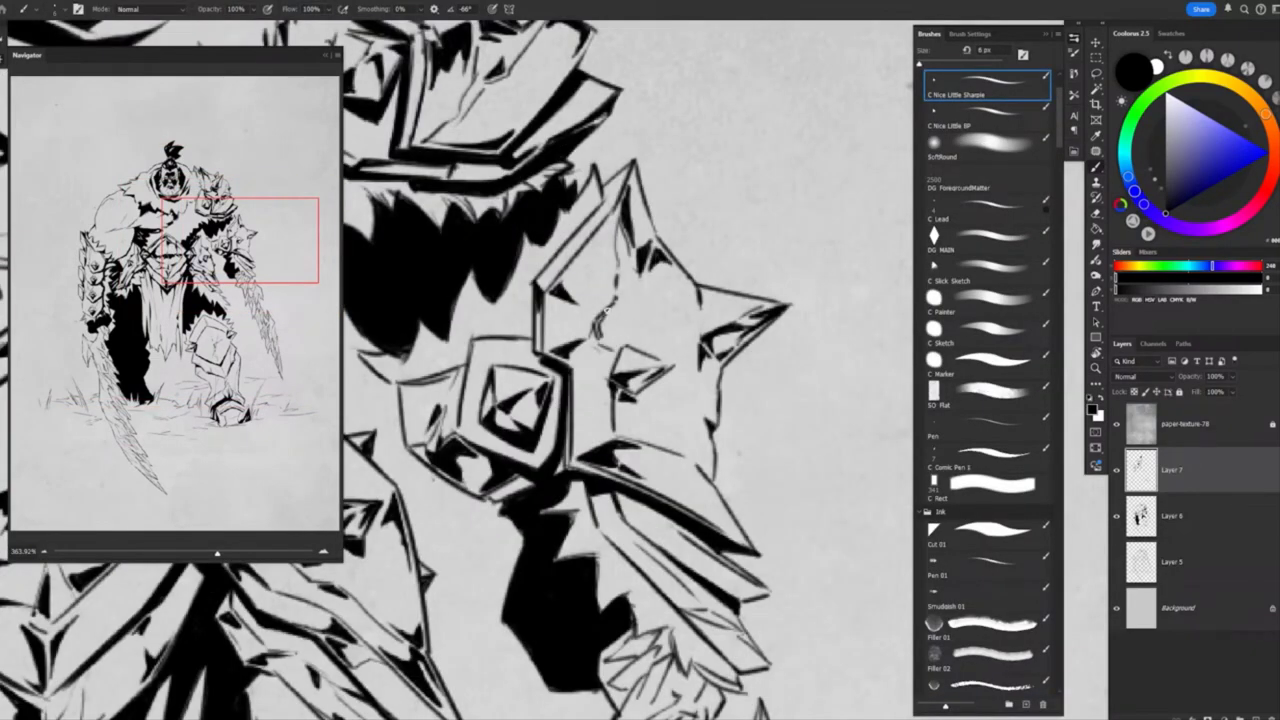
# Deepen the shadows along the left arm guard's crack line and the overlapping plates down to the wrist
pyautogui.press('r')
pyautogui.moveTo(604, 312)
pyautogui.mouseDown()
pyautogui.moveTo(641, 399)
pyautogui.moveTo(591, 418)
pyautogui.mouseUp()
pyautogui.moveTo(646, 378); pyautogui.dragTo(678, 351)
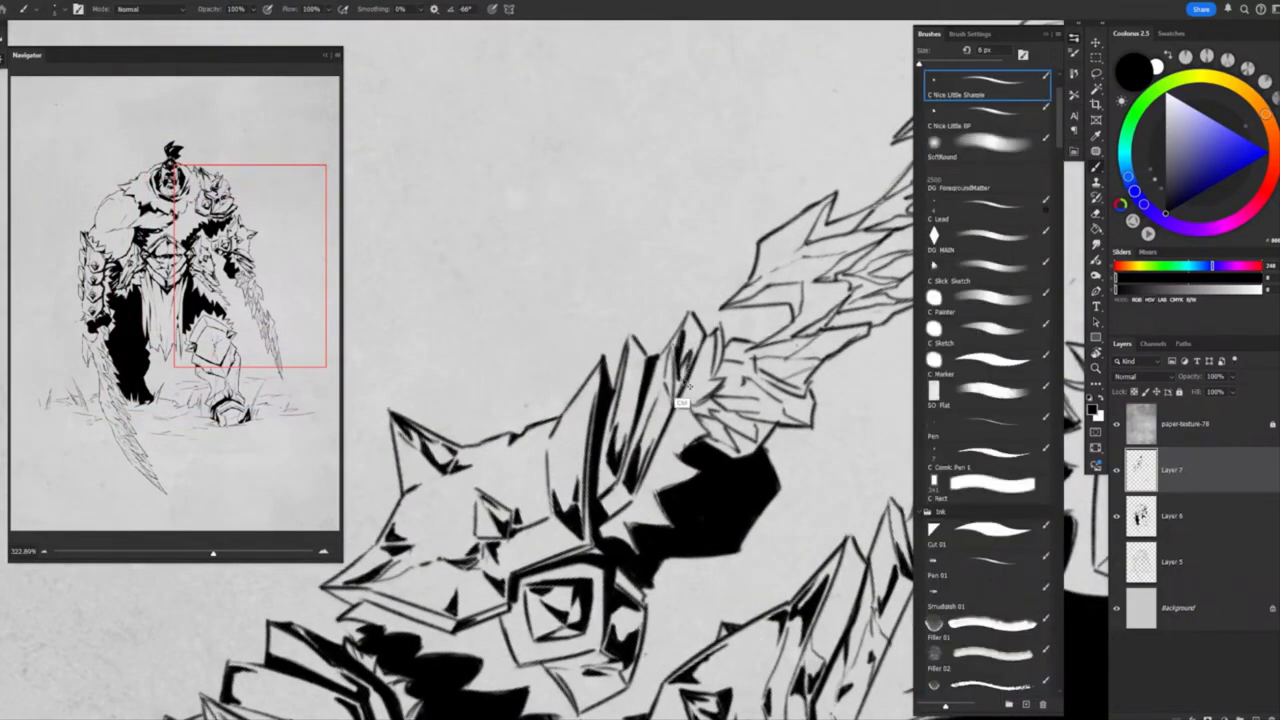
# Ink black shadows on the character's left hand and the jagged cuff above the sword
pyautogui.scroll(3, 456, 370)
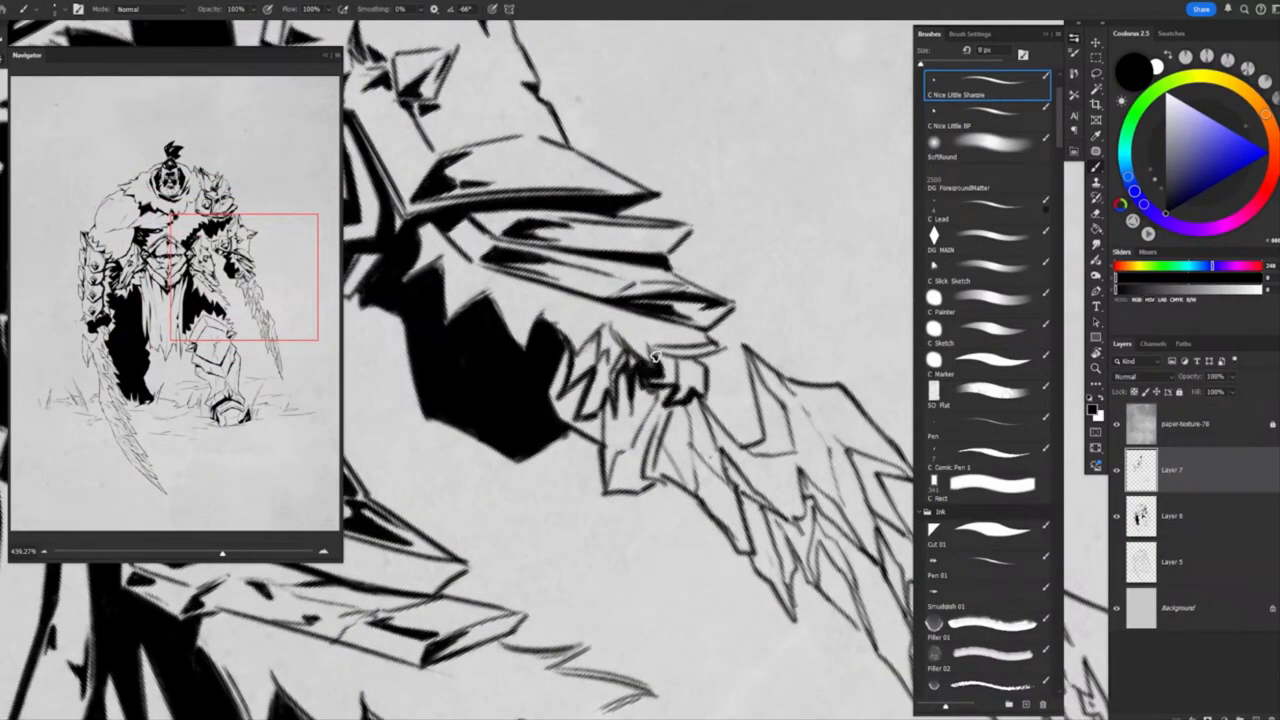
pyautogui.moveTo(600, 425); pyautogui.dragTo(715, 272)
pyautogui.moveTo(640, 340); pyautogui.dragTo(780, 290)
pyautogui.moveTo(590, 335); pyautogui.dragTo(598, 340)
# Add pointed black fur shadows beneath the left shoulder armor, around the arm guard and along the forearm
pyautogui.press('b')
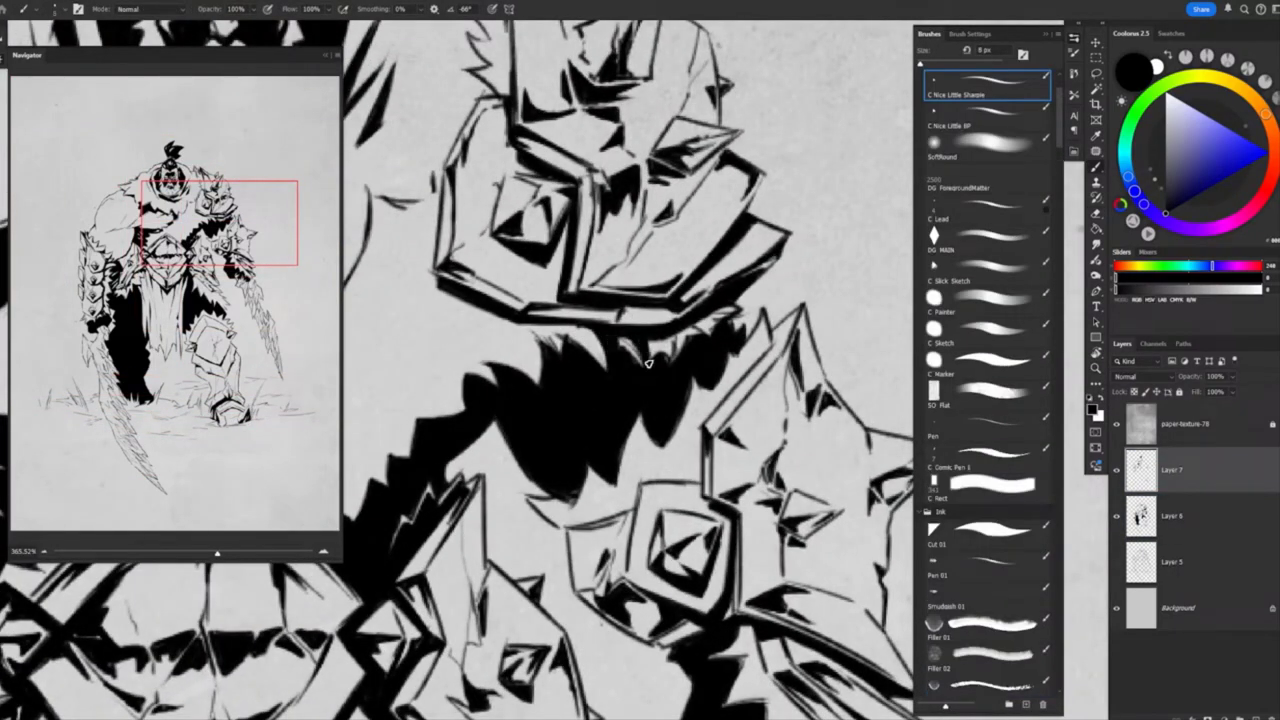
pyautogui.moveTo(730, 284); pyautogui.dragTo(578, 344)
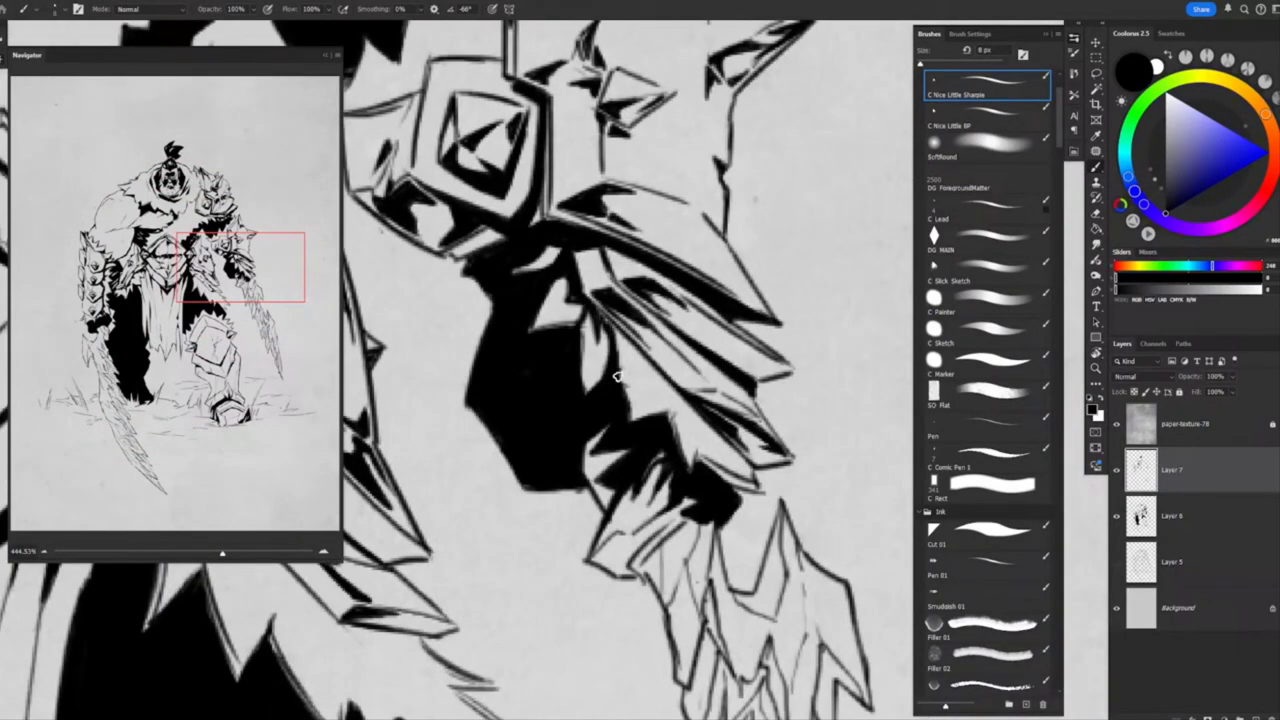
pyautogui.moveTo(708, 464); pyautogui.dragTo(556, 390)
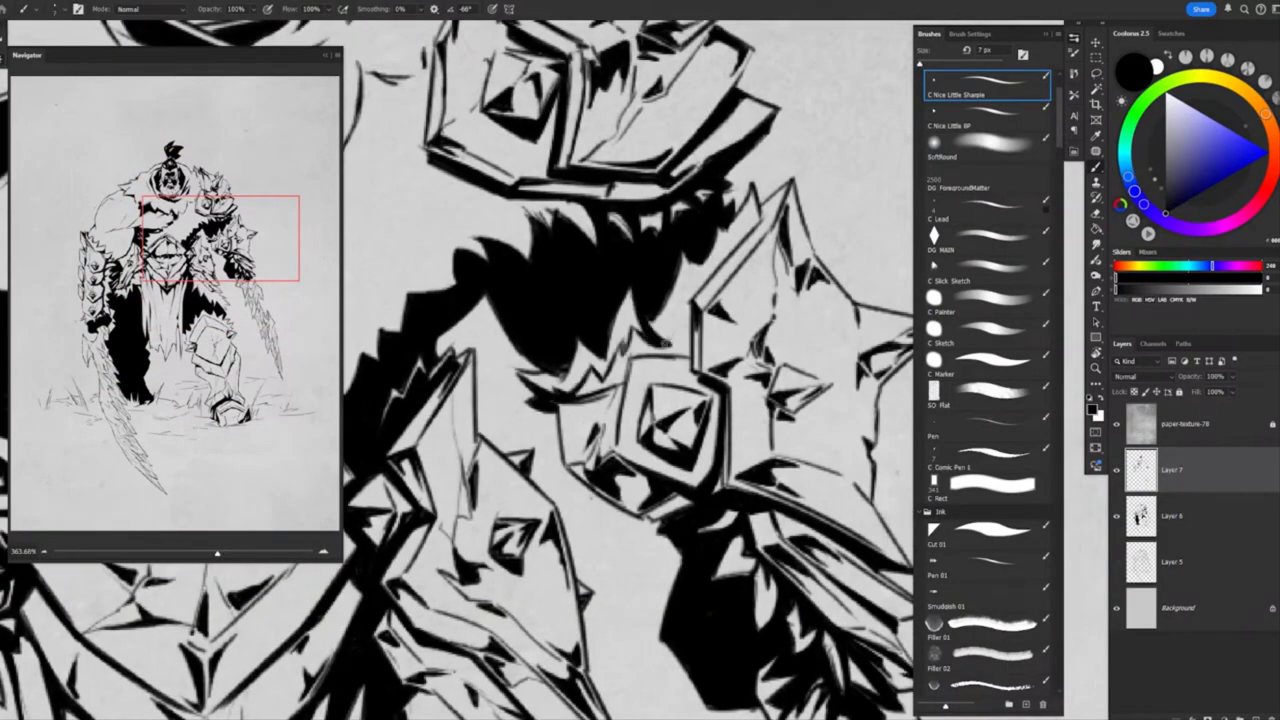
# Refine the black shadows on the left arm guard and ink the pointed fur fringe beneath the left hip plate
pyautogui.moveTo(692, 283); pyautogui.dragTo(640, 300)
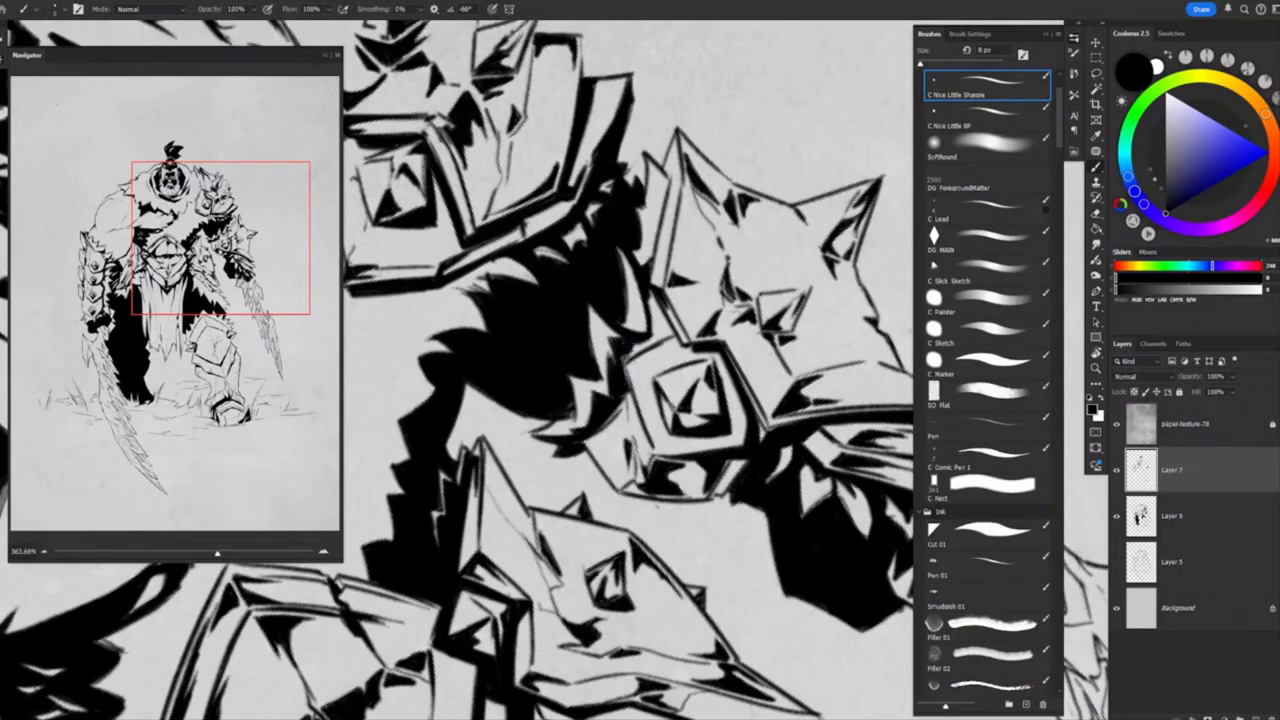
pyautogui.scroll(-2, 660, 325)
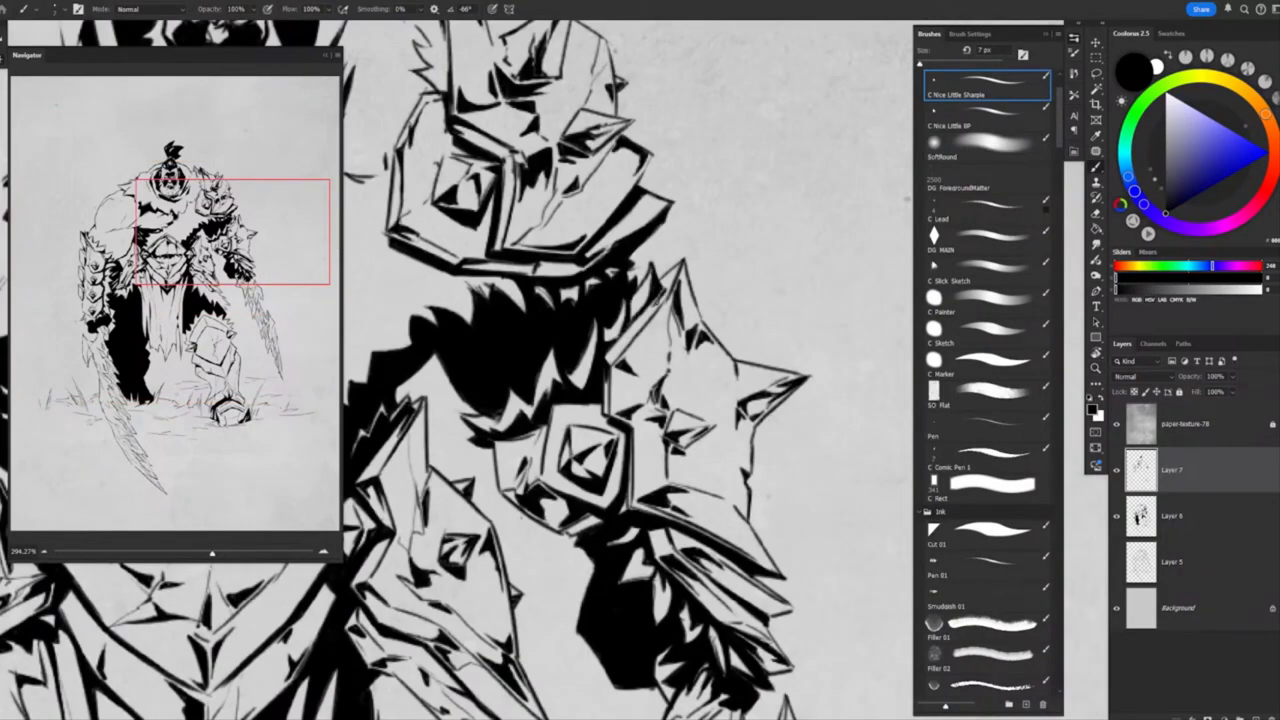
pyautogui.scroll(-1, 644, 289)
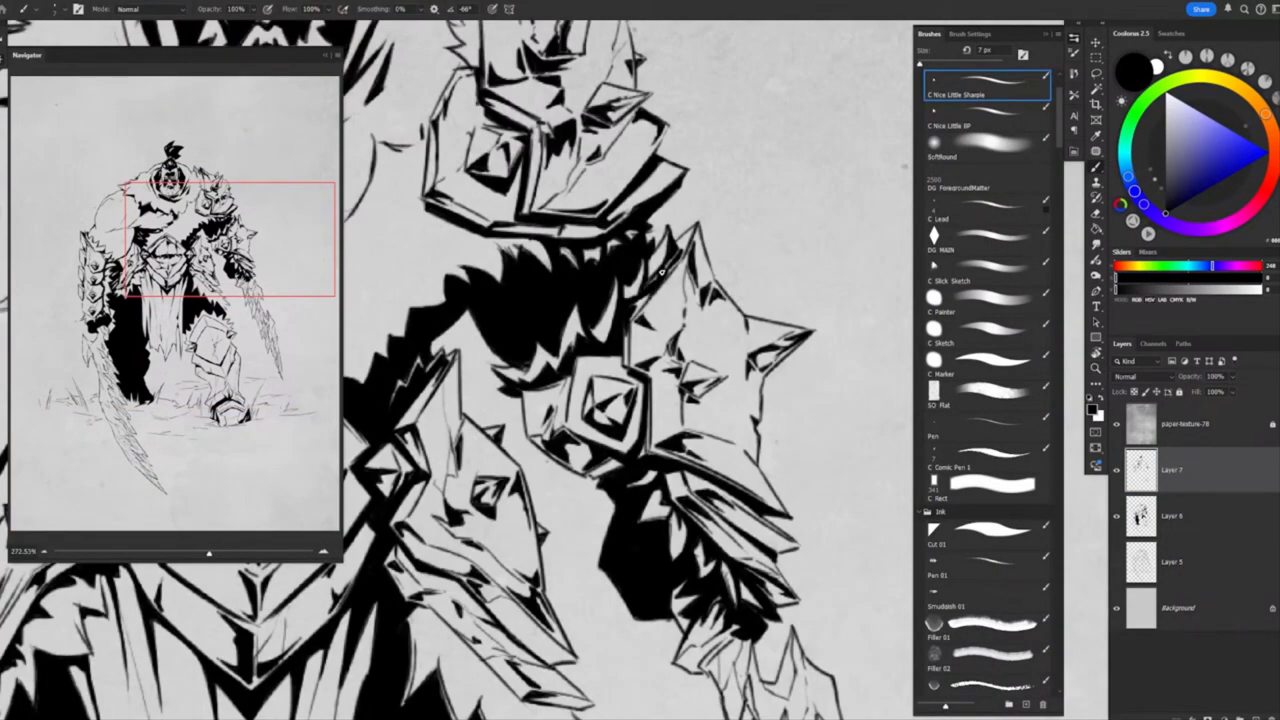
pyautogui.press('z')
pyautogui.moveTo(661, 271); pyautogui.dragTo(600, 271)
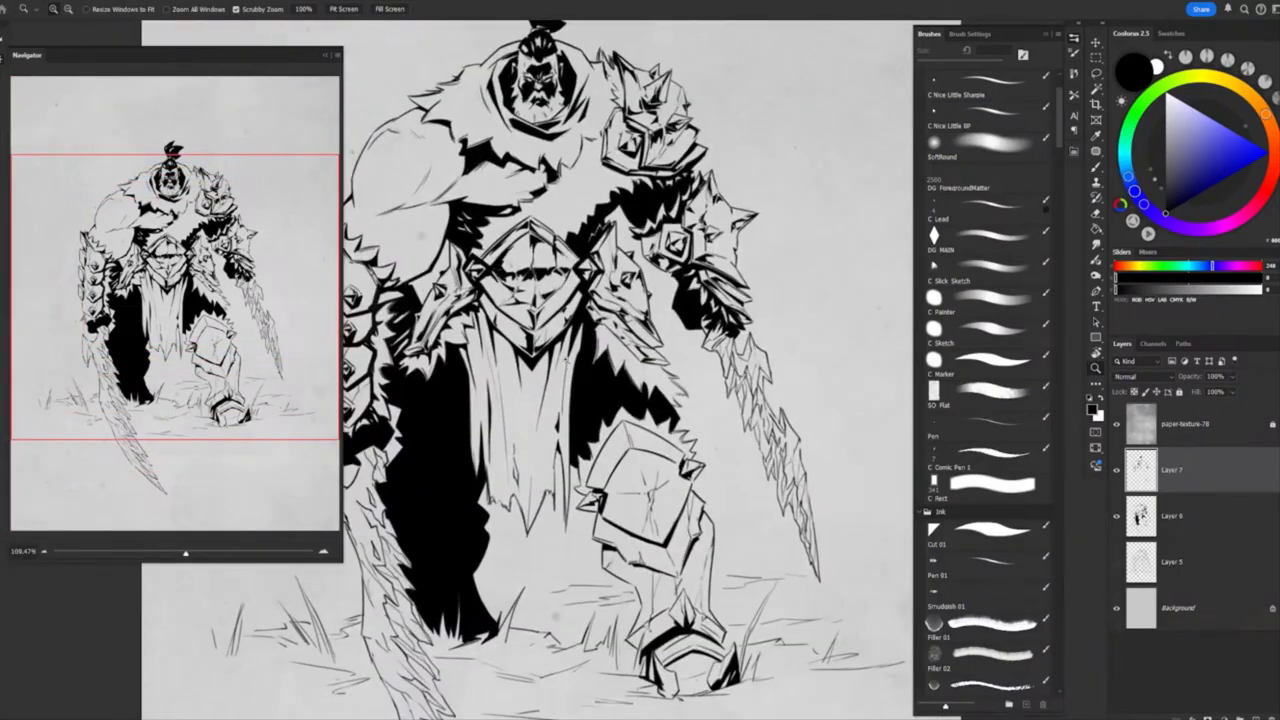
pyautogui.moveTo(600, 330); pyautogui.dragTo(690, 330)
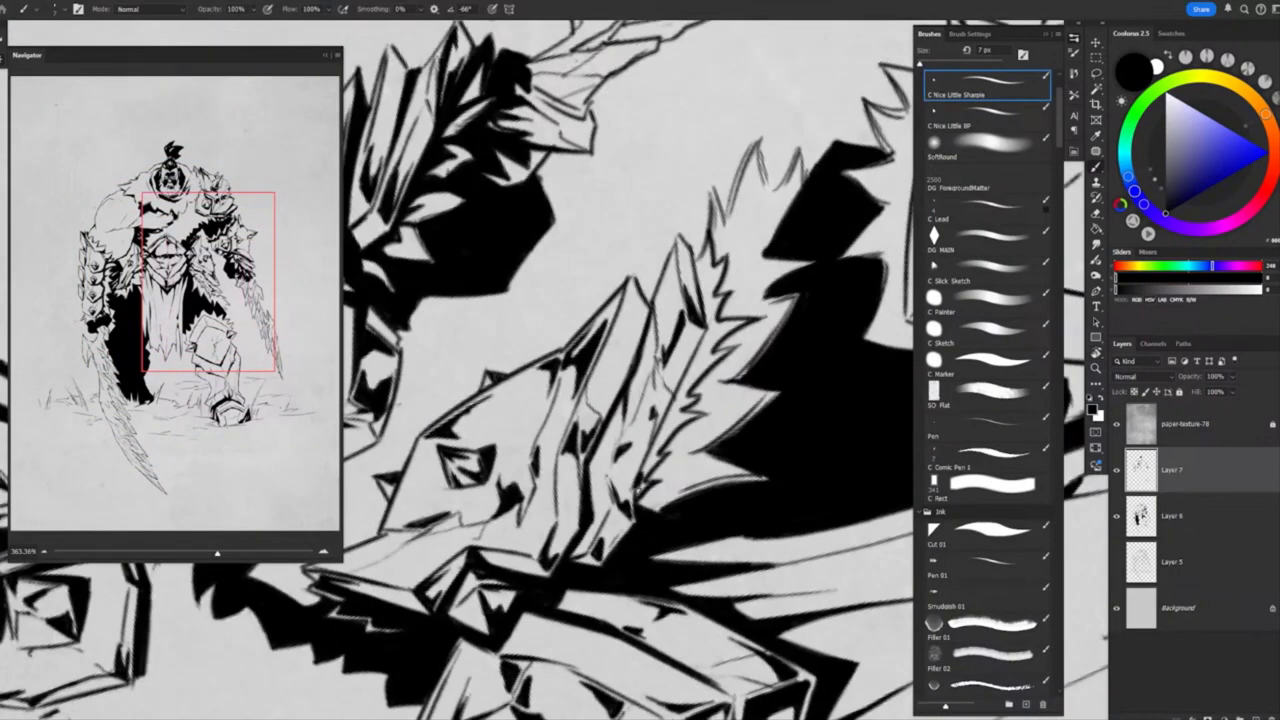
pyautogui.moveTo(702, 369)
pyautogui.mouseDown()
pyautogui.moveTo(670, 330)
pyautogui.moveTo(692, 283)
pyautogui.moveTo(684, 206)
pyautogui.moveTo(663, 366)
pyautogui.moveTo(615, 318)
pyautogui.moveTo(653, 445)
pyautogui.moveTo(531, 453)
pyautogui.moveTo(667, 300)
pyautogui.mouseUp()
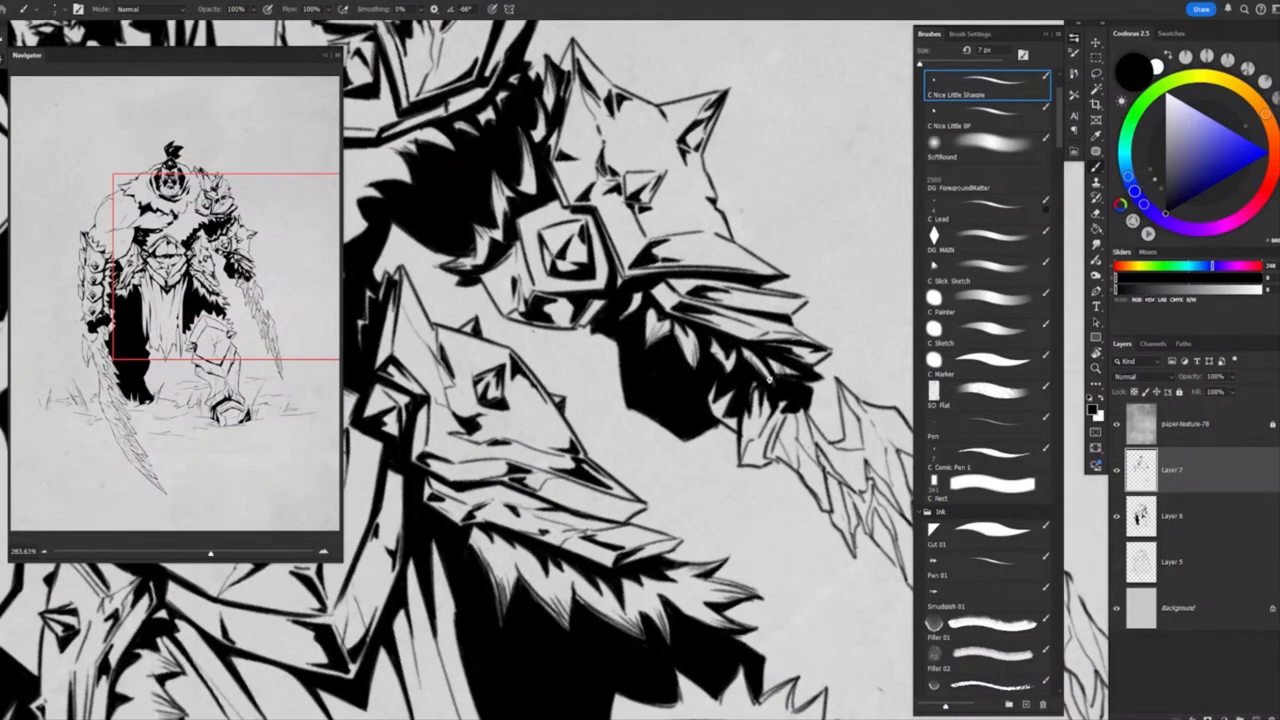
# Ink black shadows between the fur tufts along the upper edge of the right arm guard
pyautogui.hotkey('ctrl', '0')
pyautogui.moveTo(711, 452); pyautogui.dragTo(541, 369)
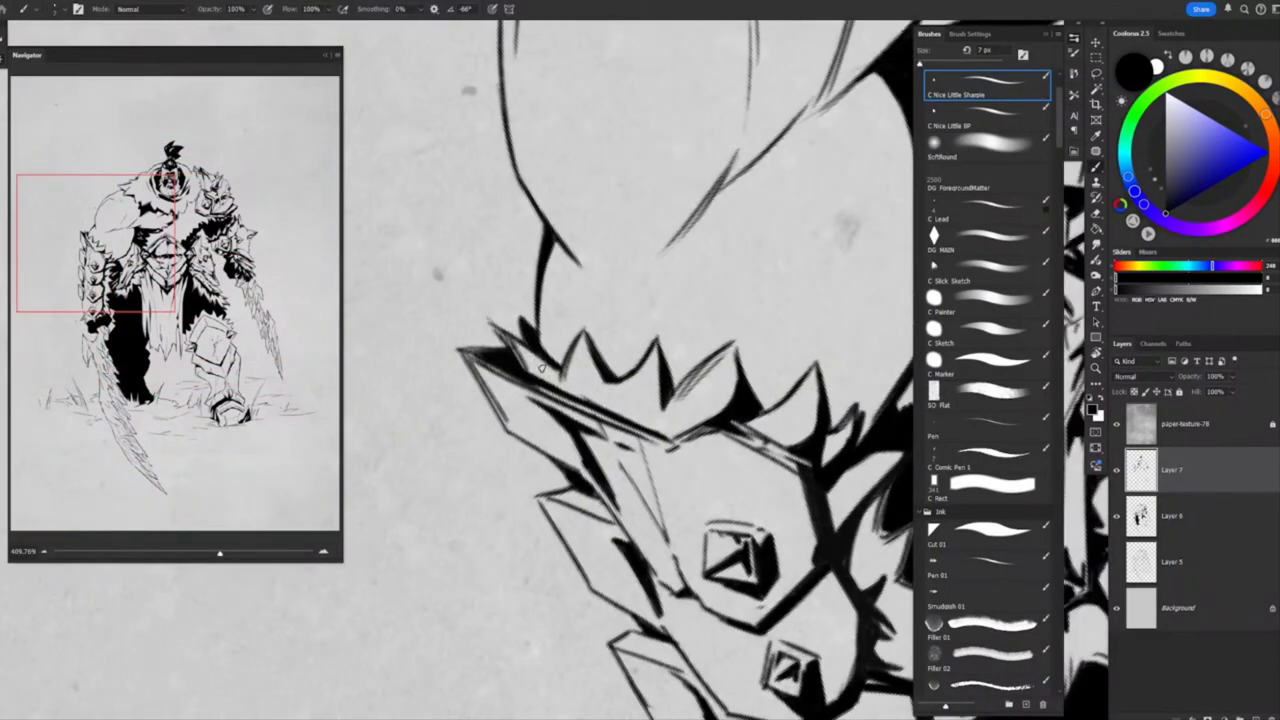
pyautogui.moveTo(654, 382)
pyautogui.mouseDown()
pyautogui.moveTo(766, 286)
pyautogui.moveTo(700, 300)
pyautogui.moveTo(500, 300)
pyautogui.moveTo(520, 300)
pyautogui.moveTo(615, 386)
pyautogui.moveTo(460, 386)
pyautogui.mouseUp()
pyautogui.moveTo(660, 384)
pyautogui.mouseDown()
pyautogui.moveTo(833, 494)
pyautogui.moveTo(750, 560)
pyautogui.moveTo(712, 630)
pyautogui.mouseUp()
# Ink black cracks, spike shadows and plate edges on the left knee guard and the overlapping shin armor
pyautogui.press('r')
pyautogui.moveTo(585, 297); pyautogui.dragTo(620, 293)
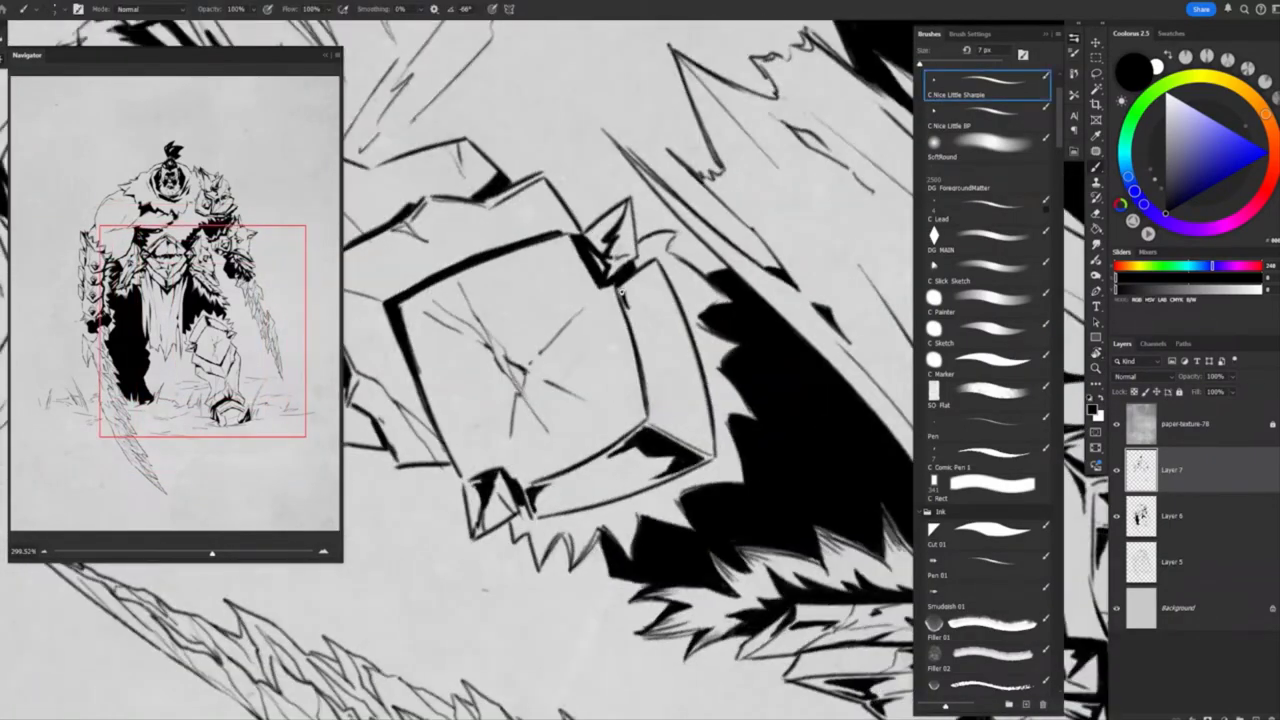
pyautogui.moveTo(620, 400); pyautogui.dragTo(660, 428)
pyautogui.moveTo(672, 366); pyautogui.dragTo(576, 399)
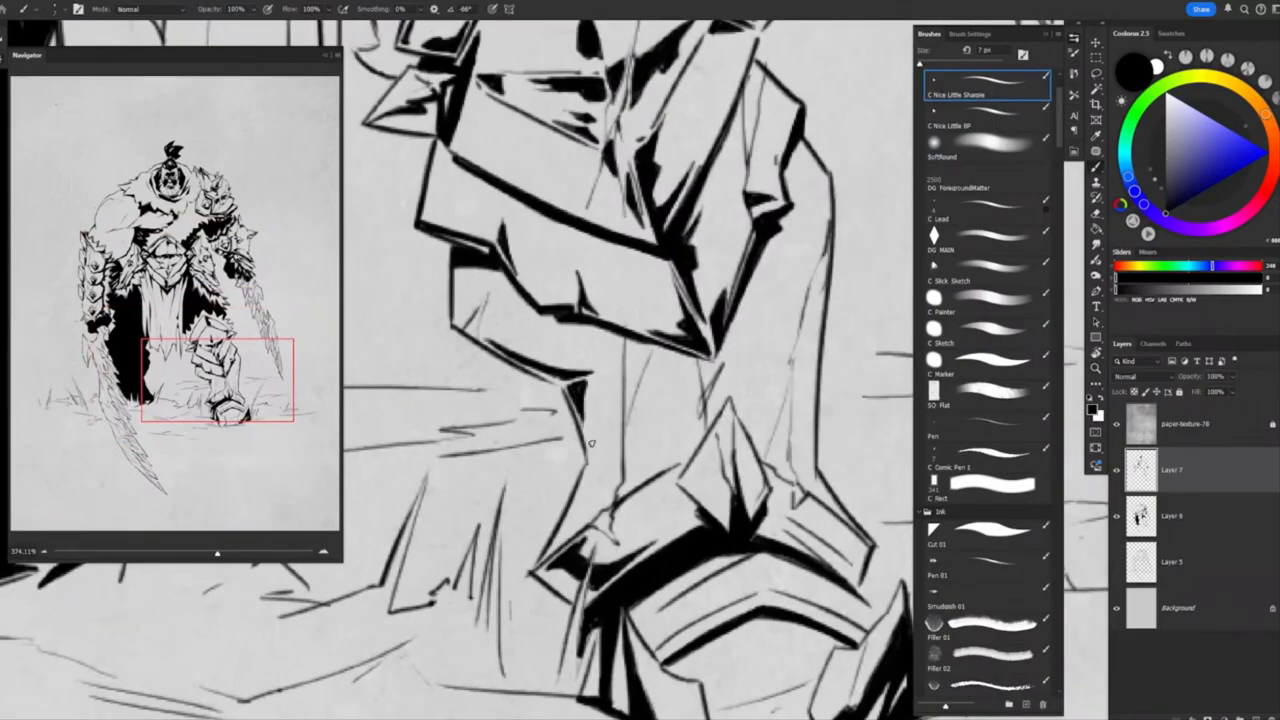
# Add black shadows to the left lower shin, the ankle spike and the toe plates of the boot
pyautogui.moveTo(591, 443); pyautogui.dragTo(643, 460)
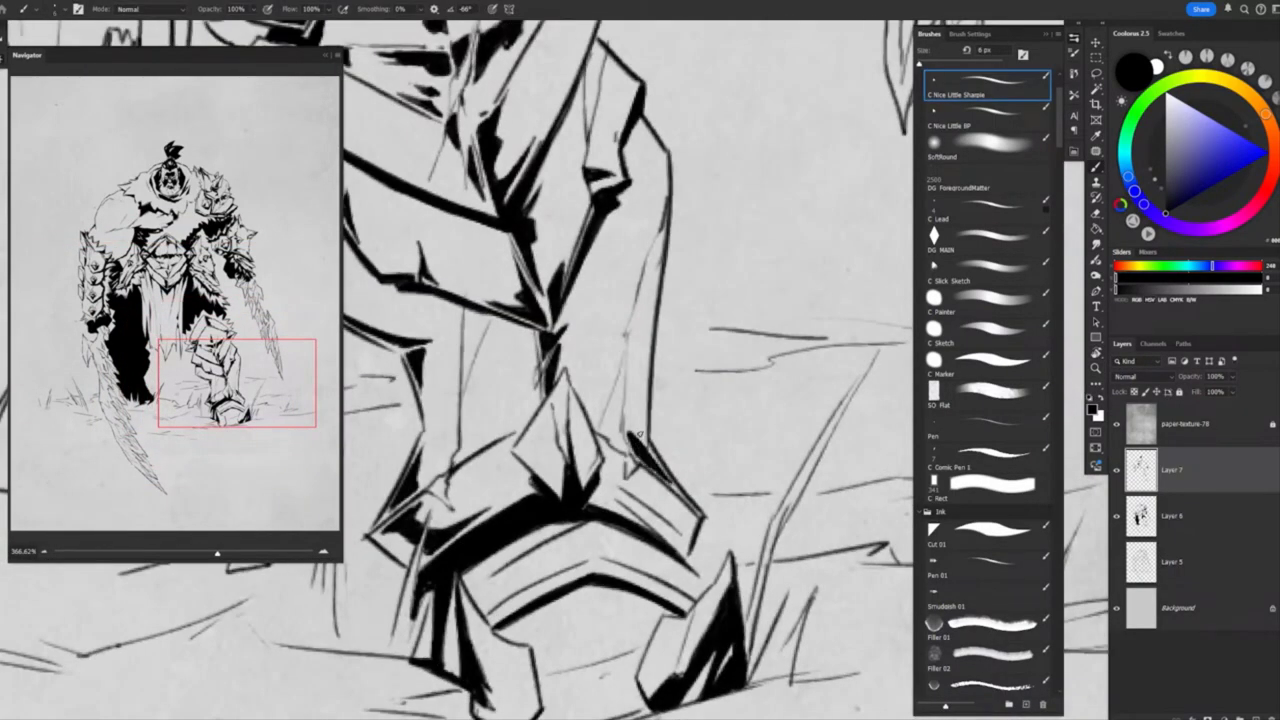
pyautogui.moveTo(630, 376)
pyautogui.mouseDown()
pyautogui.moveTo(651, 410)
pyautogui.moveTo(610, 398)
pyautogui.moveTo(579, 448)
pyautogui.mouseUp()
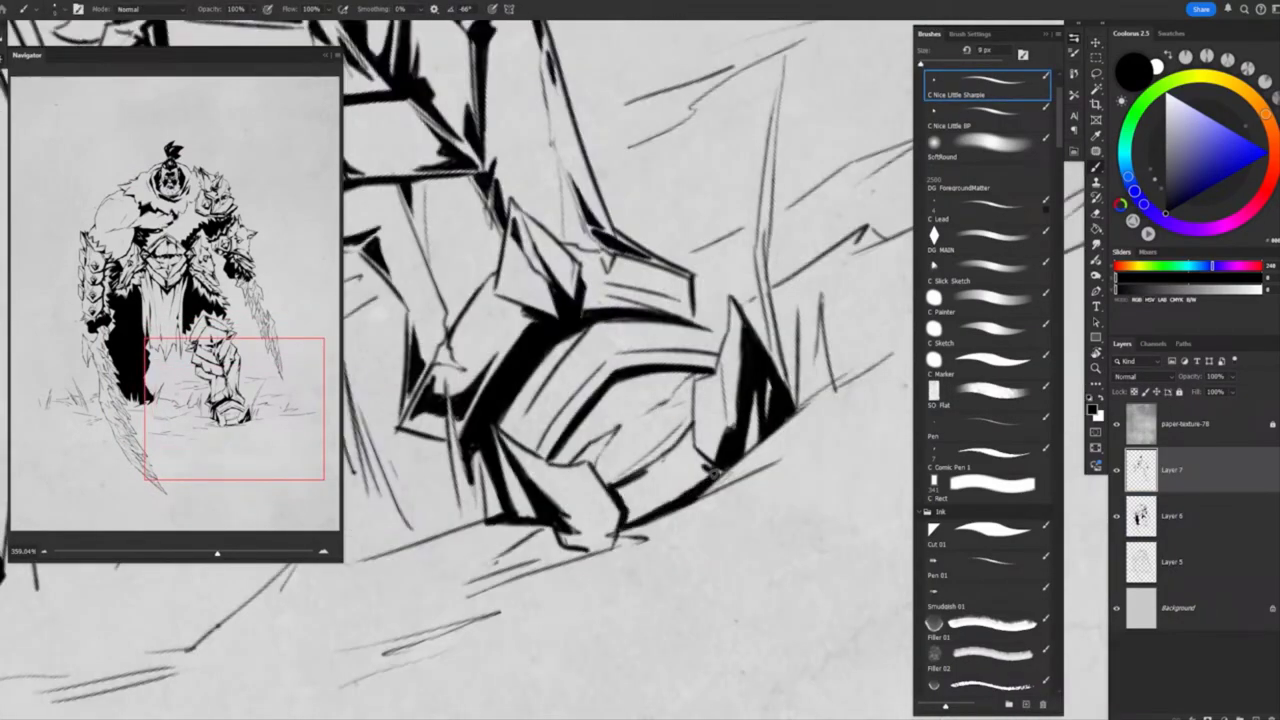
pyautogui.moveTo(698, 466); pyautogui.dragTo(669, 566)
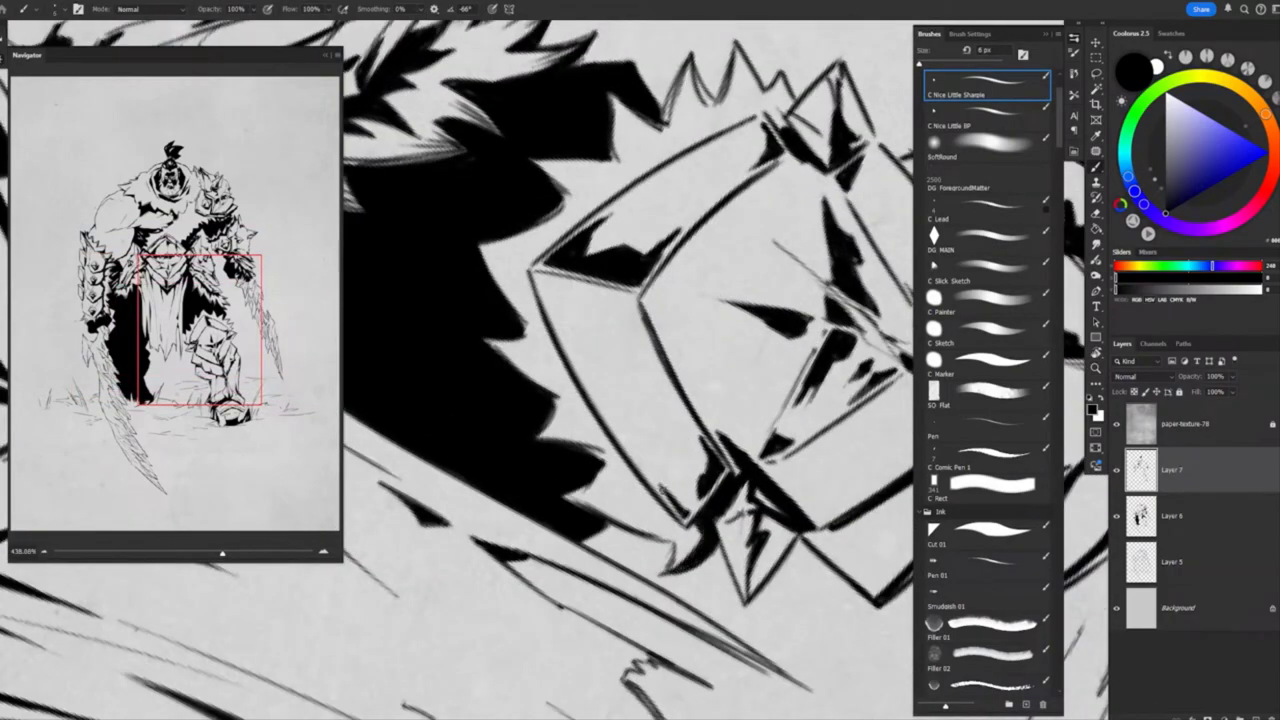
# Ink spiky black fur shadows around the left knee guard and darken the guard's upper rim
pyautogui.press('Escape')
pyautogui.moveTo(568, 360); pyautogui.dragTo(650, 314)
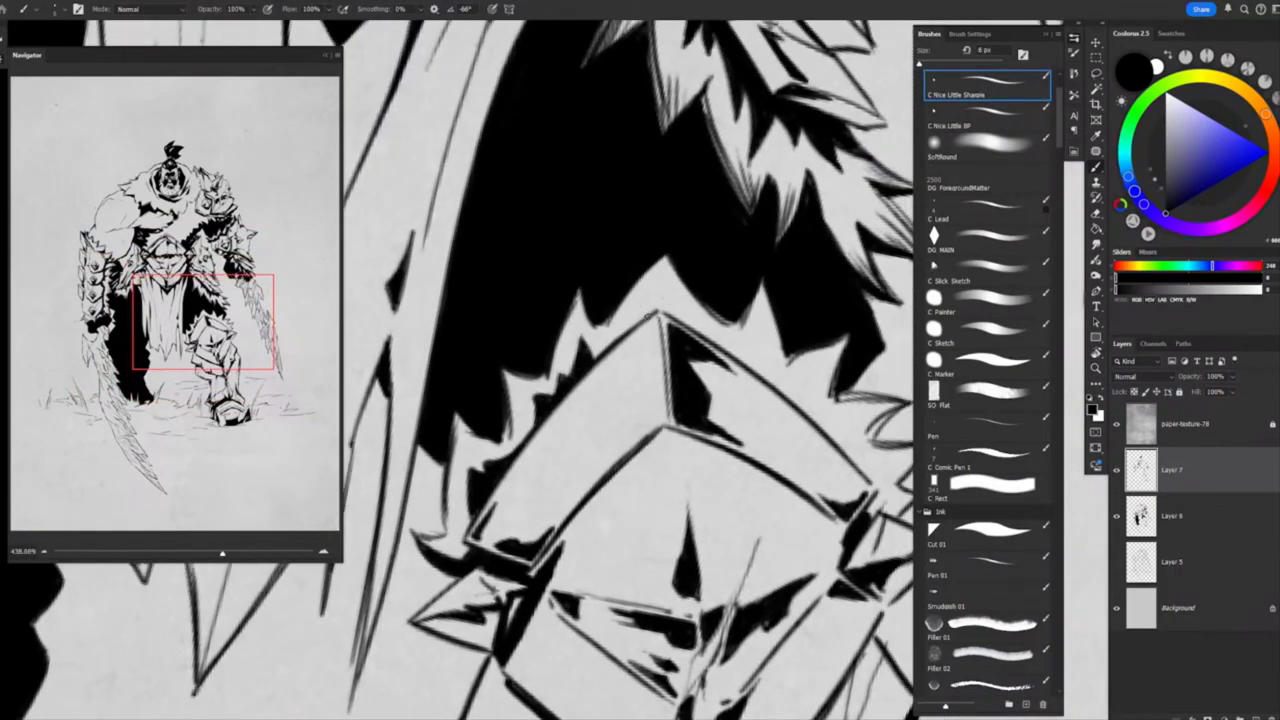
pyautogui.moveTo(771, 365)
pyautogui.mouseDown()
pyautogui.moveTo(666, 366)
pyautogui.moveTo(684, 383)
pyautogui.mouseUp()
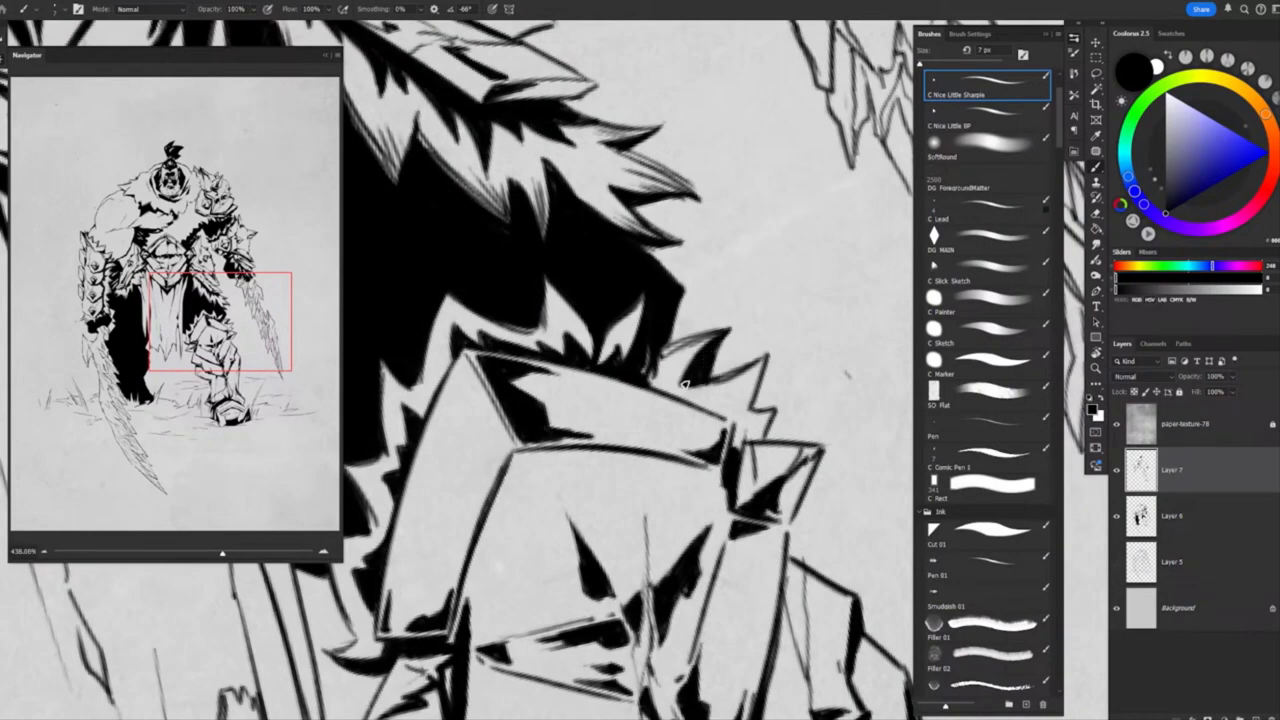
pyautogui.moveTo(771, 411); pyautogui.dragTo(623, 357)
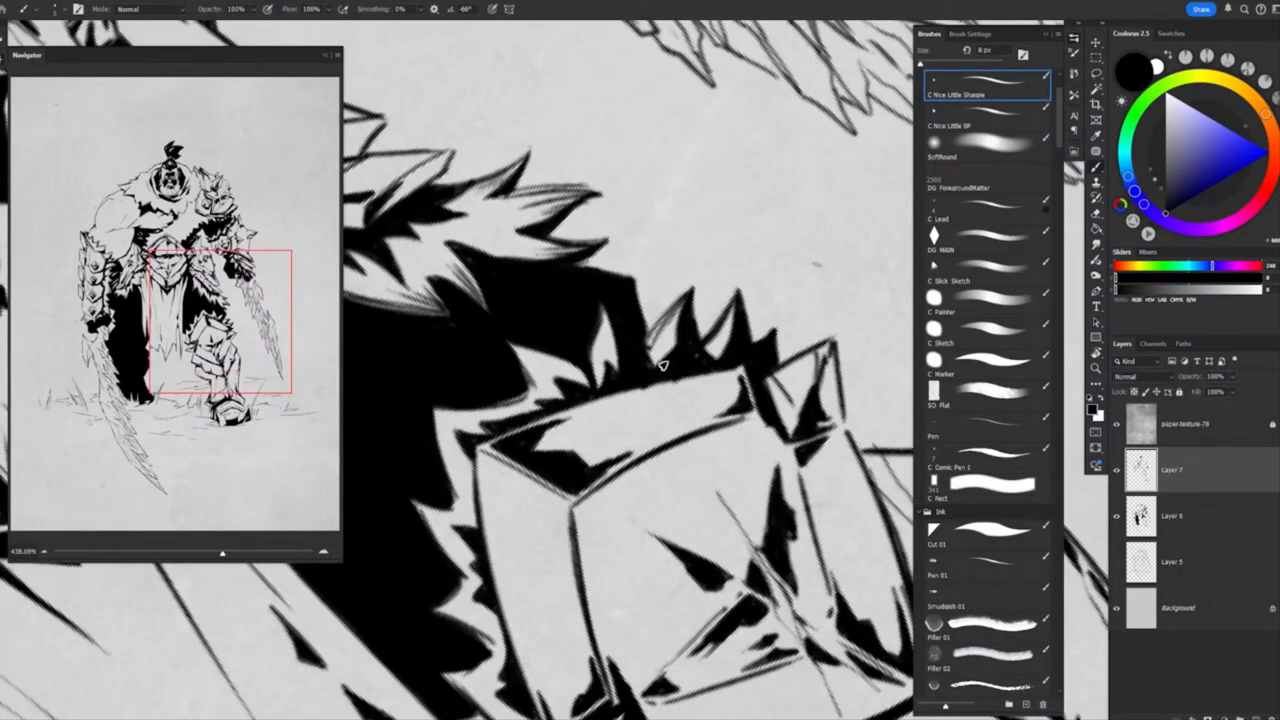
# Fill the fur mantle between the hood and the left shoulder armor with solid black, ending in jagged tufts over the chest
pyautogui.scroll(-5, 623, 357)
pyautogui.press('v')
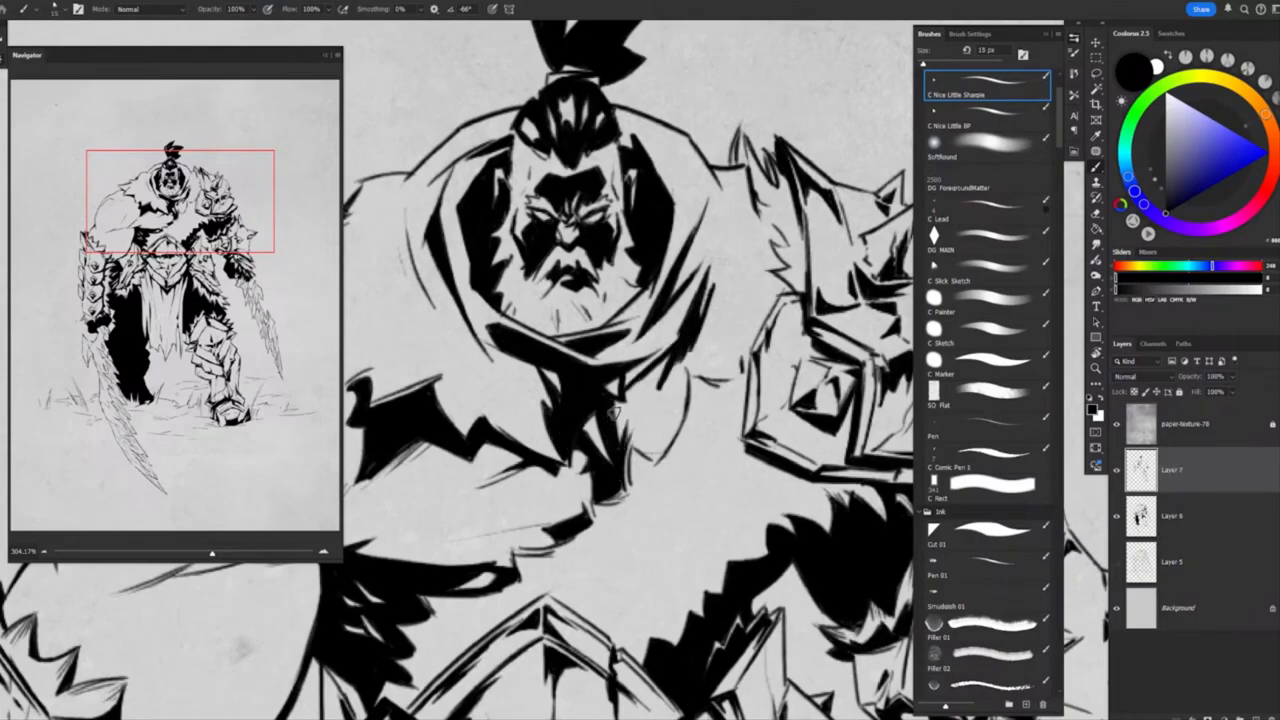
pyautogui.scroll(2, 714, 273)
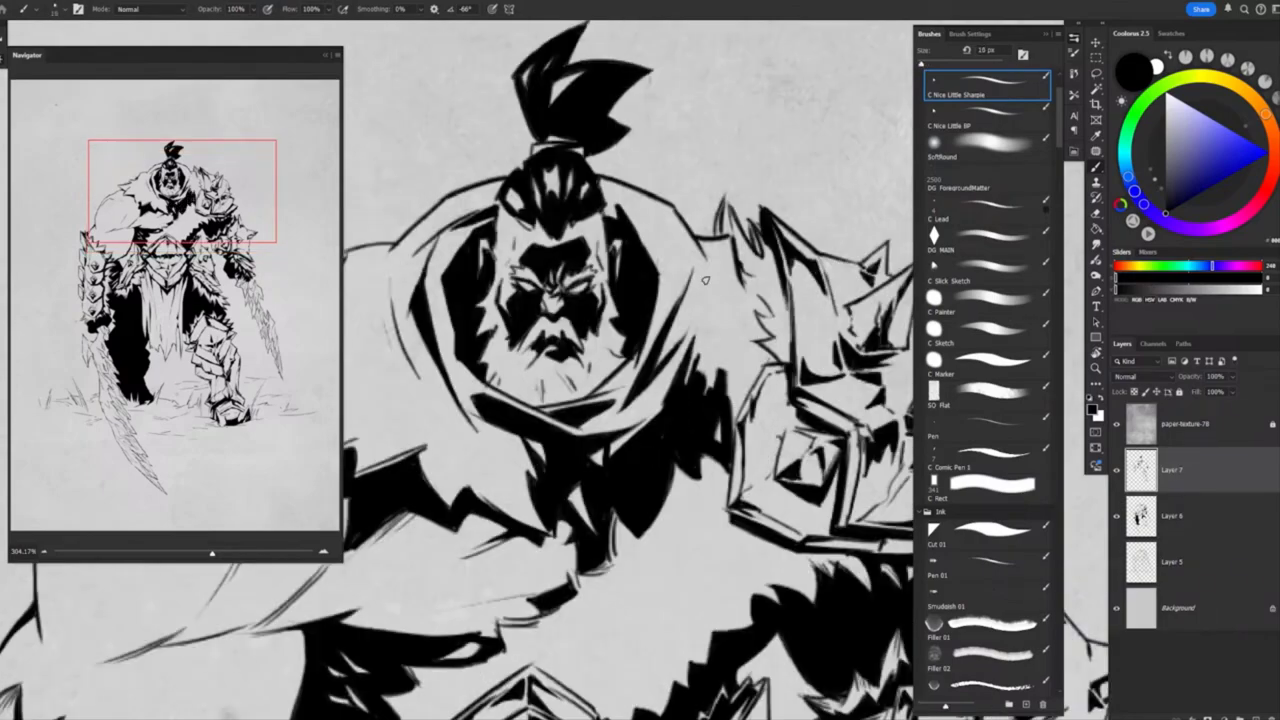
pyautogui.scroll(-5, 707, 323)
pyautogui.scroll(6, 680, 290)
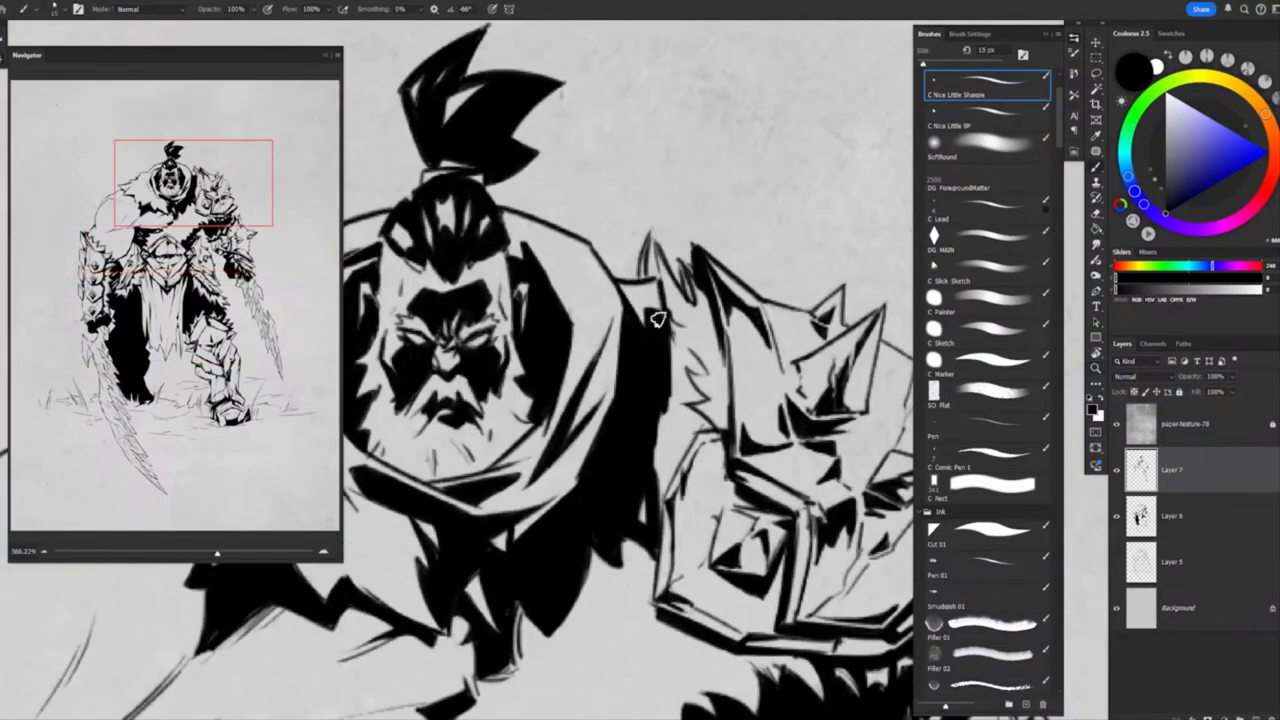
pyautogui.moveTo(690, 350); pyautogui.dragTo(693, 438)
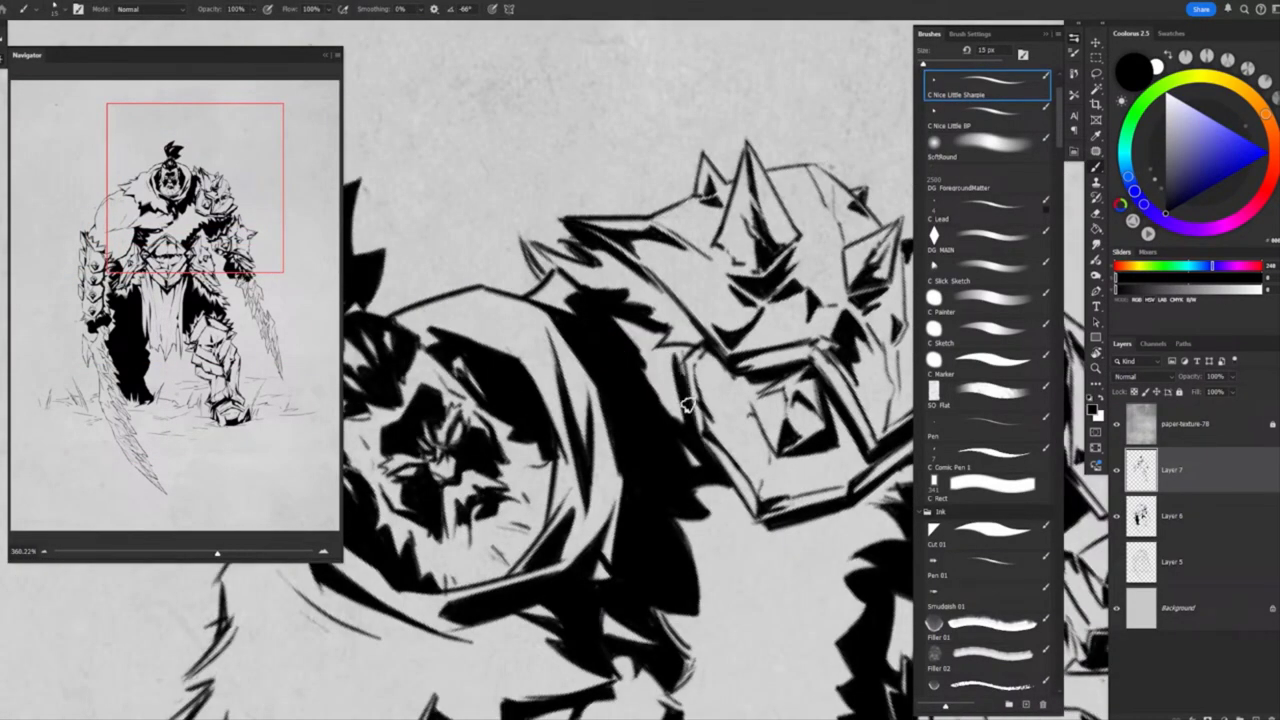
pyautogui.scroll(-5, 688, 404)
pyautogui.press('v')
pyautogui.scroll(4, 600, 280)
pyautogui.scroll(-4, 660, 250)
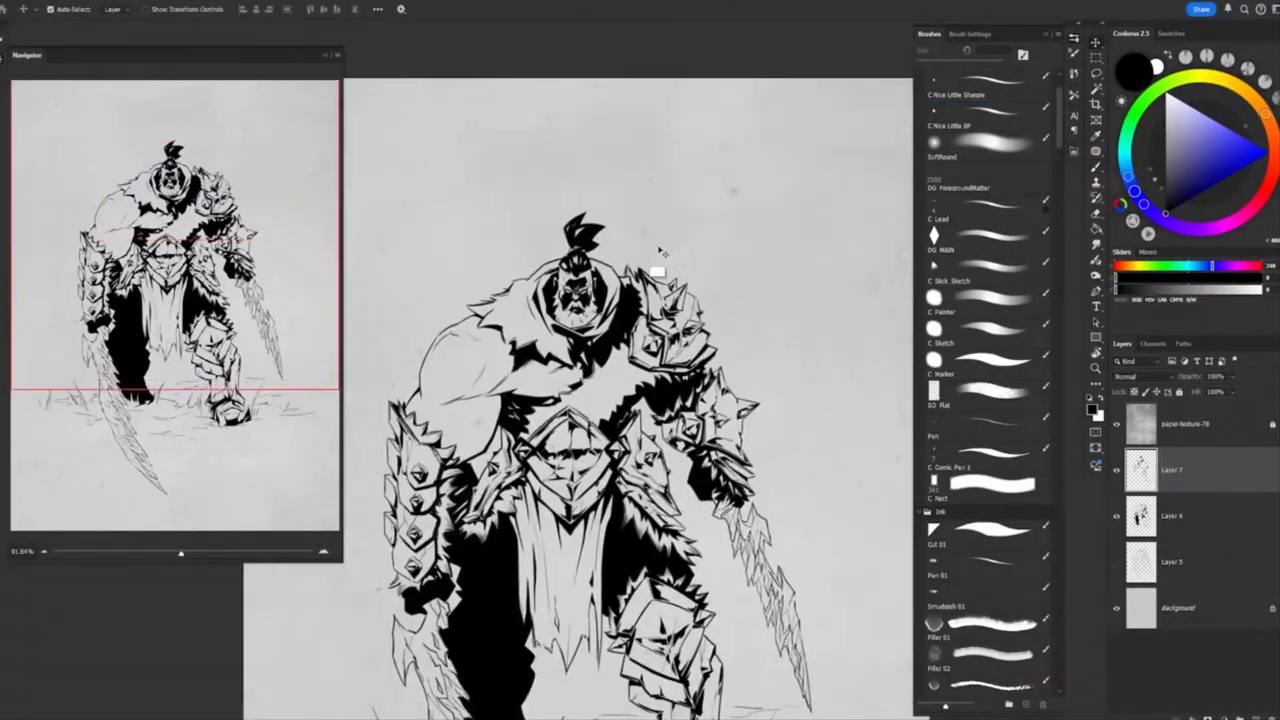
# Ink pointed black fur strokes on the mantle below the hood, above the right side of the chest
pyautogui.press('b')
pyautogui.scroll(4, 580, 318)
pyautogui.press('z')
pyautogui.scroll(-4, 596, 316)
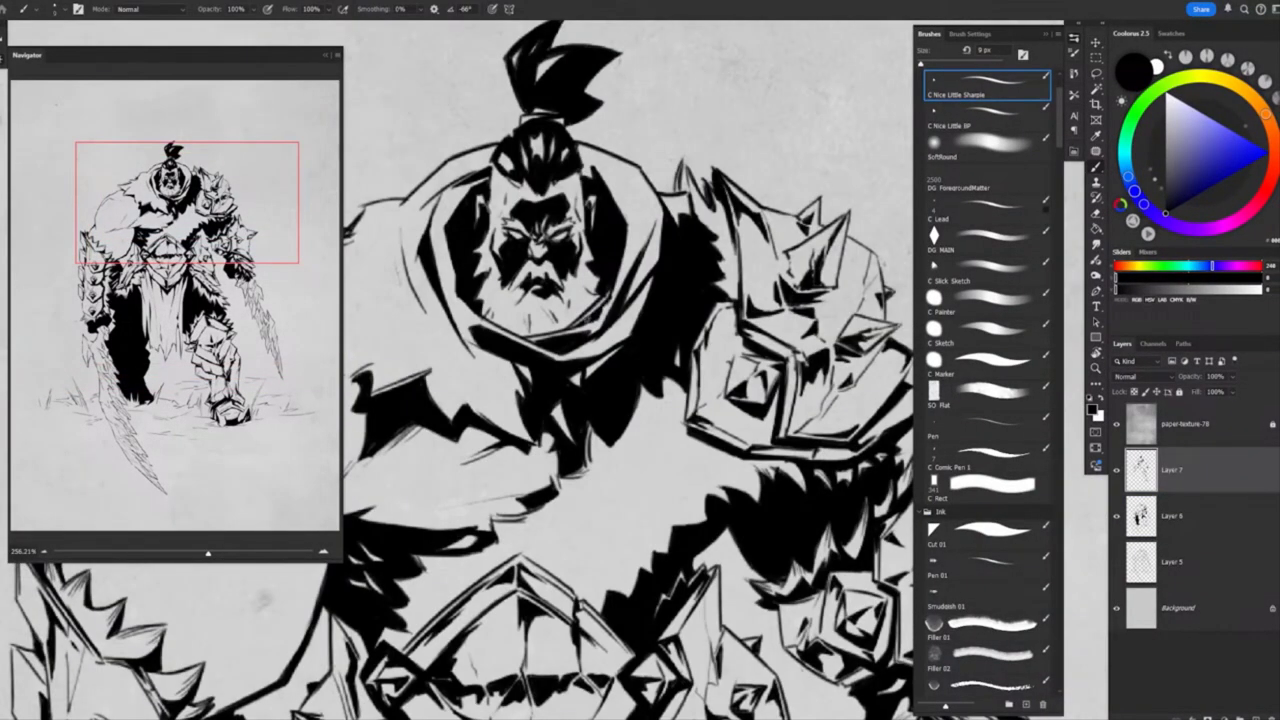
pyautogui.scroll(3, 596, 316)
pyautogui.press('b')
pyautogui.scroll(2, 605, 410)
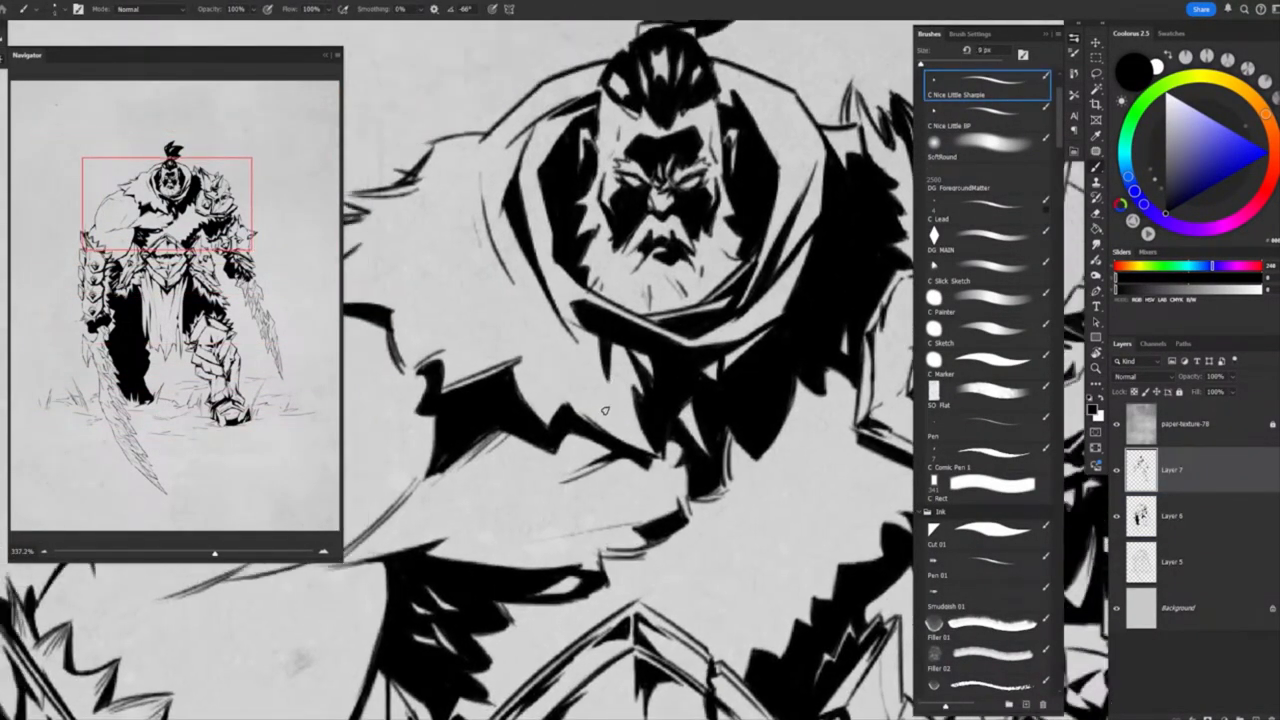
pyautogui.scroll(-3, 609, 311)
pyautogui.scroll(4, 605, 330)
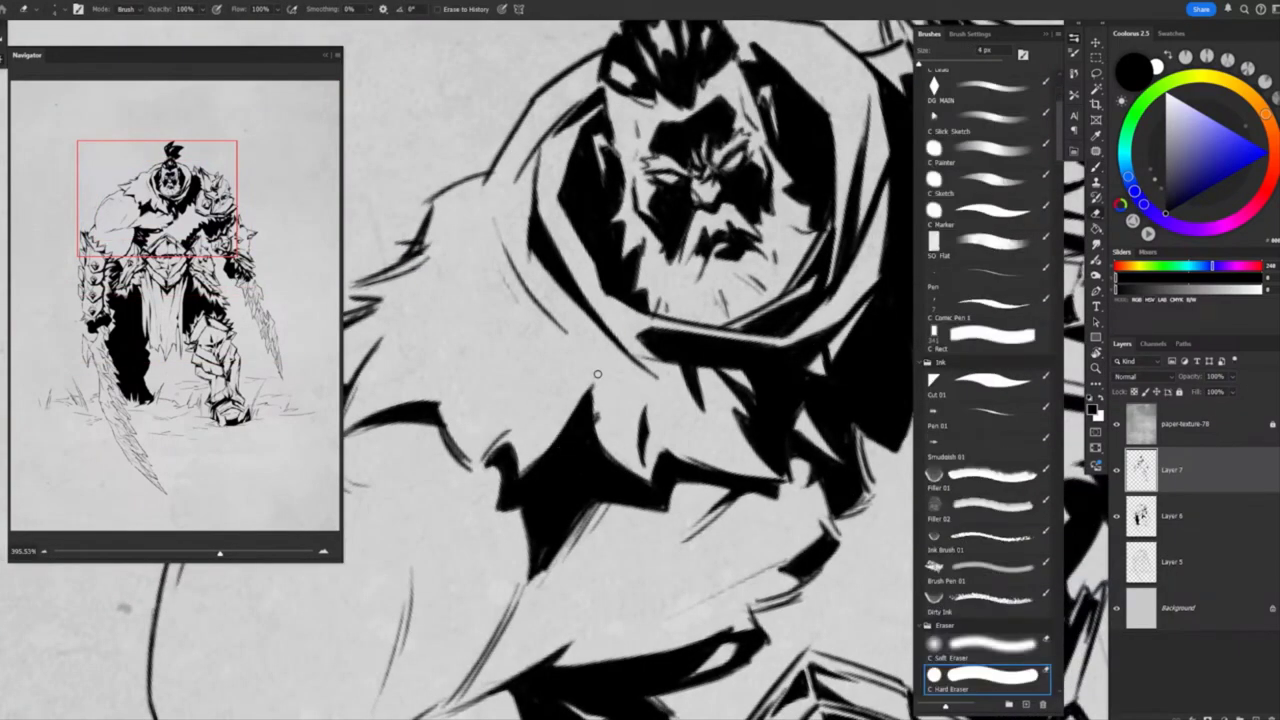
# Shape the mantle's chest fur using the Hard Eraser at 4 px and additional black fur strokes on Layers 6 and 7
pyautogui.press('e')
pyautogui.scroll(-3, 590, 360)
pyautogui.scroll(3, 540, 400)
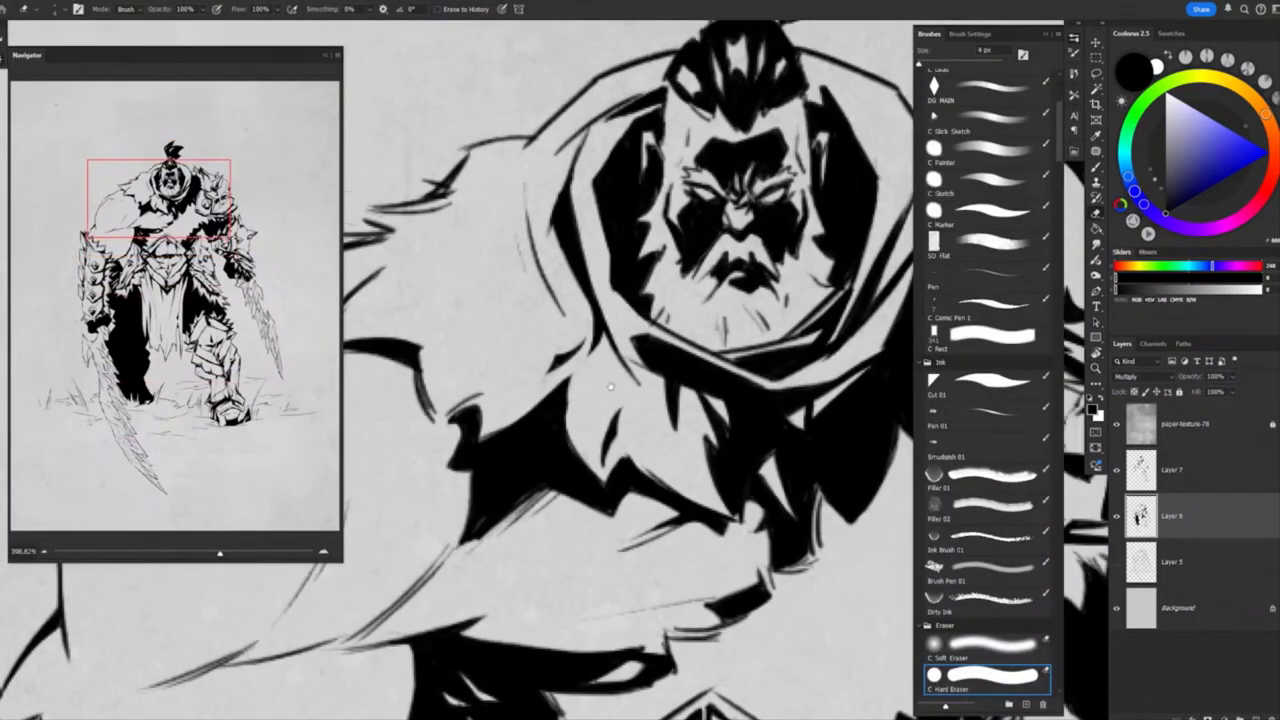
pyautogui.press('b')
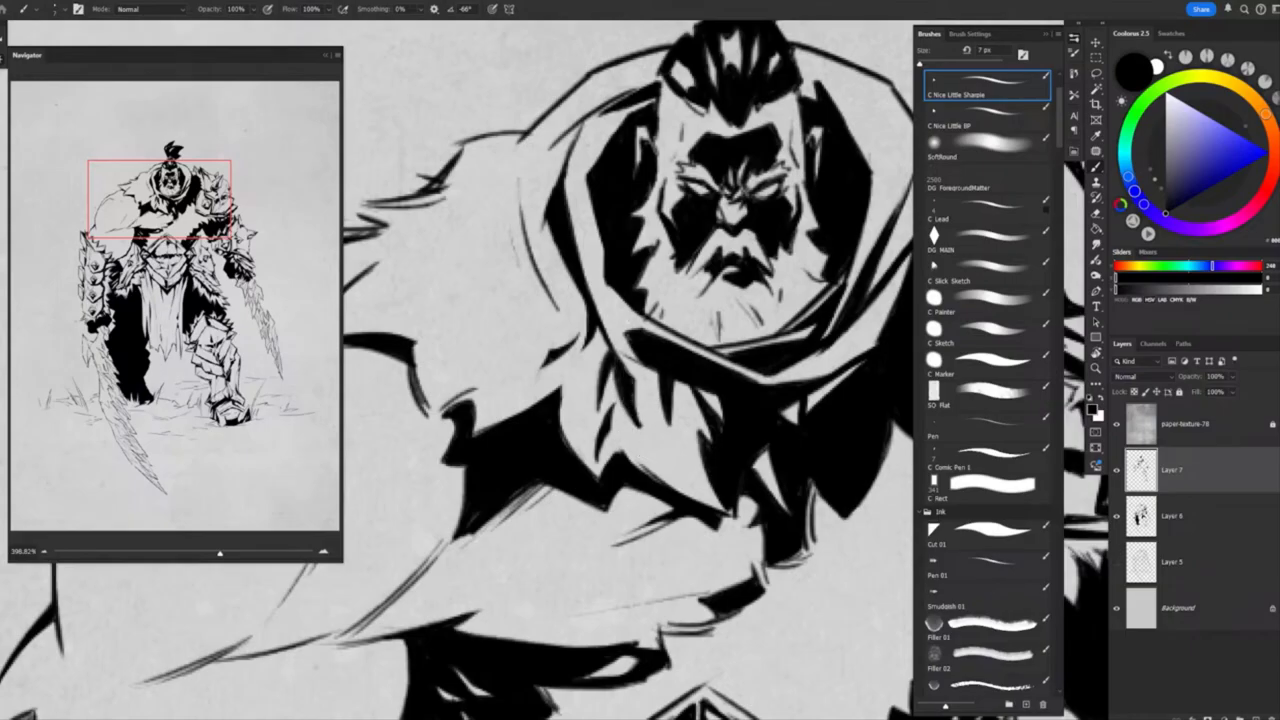
pyautogui.scroll(-1, 520, 370)
pyautogui.scroll(-5, 547, 386)
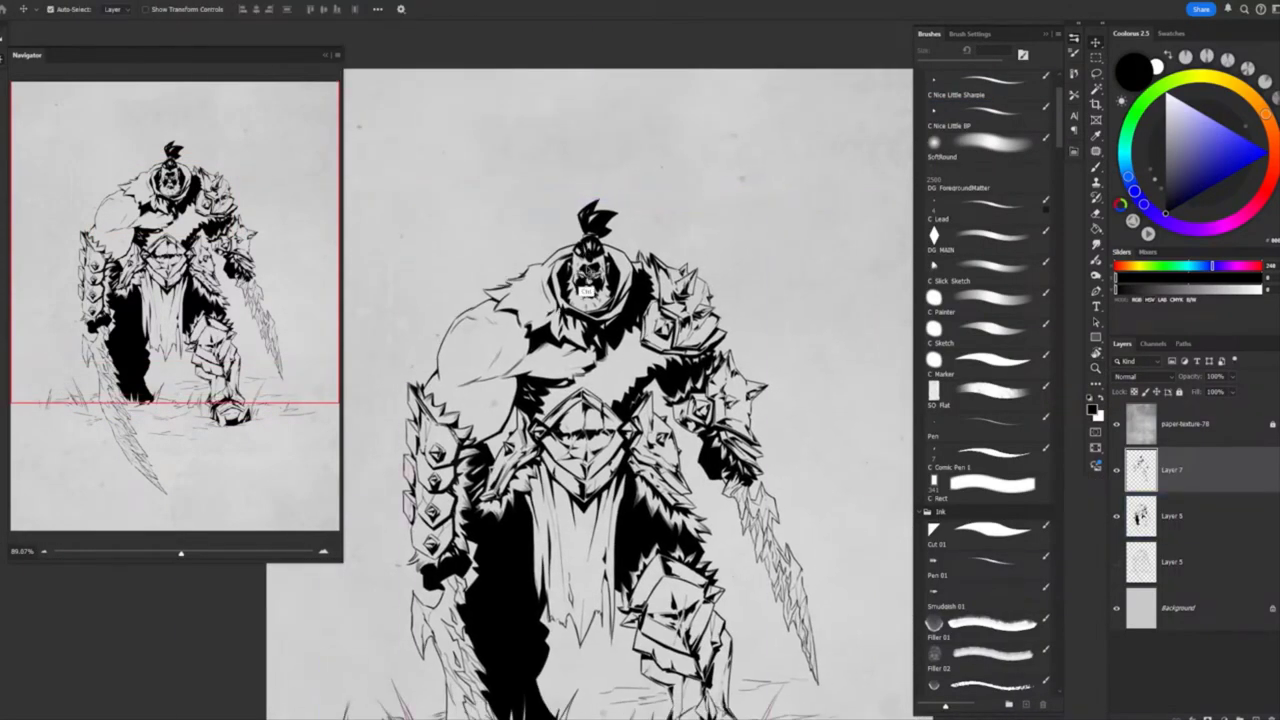
# Create a new layer above Layer 7 and ink jagged fur tufts between the chest and the belt plate's upper edge
pyautogui.scroll(4, 580, 390)
pyautogui.scroll(-2, 600, 390)
pyautogui.scroll(1, 623, 394)
pyautogui.scroll(-5, 624, 396)
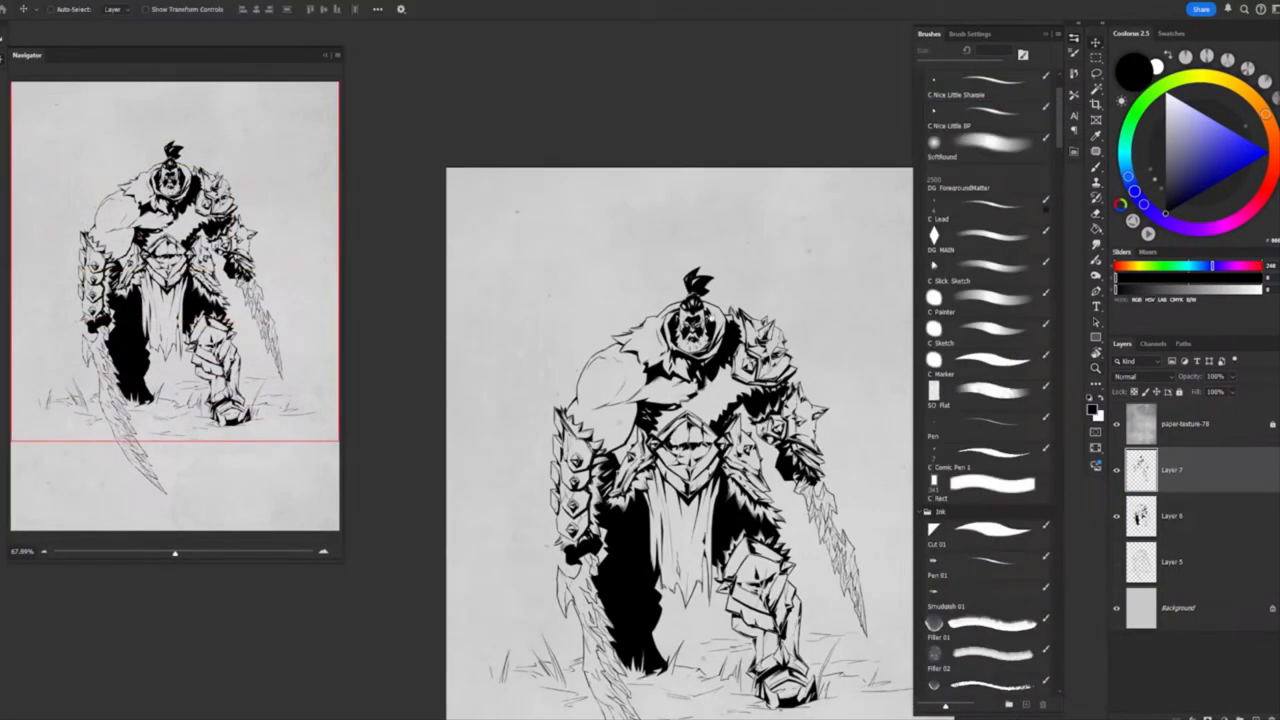
pyautogui.scroll(6, 613, 399)
pyautogui.hotkey('ctrl', 'shift', 'alt', 'n')
pyautogui.scroll(-5, 611, 428)
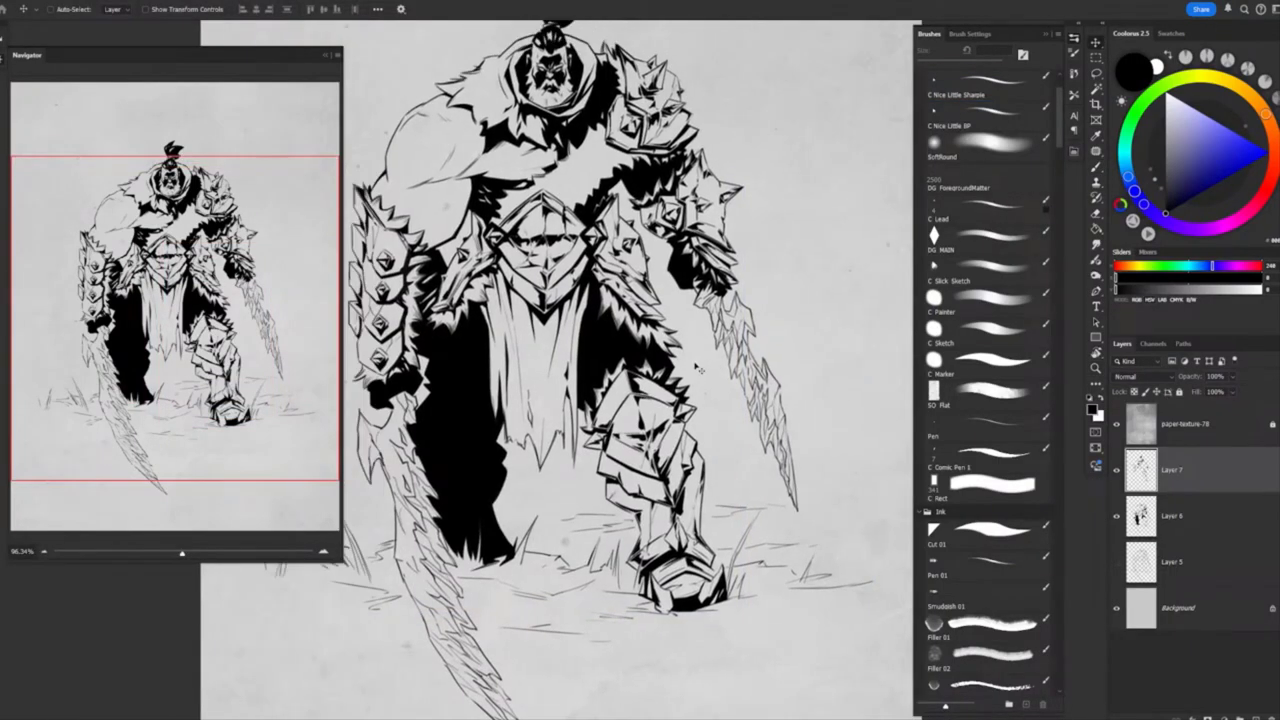
pyautogui.scroll(6, 518, 452)
pyautogui.scroll(2, 518, 452)
pyautogui.scroll(-3, 626, 350)
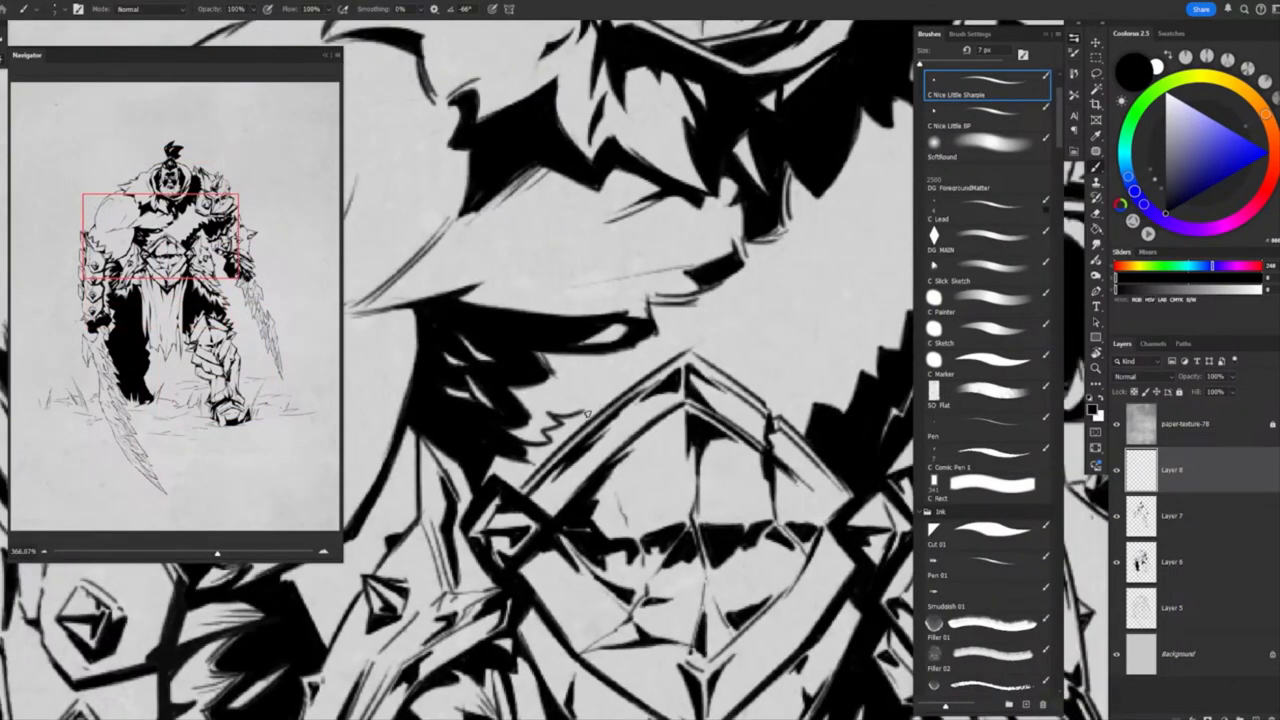
pyautogui.press(']')
pyautogui.moveTo(620, 400); pyautogui.dragTo(556, 516)
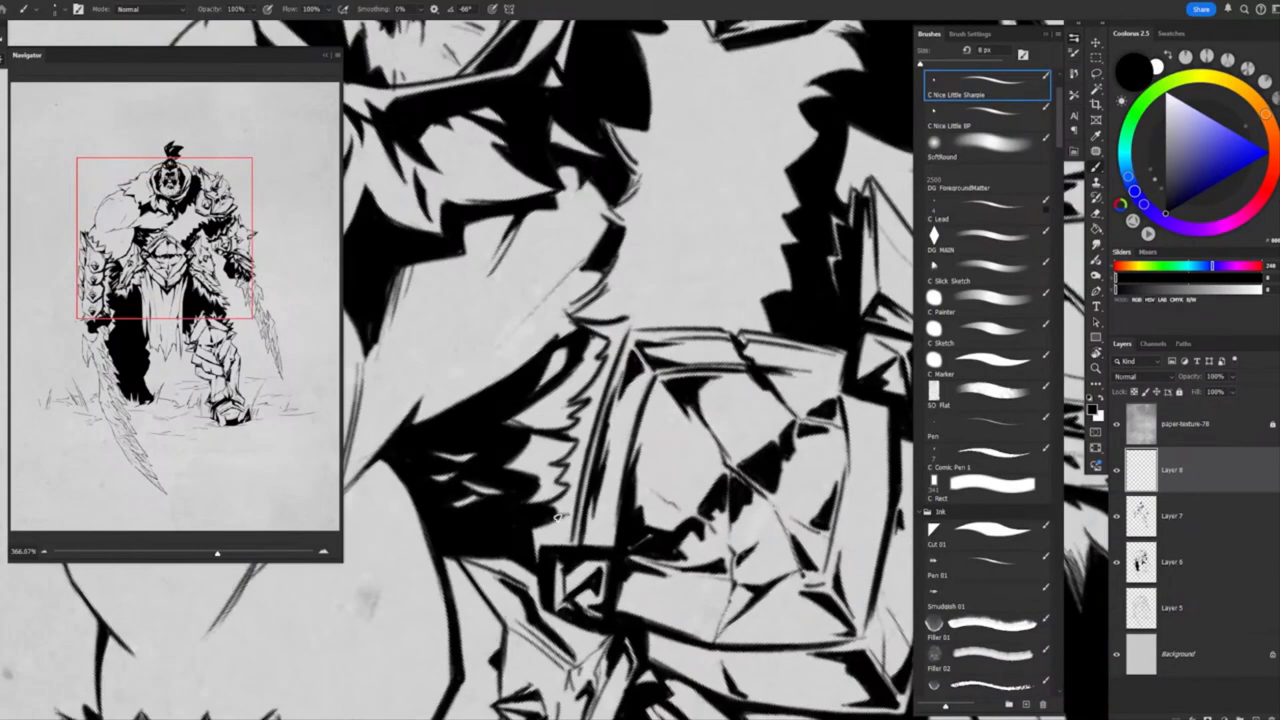
pyautogui.scroll(3, 569, 407)
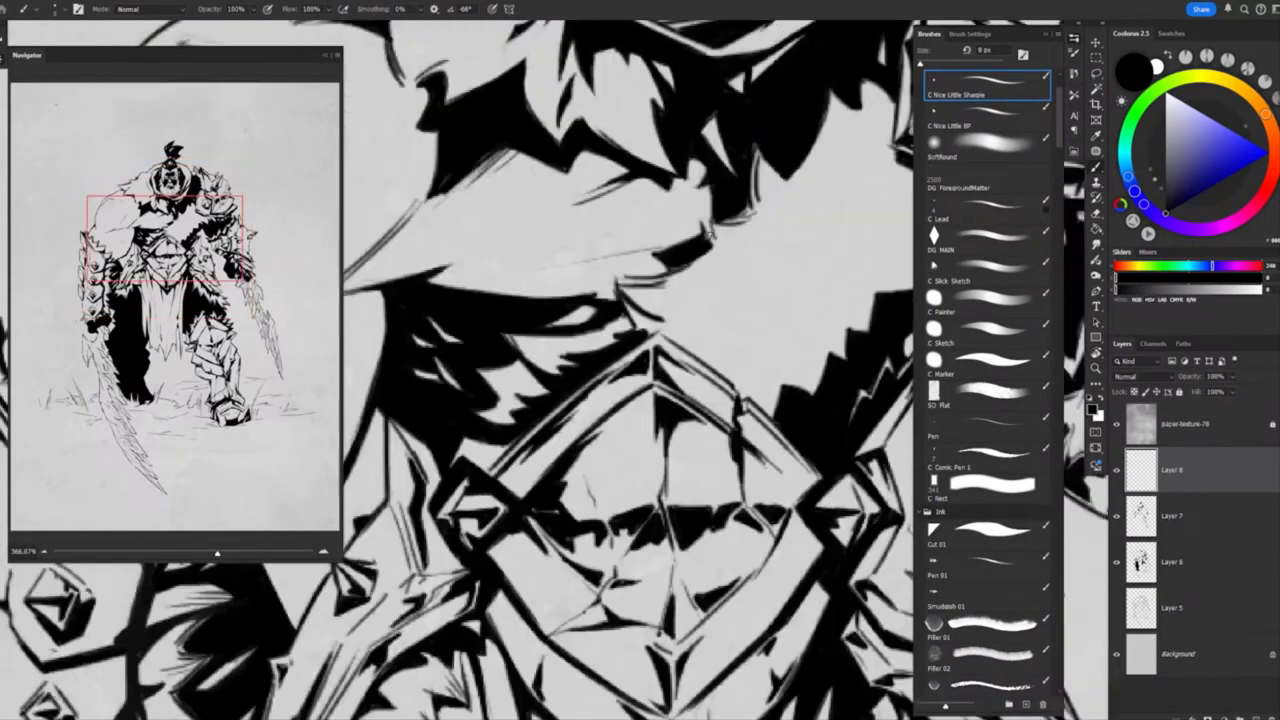
# Ink fur tufts at the mantle's lowest point and above the belt plate, filling the gaps between them with solid black
pyautogui.scroll(-4, 560, 380)
pyautogui.scroll(2, 530, 380)
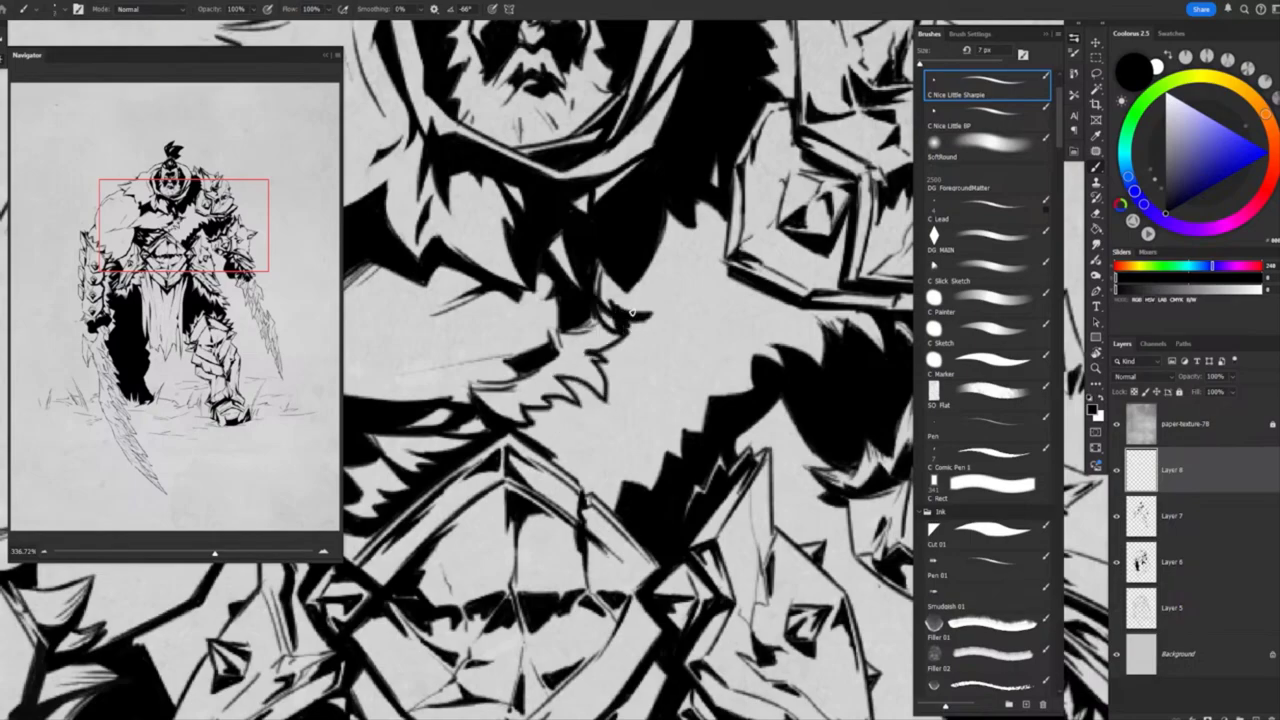
pyautogui.scroll(2, 606, 388)
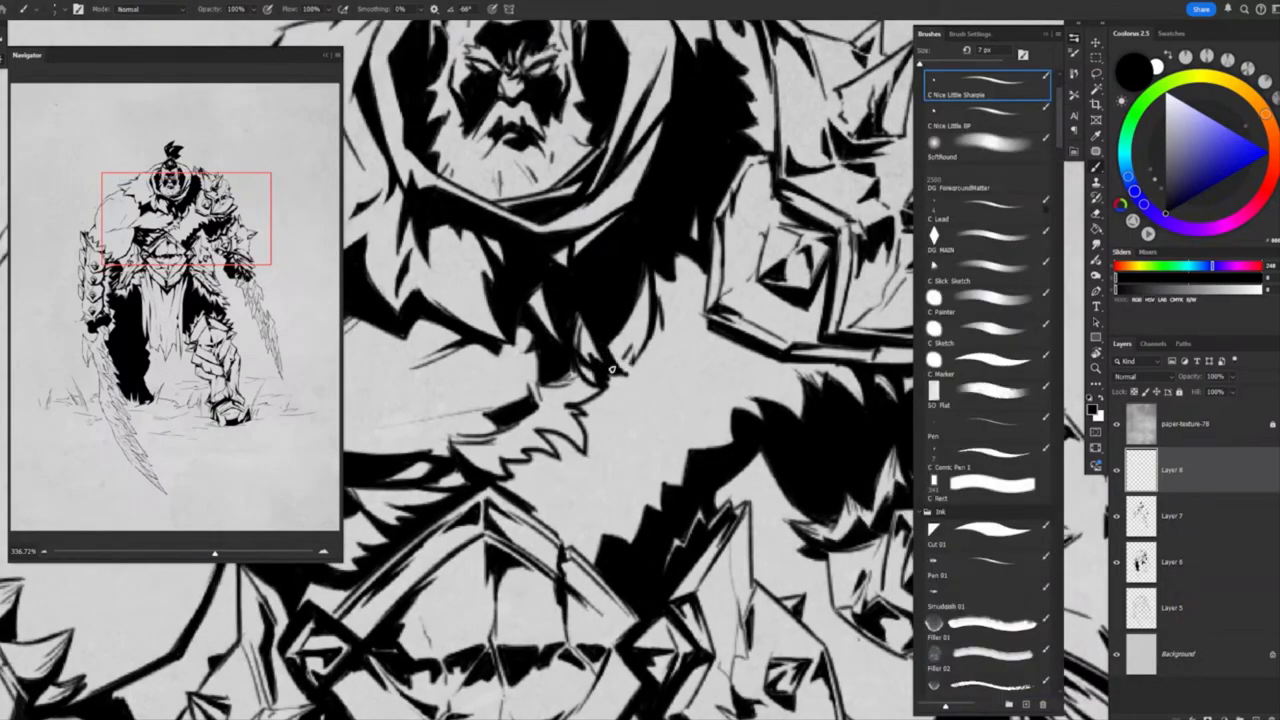
pyautogui.scroll(-1, 698, 284)
pyautogui.scroll(-2, 651, 410)
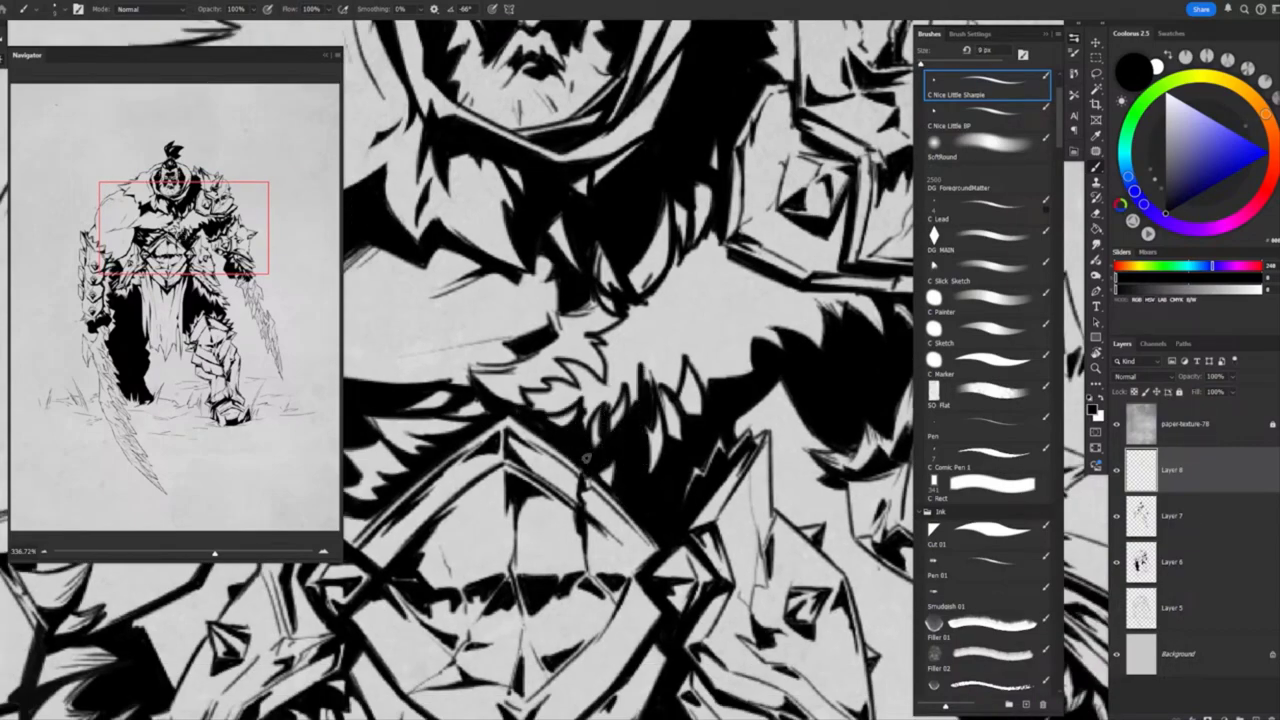
pyautogui.moveTo(667, 261)
pyautogui.mouseDown()
pyautogui.moveTo(562, 416)
pyautogui.moveTo(607, 415)
pyautogui.mouseUp()
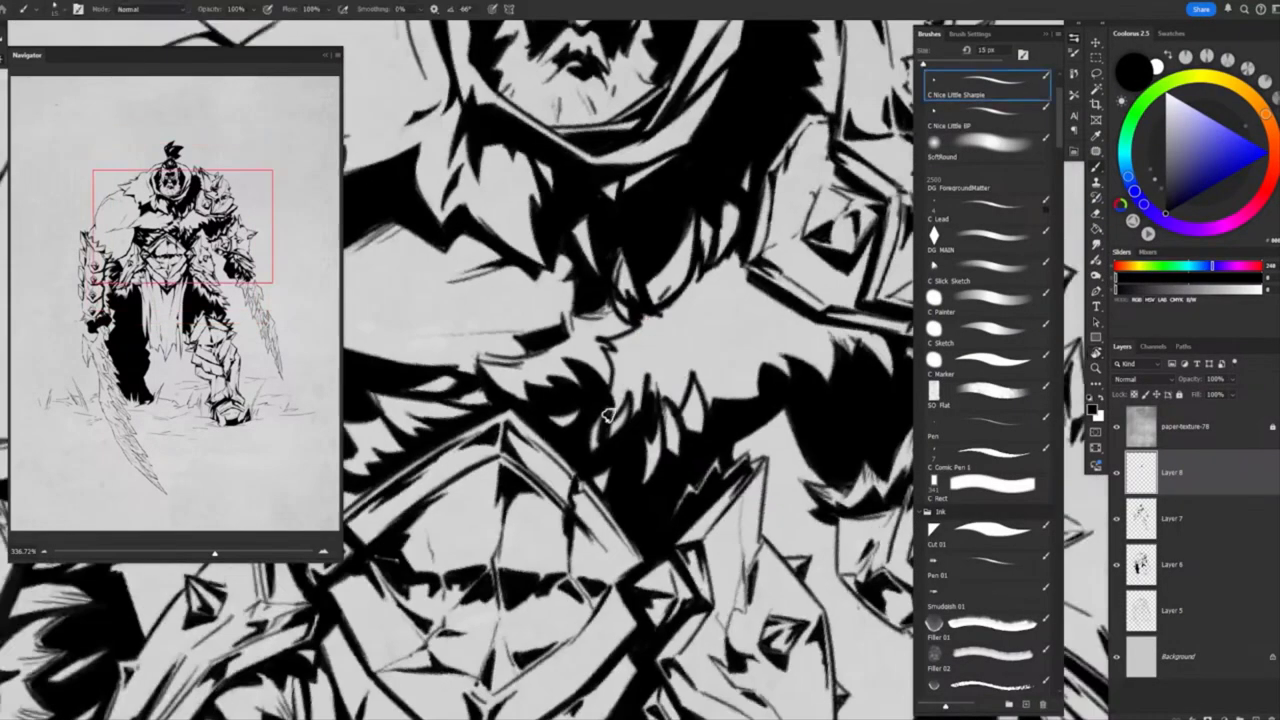
# Fill the pale area between the chest fur and the spiked shoulder armor with solid black, leaving small pointed tufts
pyautogui.press(']')
pyautogui.moveTo(614, 353)
pyautogui.mouseDown()
pyautogui.moveTo(660, 390)
pyautogui.moveTo(665, 431)
pyautogui.mouseUp()
pyautogui.scroll(-5, 658, 367)
pyautogui.scroll(5, 658, 367)
pyautogui.press('[')
pyautogui.press('[')
pyautogui.press('[')
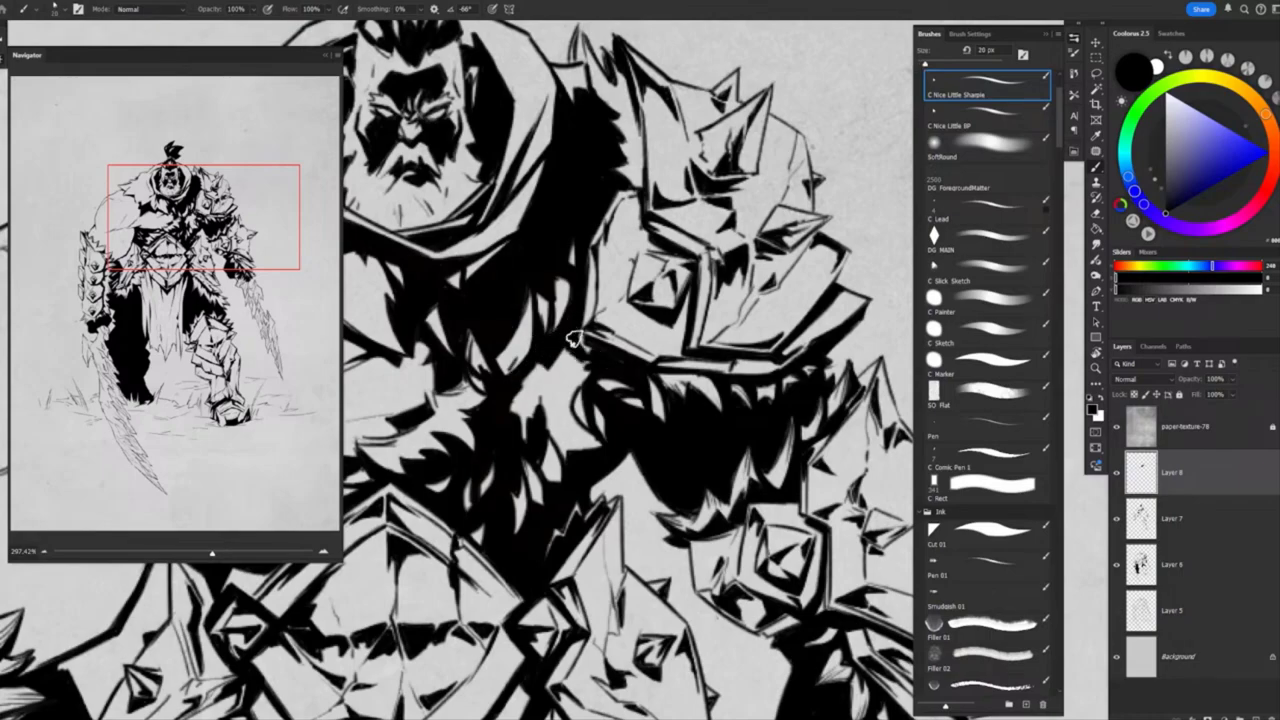
pyautogui.moveTo(572, 338)
pyautogui.mouseDown()
pyautogui.moveTo(600, 378)
pyautogui.moveTo(592, 338)
pyautogui.moveTo(580, 380)
pyautogui.moveTo(553, 389)
pyautogui.mouseUp()
pyautogui.press('[')
# Refine the fur tufts around the mantle's lowest point with fine black strokes and fill the remaining gaps above the belt plate
pyautogui.scroll(-5, 594, 357)
pyautogui.scroll(6, 594, 357)
pyautogui.press('e')
pyautogui.press('b')
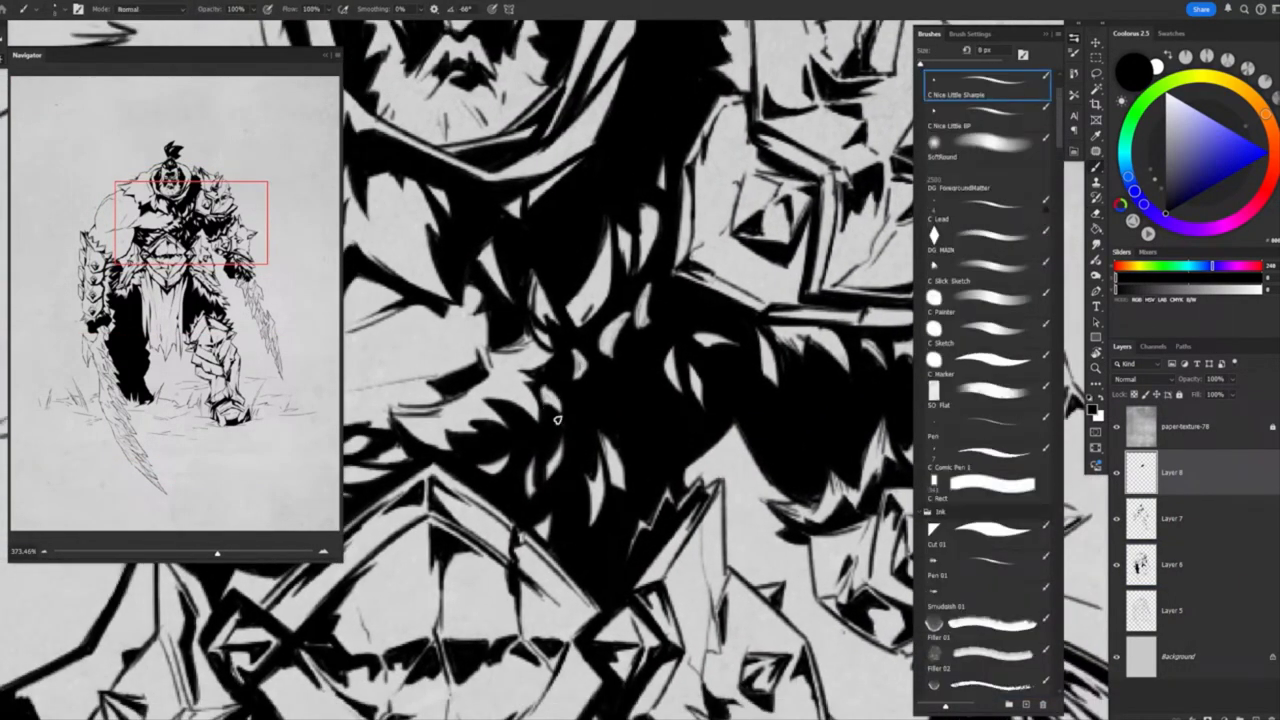
pyautogui.scroll(-3, 623, 329)
pyautogui.scroll(-5, 642, 374)
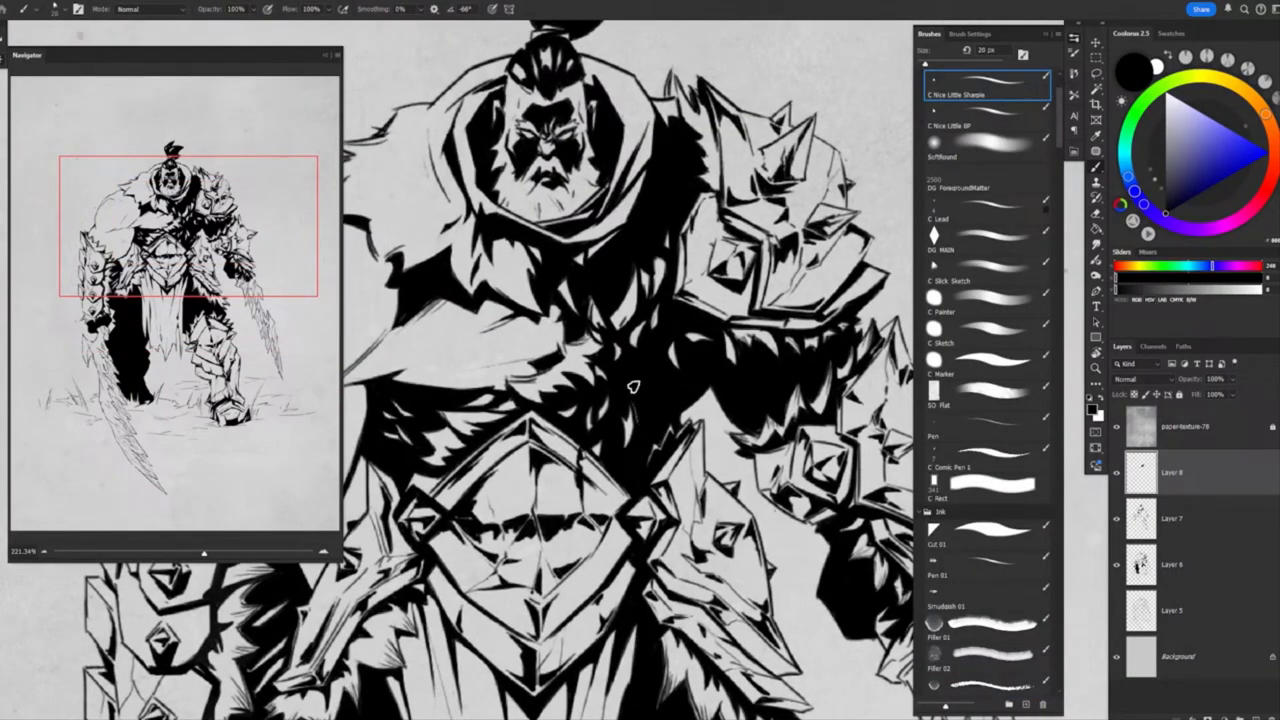
pyautogui.scroll(6, 621, 347)
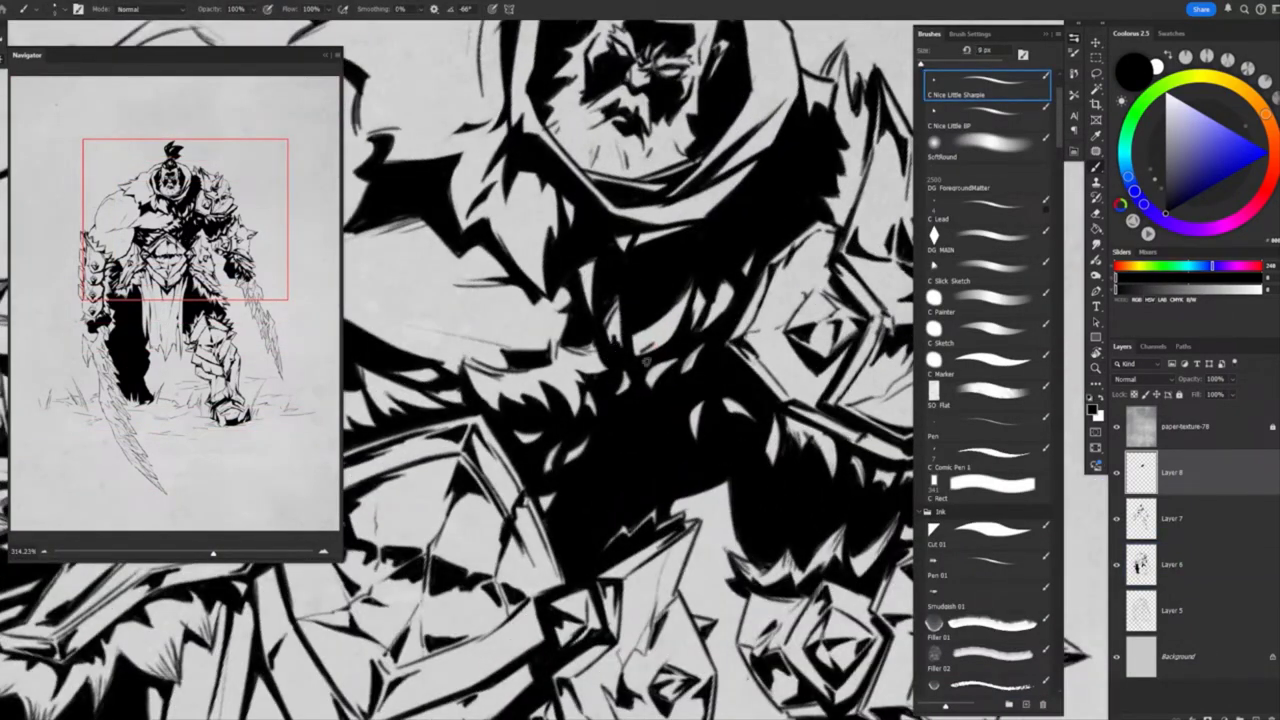
# Ink a pointed black fur tuft between the hood and the spiked shoulder armor
pyautogui.scroll(-4, 645, 362)
pyautogui.scroll(5, 645, 340)
pyautogui.scroll(-4, 650, 260)
pyautogui.scroll(5, 658, 217)
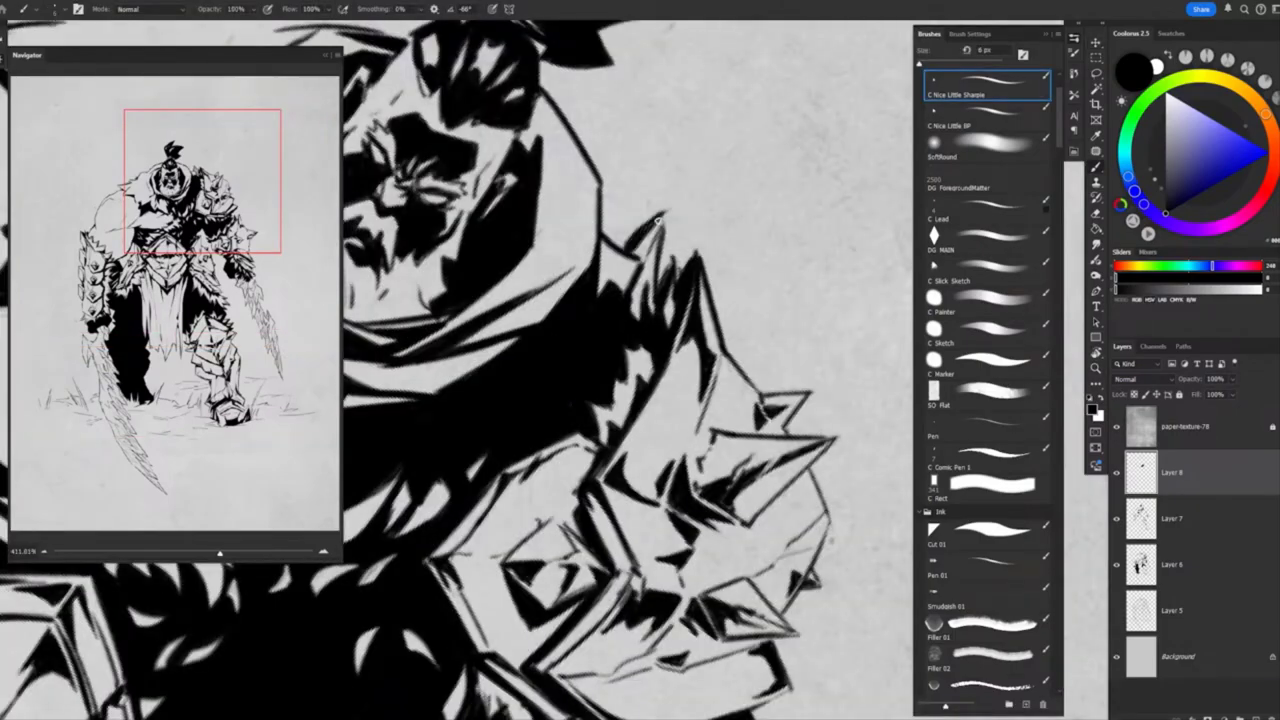
pyautogui.press('z')
pyautogui.hotkey('ctrl', '0')
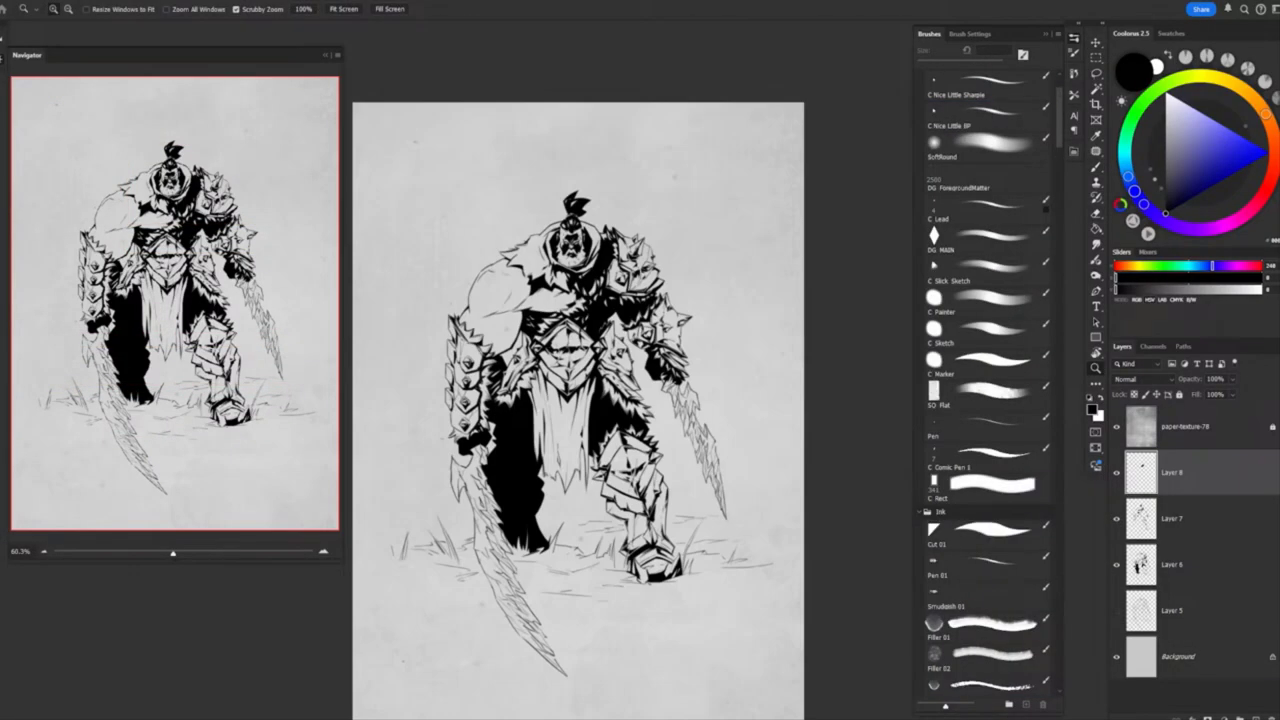
# Darken the gaps between the fur tufts beside the studded forearm armor with a 9 px brush
pyautogui.scroll(6, 634, 343)
pyautogui.scroll(-3, 610, 320)
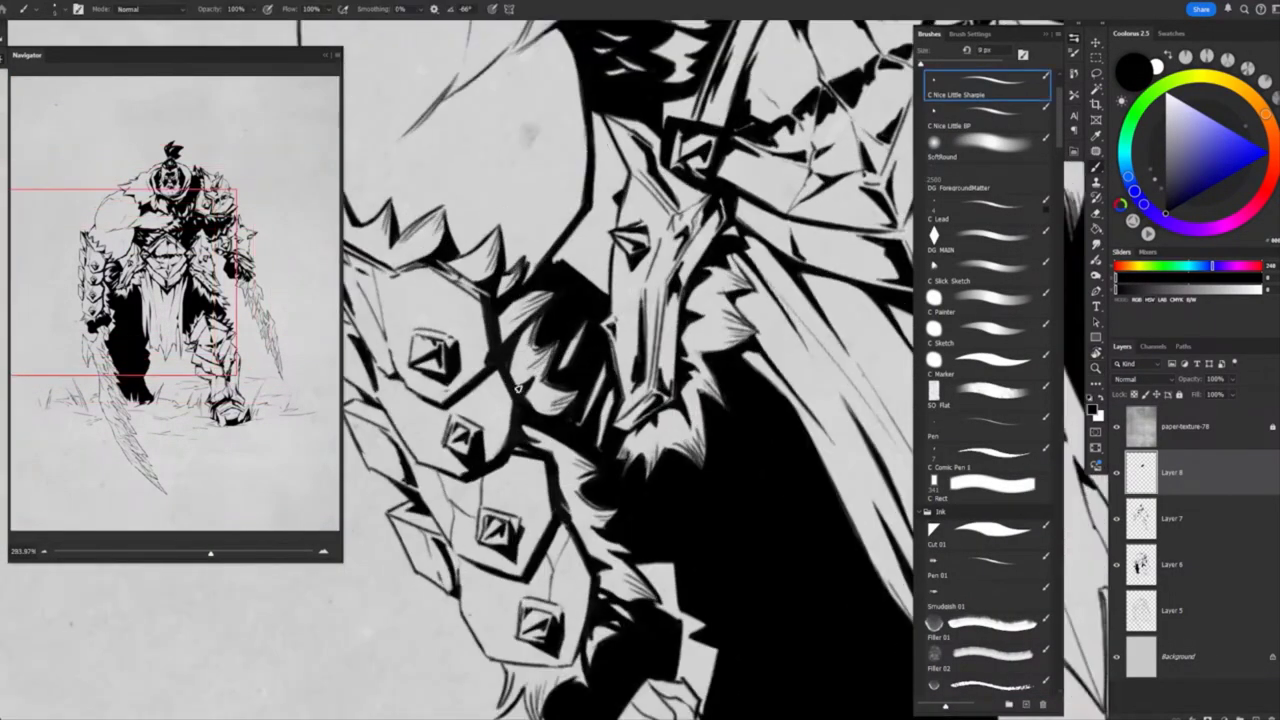
pyautogui.scroll(-3, 600, 314)
pyautogui.scroll(4, 600, 314)
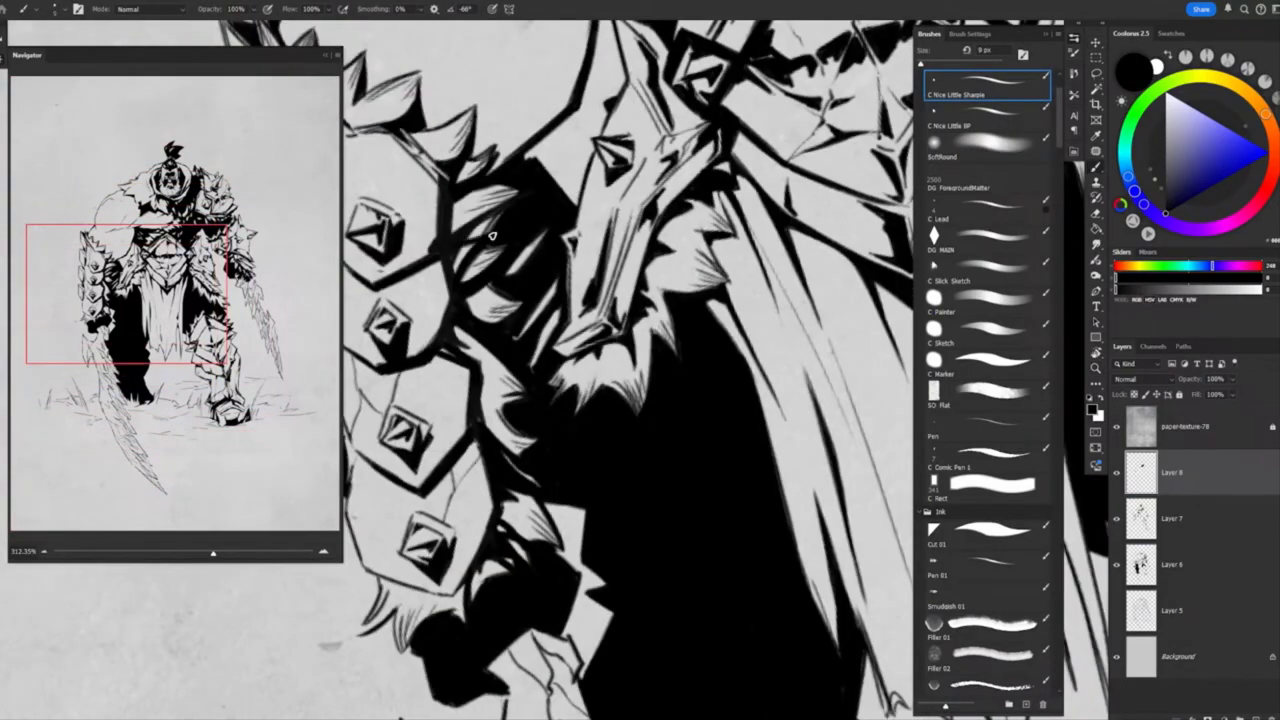
pyautogui.scroll(-2, 600, 314)
pyautogui.scroll(-4, 600, 330)
pyautogui.scroll(6, 600, 330)
# Examine the balance of black and white across the whole figure and around the belt and forearm
pyautogui.press('v')
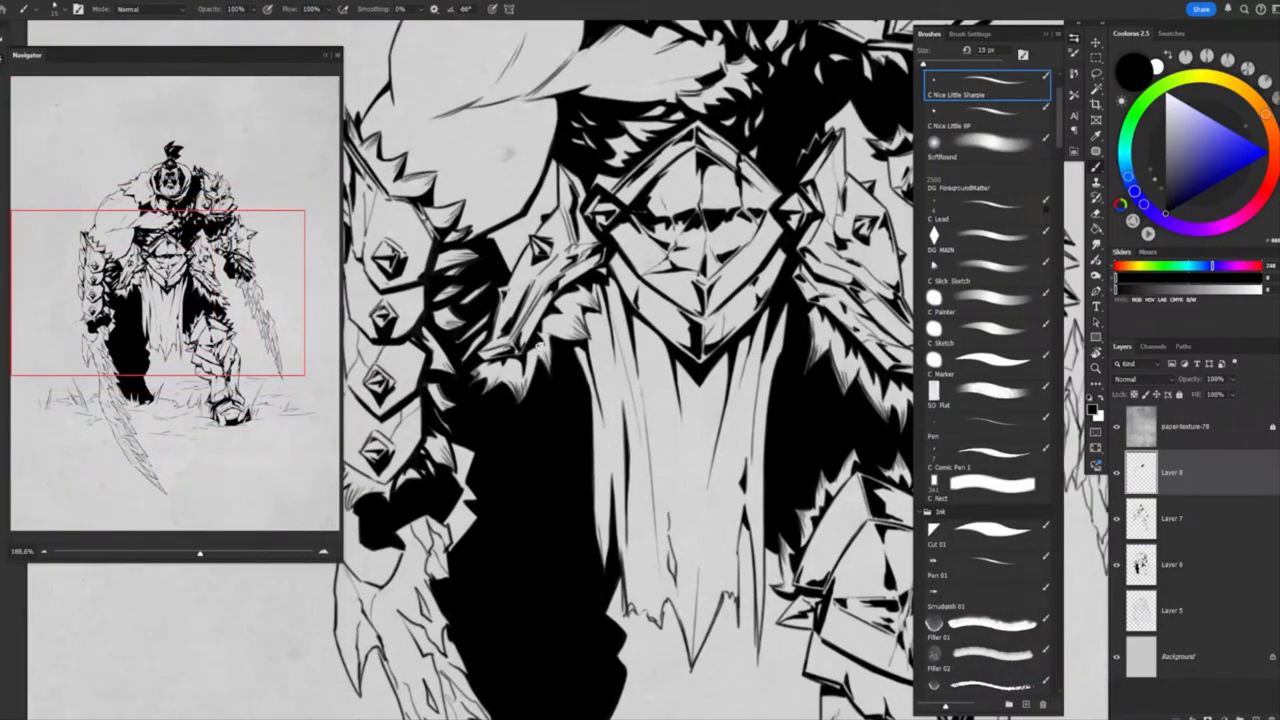
pyautogui.scroll(-4, 600, 330)
pyautogui.hotkey('alt', '[')
pyautogui.scroll(4, 578, 300)
pyautogui.press('b')
pyautogui.hotkey('alt', ']')
pyautogui.scroll(-4, 578, 300)
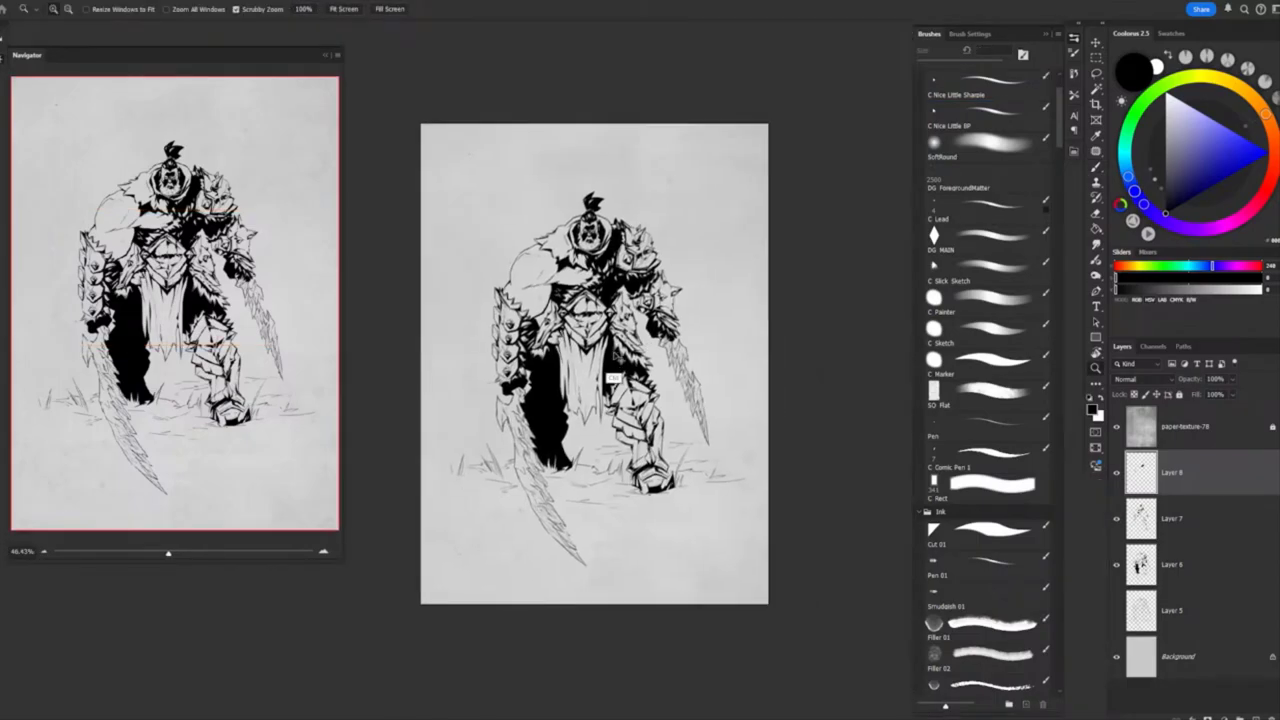
pyautogui.scroll(4, 578, 300)
pyautogui.scroll(-3, 578, 300)
pyautogui.scroll(-2, 578, 300)
pyautogui.press('v')
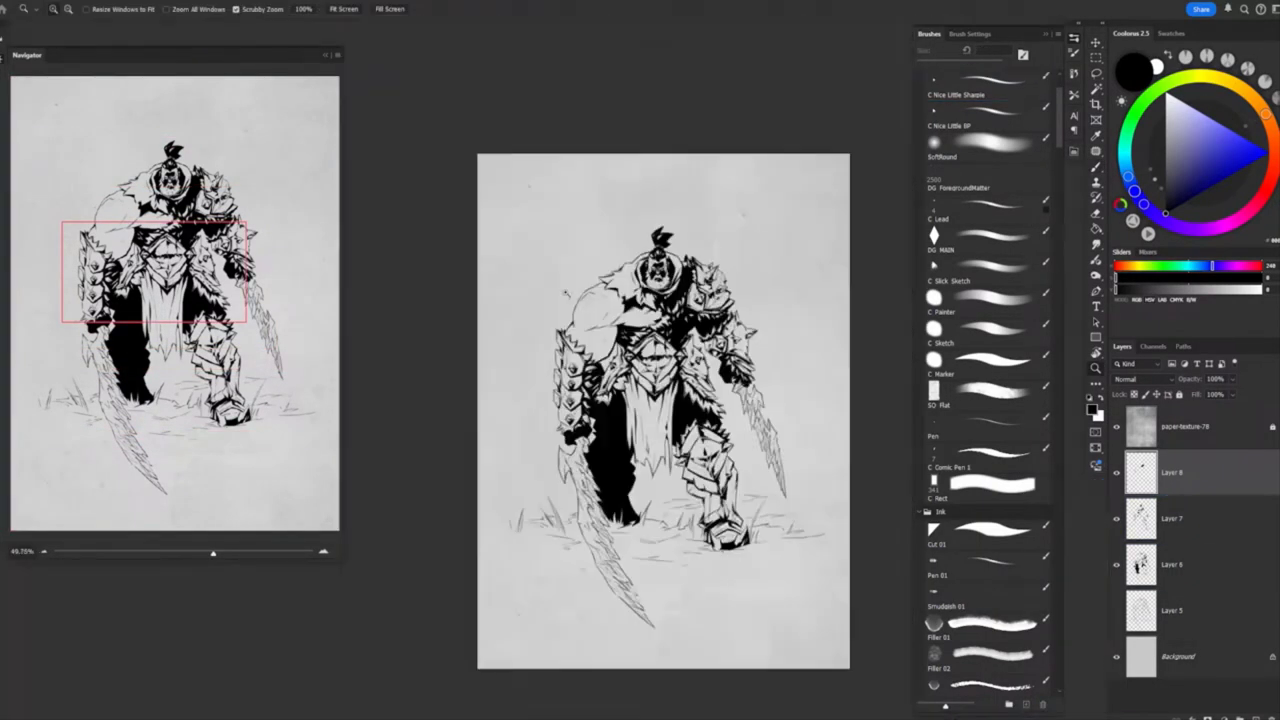
# Merge the three ink layers, Layers 6 to 8, into a single layer
pyautogui.hotkey('alt', '[')
pyautogui.hotkey('alt', ']')
pyautogui.scroll(5, 604, 358)
pyautogui.press('b')
pyautogui.scroll(-4, 604, 358)
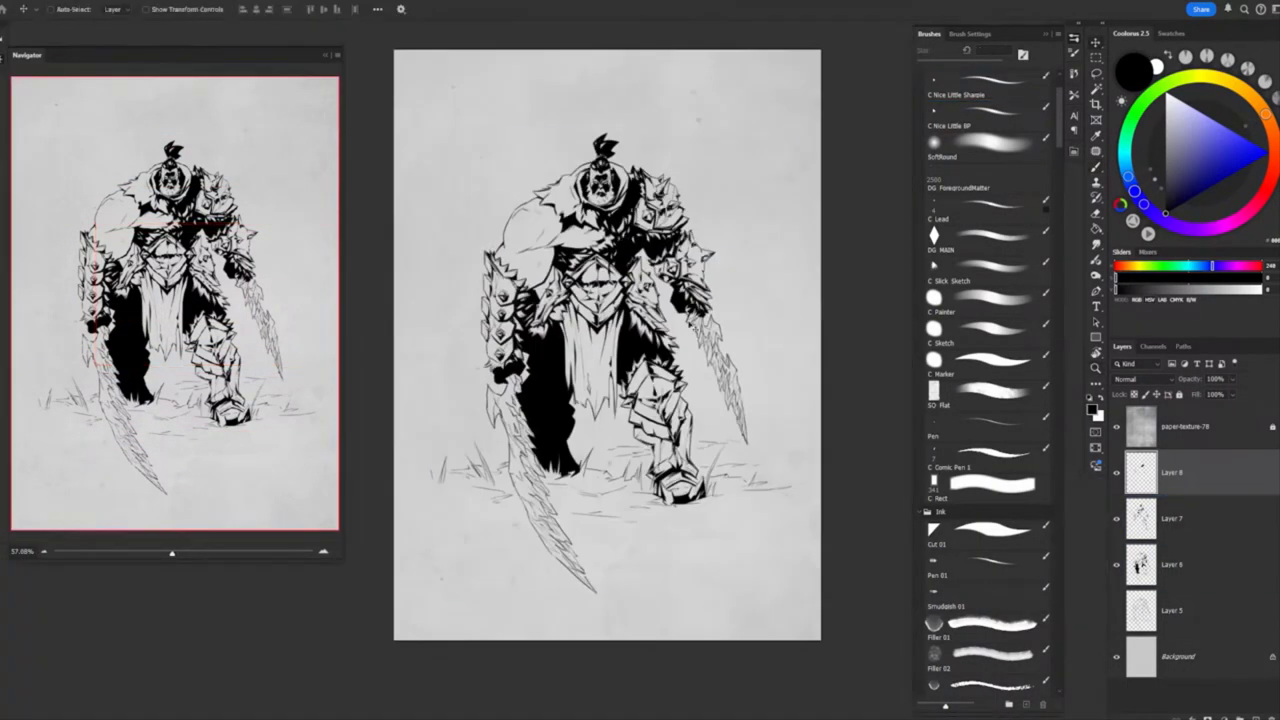
pyautogui.scroll(3, 604, 358)
pyautogui.scroll(-3, 604, 358)
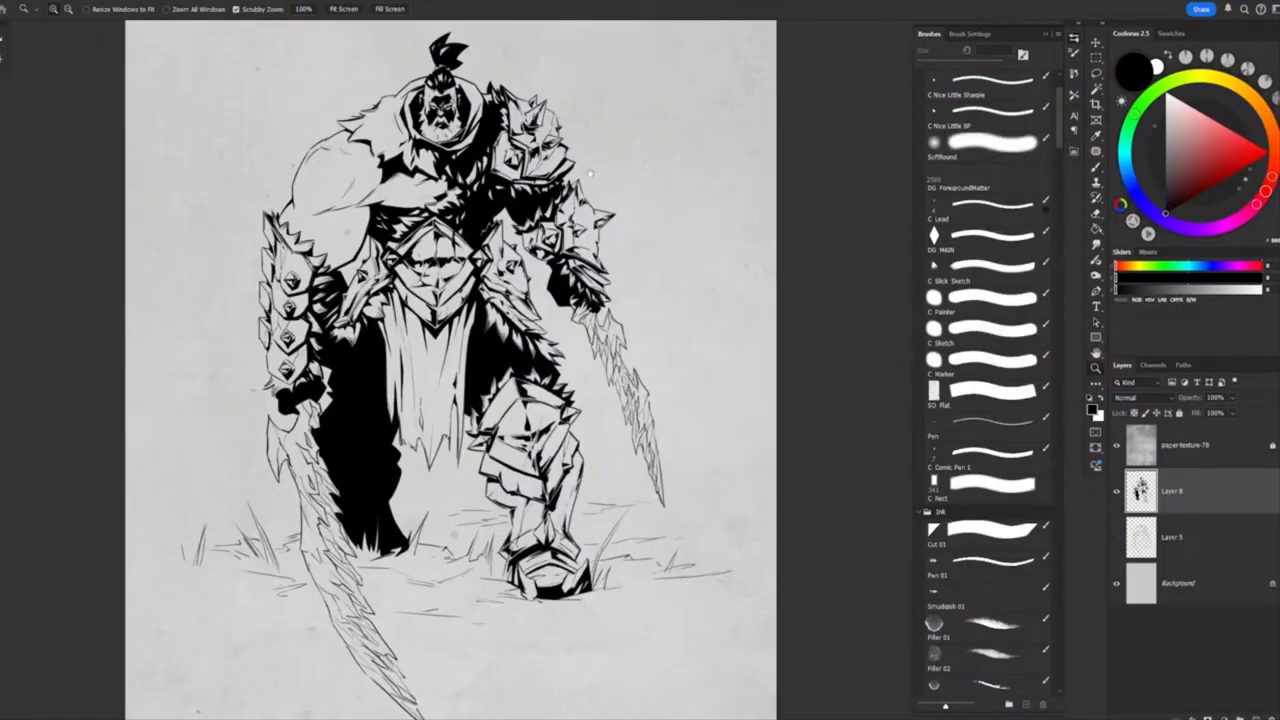
# Create a new layer above the merged ink layer
pyautogui.scroll(4, 577, 313)
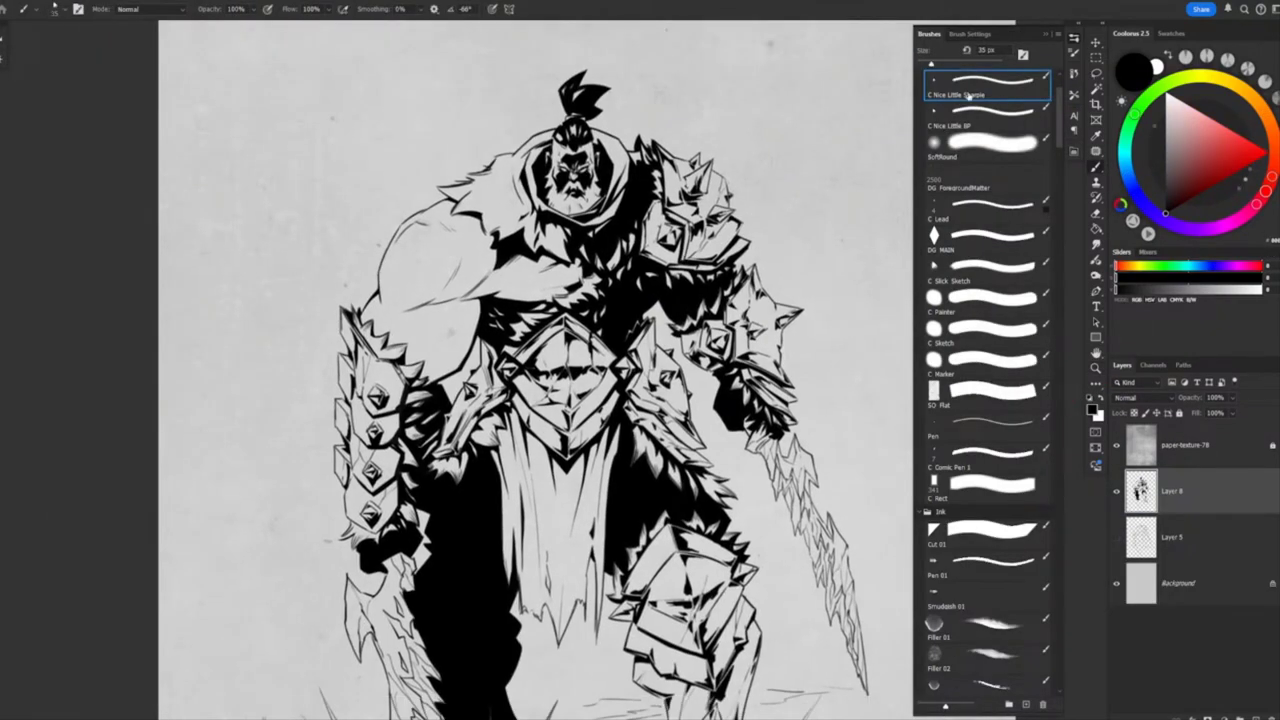
pyautogui.scroll(-1, 576, 313)
pyautogui.hotkey('ctrl', 'shift', 'alt', 'n')
pyautogui.press('[')
pyautogui.scroll(1, 664, 227)
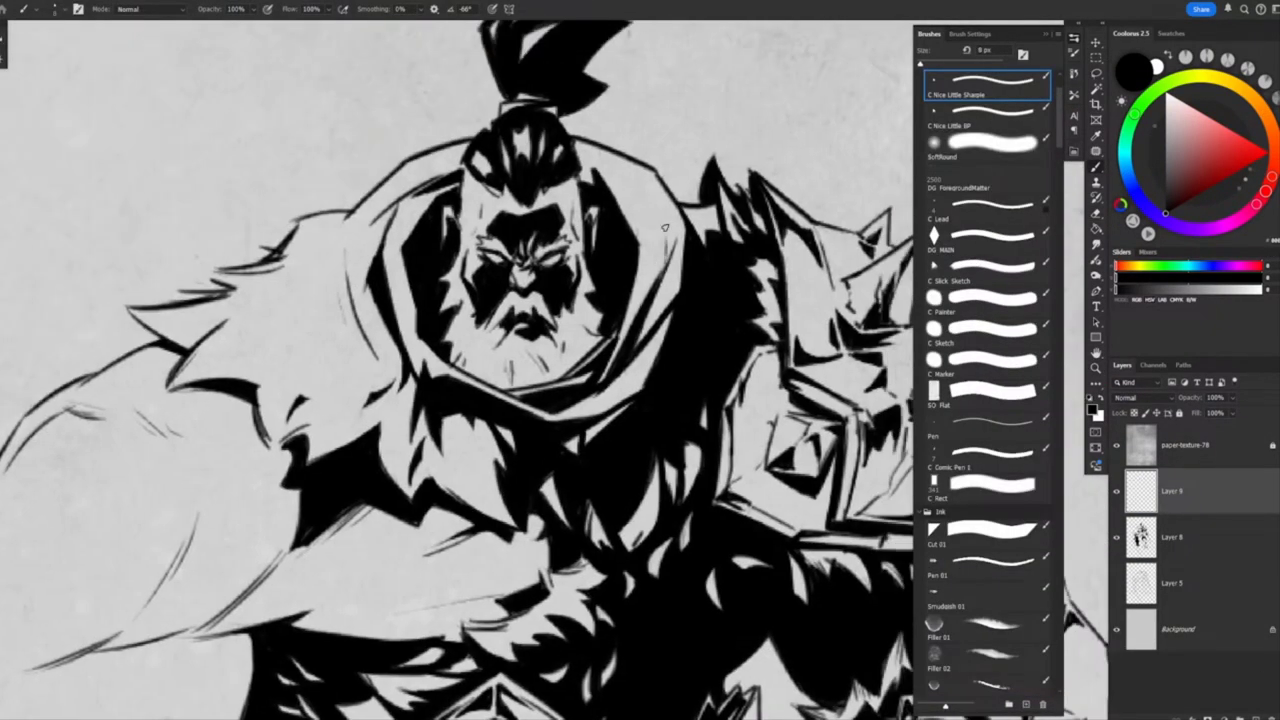
pyautogui.scroll(-3, 648, 300)
pyautogui.moveTo(590, 400)
pyautogui.mouseDown()
pyautogui.moveTo(570, 387)
pyautogui.moveTo(680, 385)
pyautogui.mouseUp()
pyautogui.moveTo(677, 295); pyautogui.dragTo(560, 295)
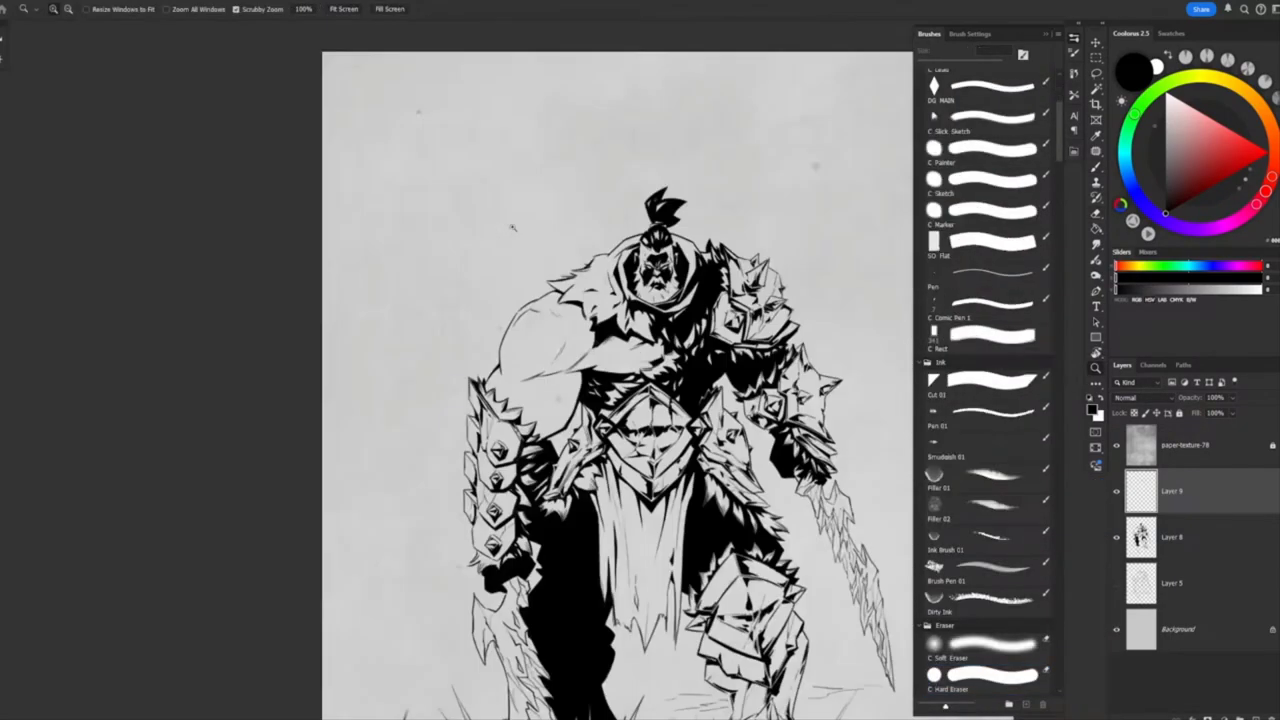
pyautogui.moveTo(450, 300)
pyautogui.mouseDown()
pyautogui.moveTo(505, 302)
pyautogui.moveTo(380, 300)
pyautogui.moveTo(513, 396)
pyautogui.moveTo(600, 250)
pyautogui.moveTo(640, 225)
pyautogui.mouseUp()
# Ink black shadows at the hilt and in the upper central facets of the shorter jagged sword with a 6–7 px brush
pyautogui.press('b')
pyautogui.press('[')
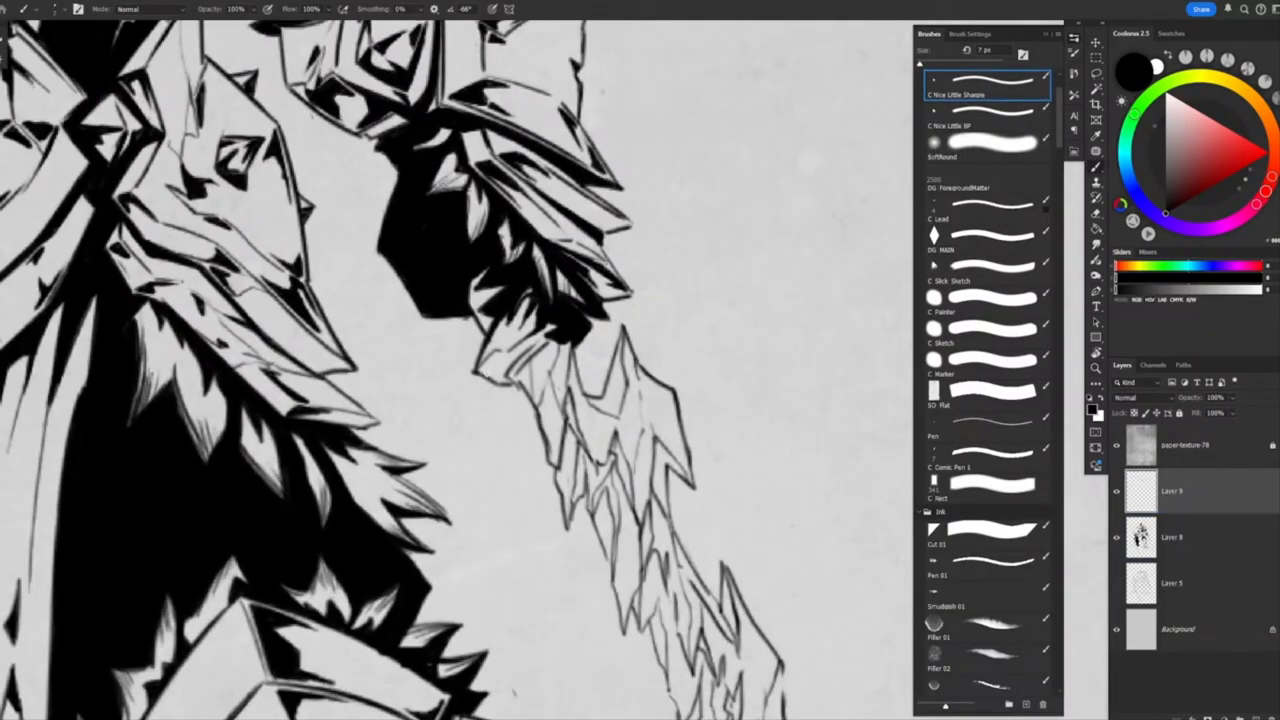
pyautogui.moveTo(558, 352); pyautogui.dragTo(548, 340)
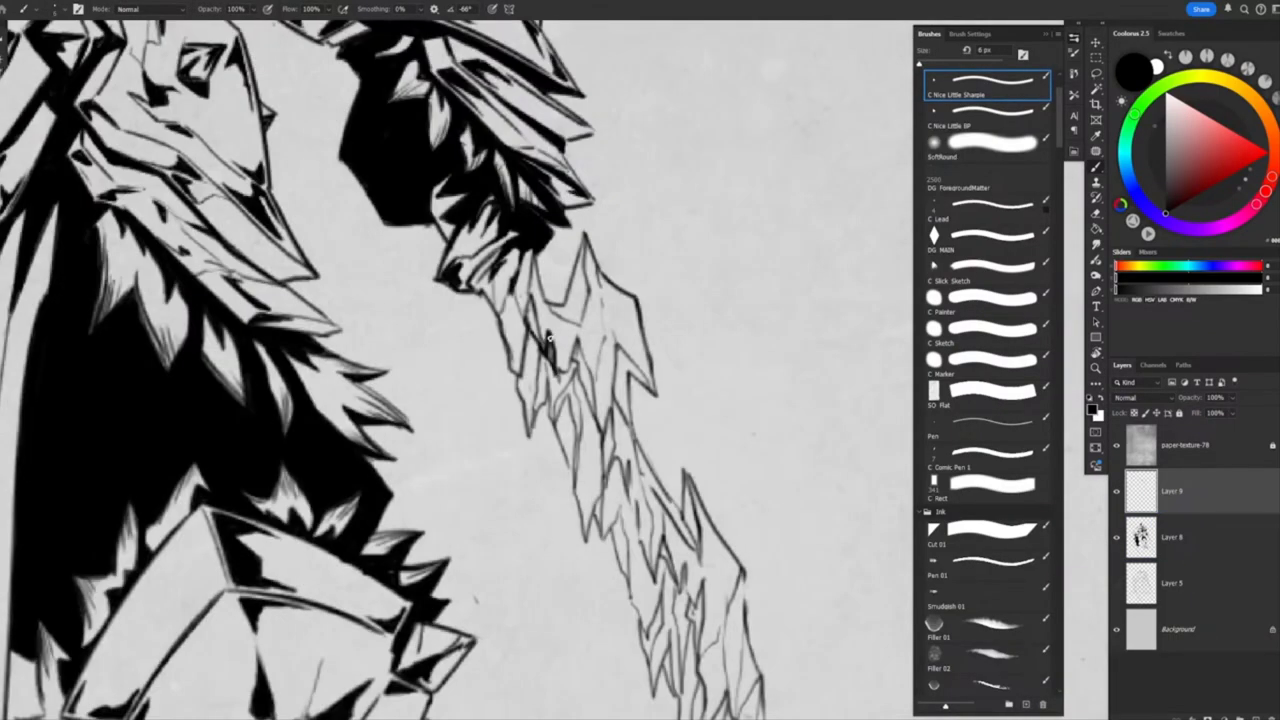
pyautogui.moveTo(588, 392); pyautogui.dragTo(493, 260)
pyautogui.press(']')
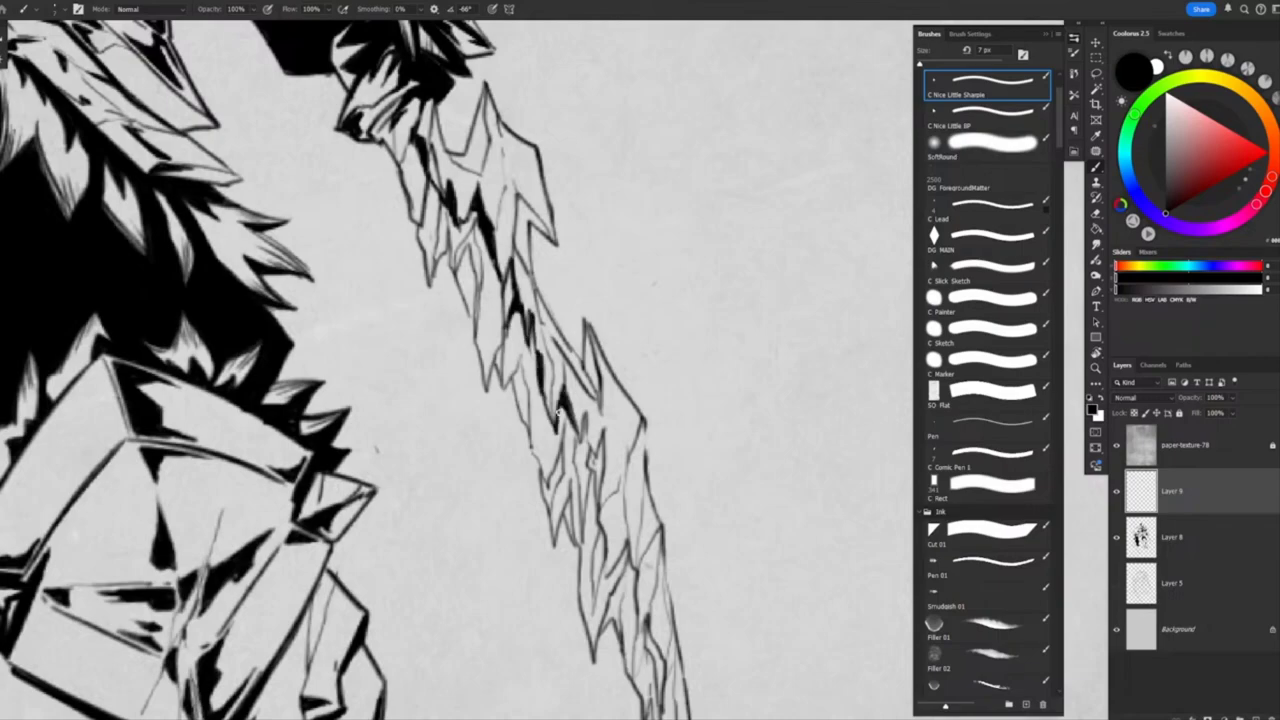
# Continue the solid black facet shadows down the middle of the shorter sword's blade toward its lower third
pyautogui.moveTo(558, 410); pyautogui.dragTo(550, 398)
pyautogui.press('[')
pyautogui.moveTo(610, 335); pyautogui.dragTo(565, 408)
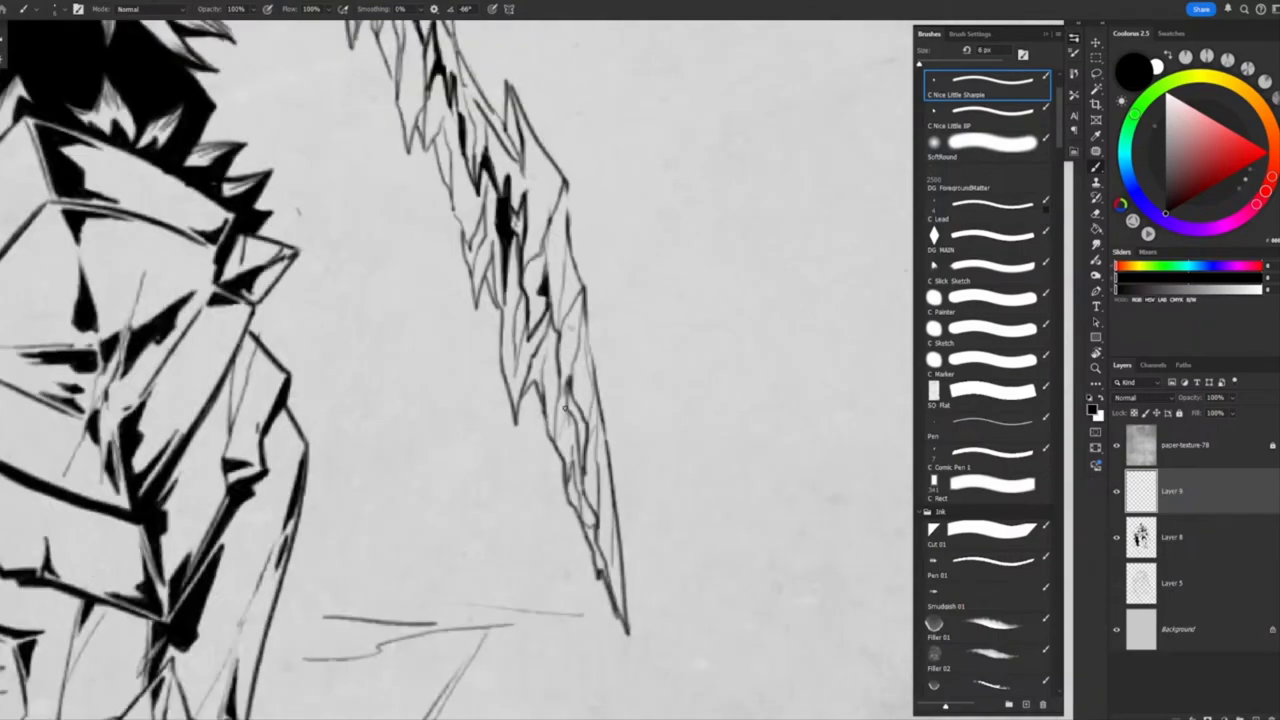
pyautogui.press(']')
pyautogui.moveTo(545, 355)
pyautogui.mouseDown()
pyautogui.moveTo(500, 360)
pyautogui.moveTo(522, 341)
pyautogui.moveTo(507, 332)
pyautogui.mouseUp()
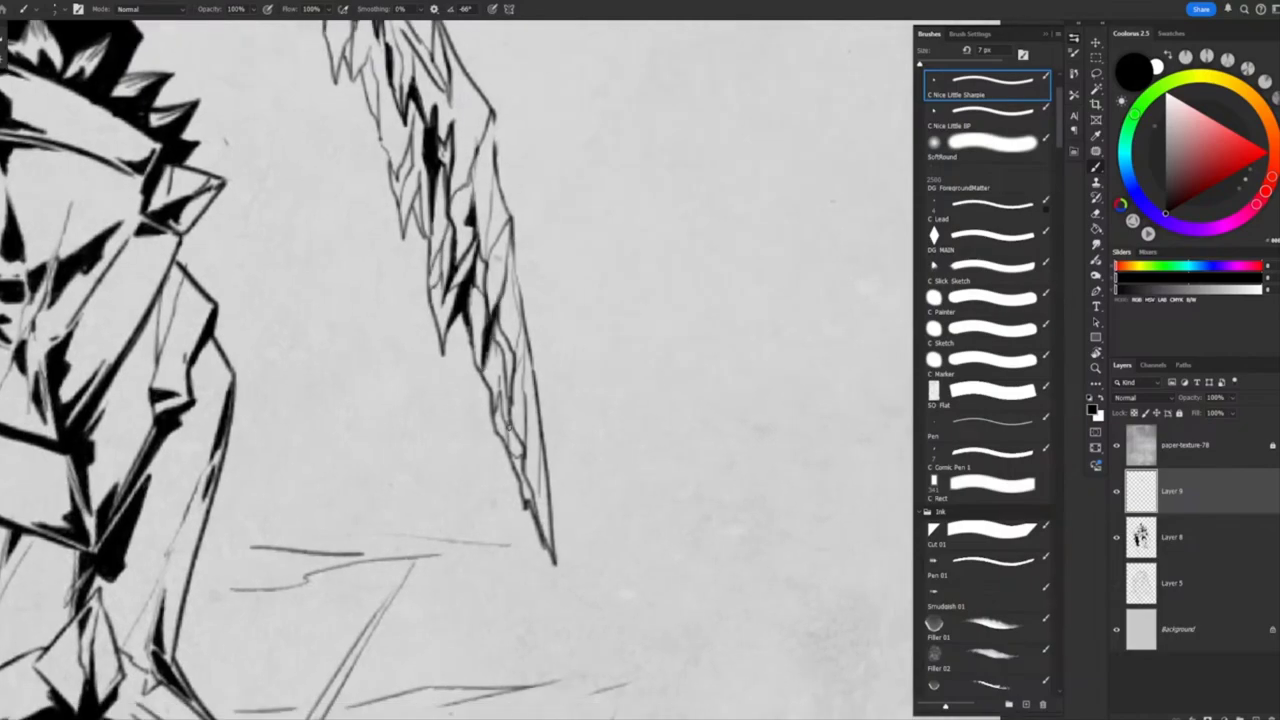
# Ink the shorter sword's tip and add black shadows up its outer edge to the mid-blade spike
pyautogui.moveTo(523, 490); pyautogui.dragTo(568, 615)
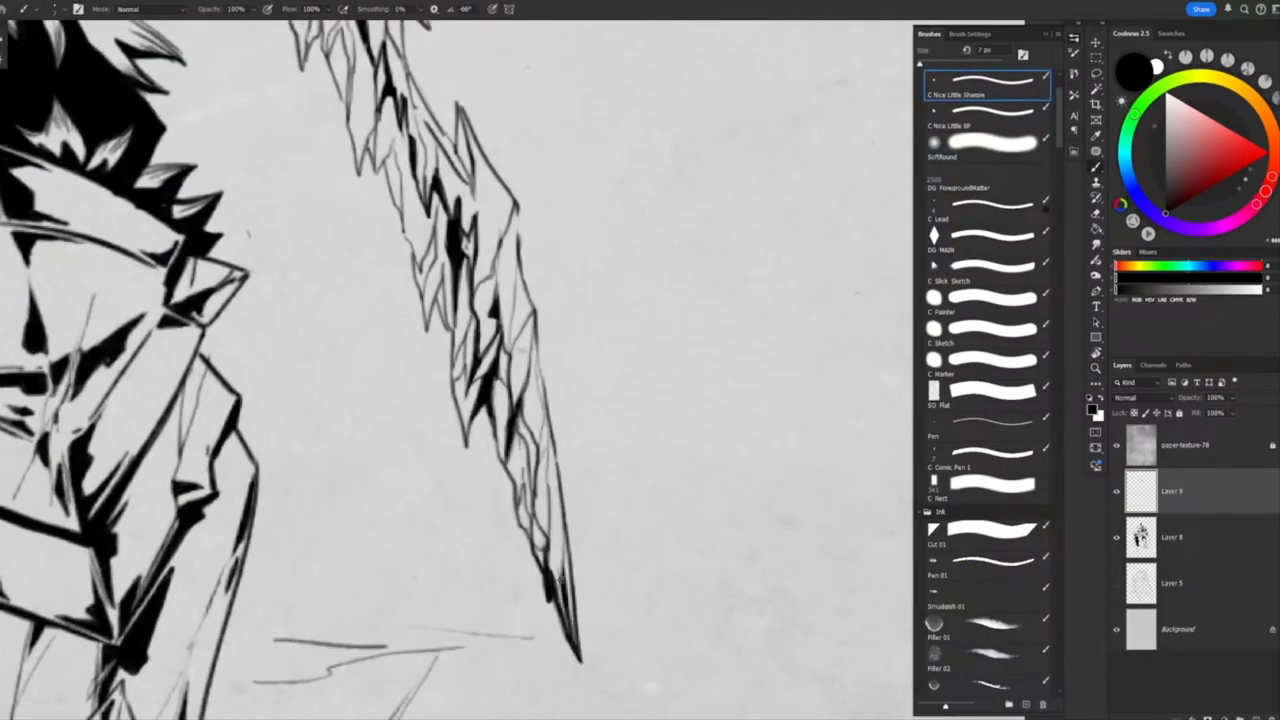
pyautogui.moveTo(549, 486); pyautogui.dragTo(561, 496)
pyautogui.moveTo(547, 395); pyautogui.dragTo(572, 418)
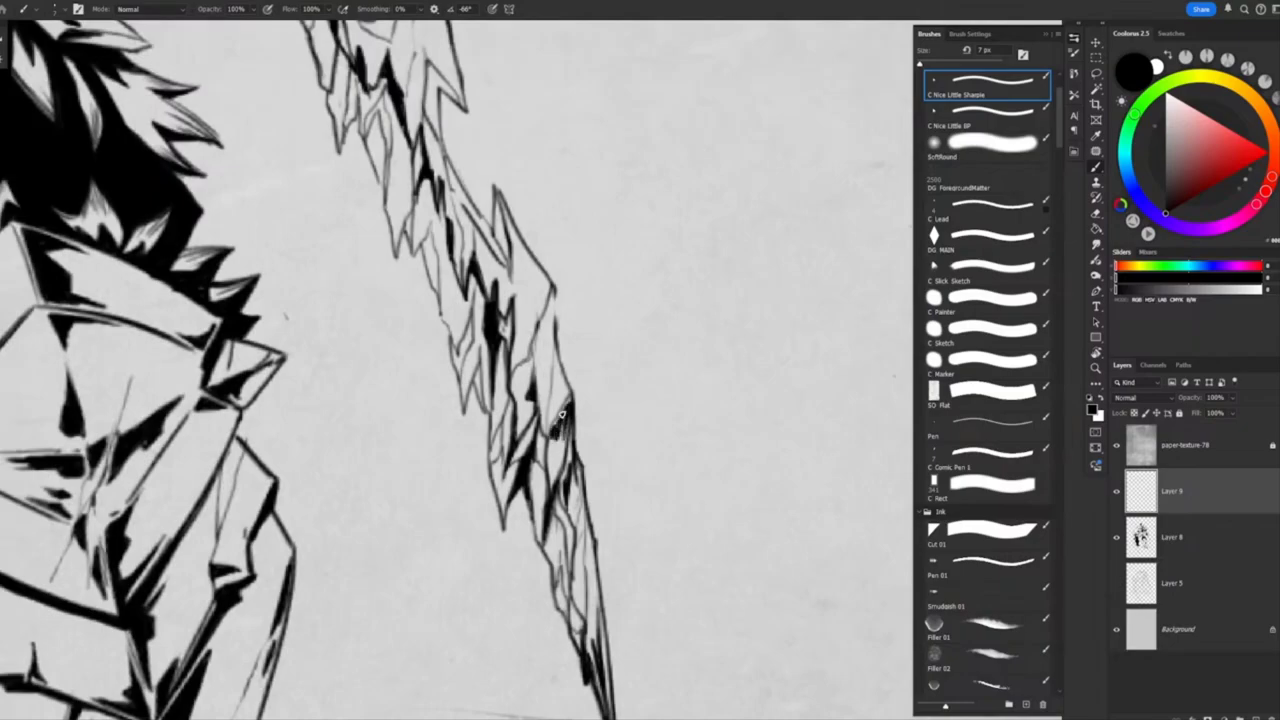
pyautogui.moveTo(555, 297); pyautogui.dragTo(514, 305)
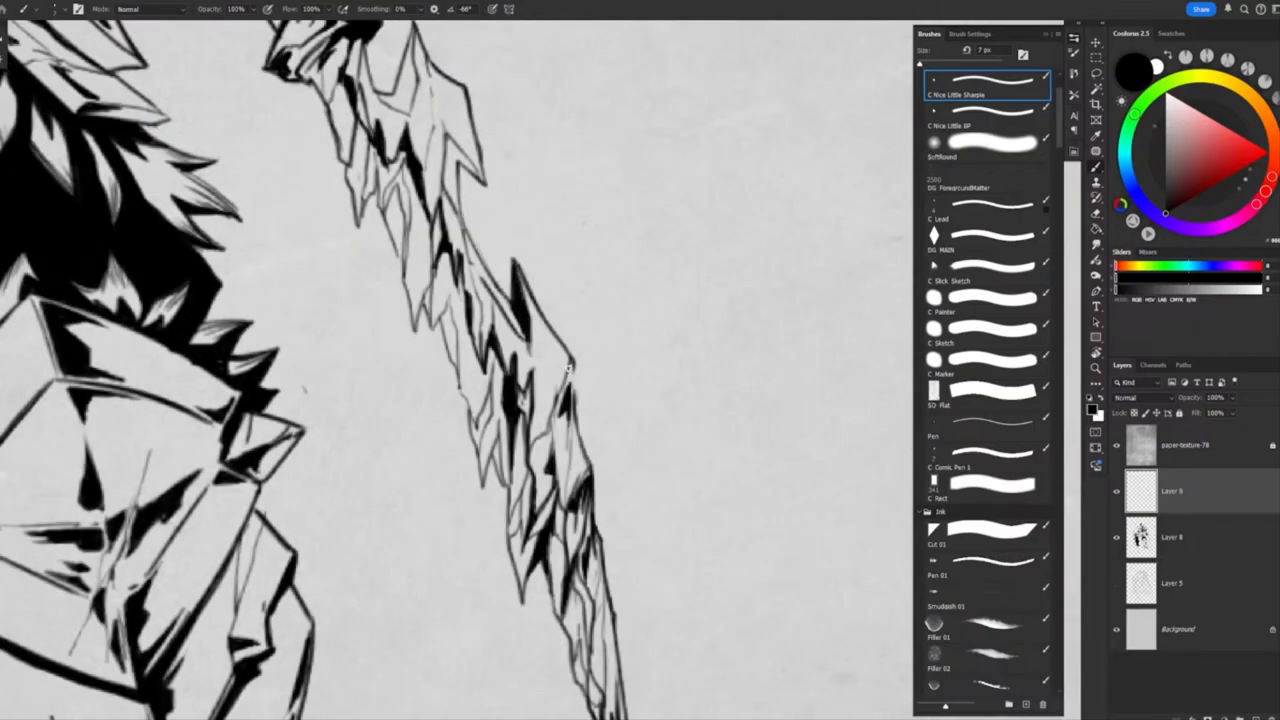
pyautogui.moveTo(568, 368); pyautogui.dragTo(540, 392)
pyautogui.scroll(-5, 566, 345)
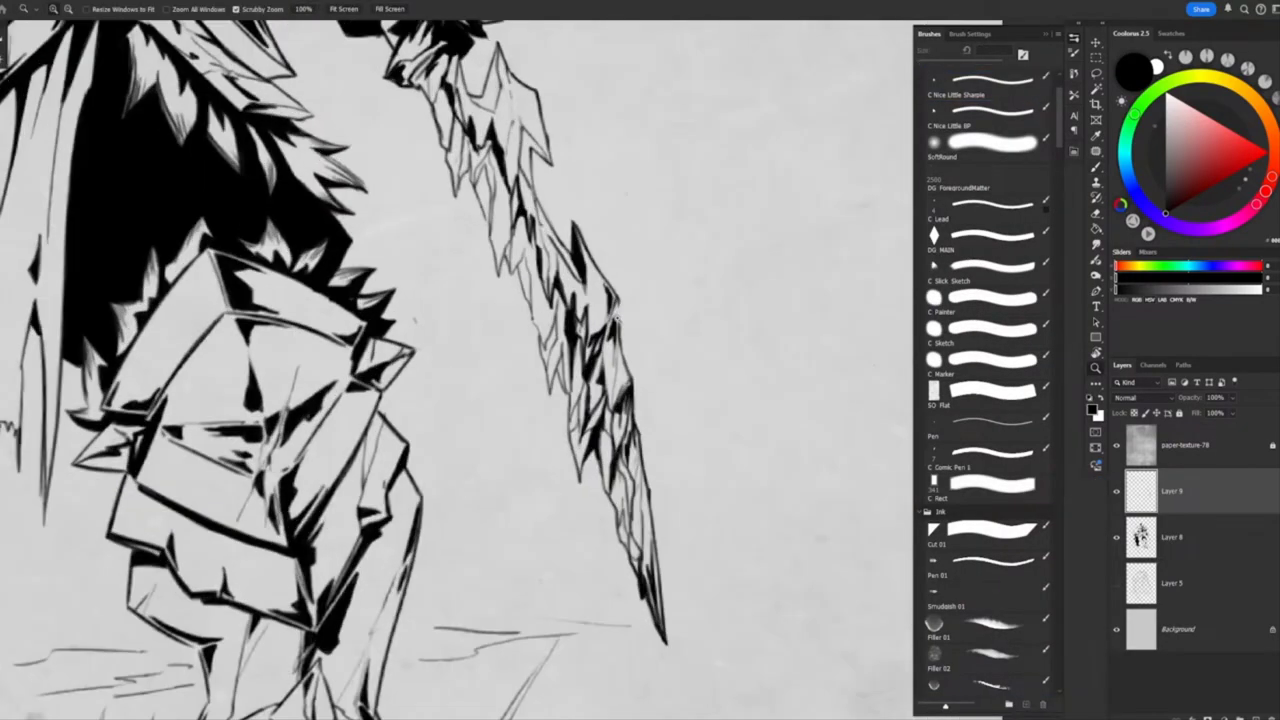
# Ink black shadows on the spikes and the notch of the shorter sword's upper blade near the hilt
pyautogui.scroll(5, 565, 372)
pyautogui.moveTo(563, 342)
pyautogui.mouseDown()
pyautogui.moveTo(508, 226)
pyautogui.moveTo(520, 188)
pyautogui.mouseUp()
pyautogui.moveTo(572, 292); pyautogui.dragTo(548, 228)
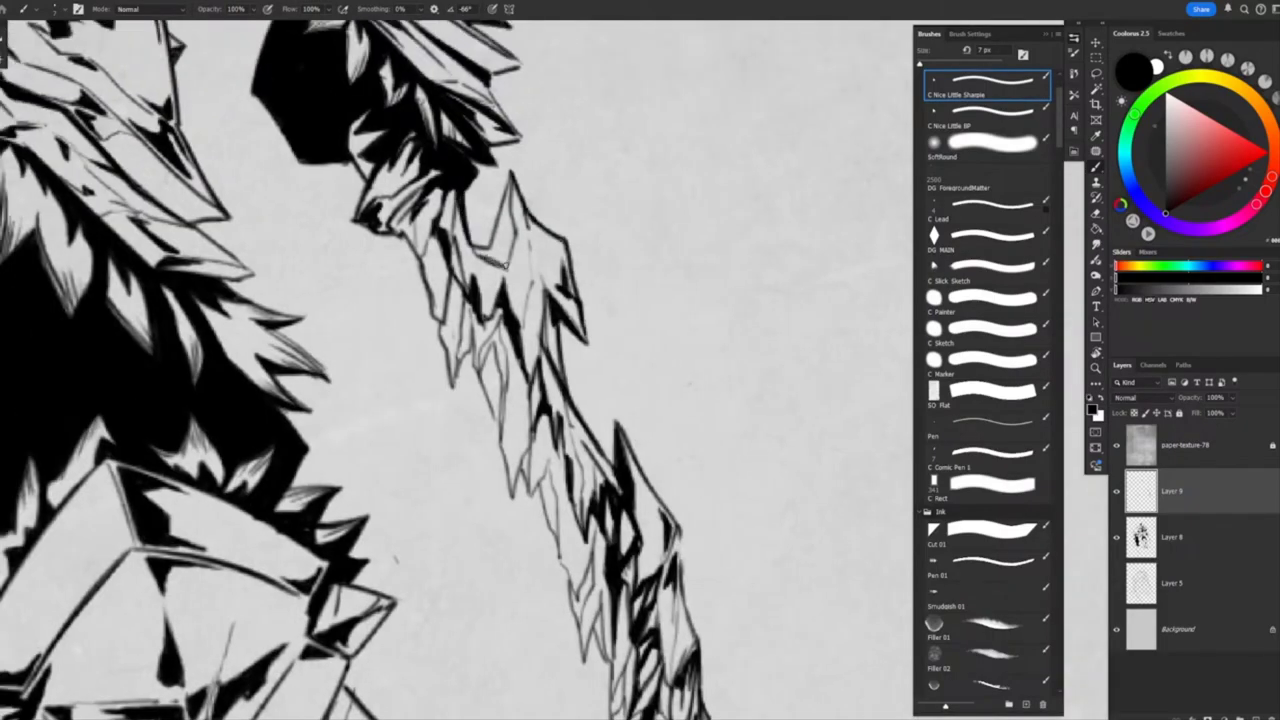
pyautogui.hscroll(-3, 505, 264)
pyautogui.hscroll(3, 529, 580)
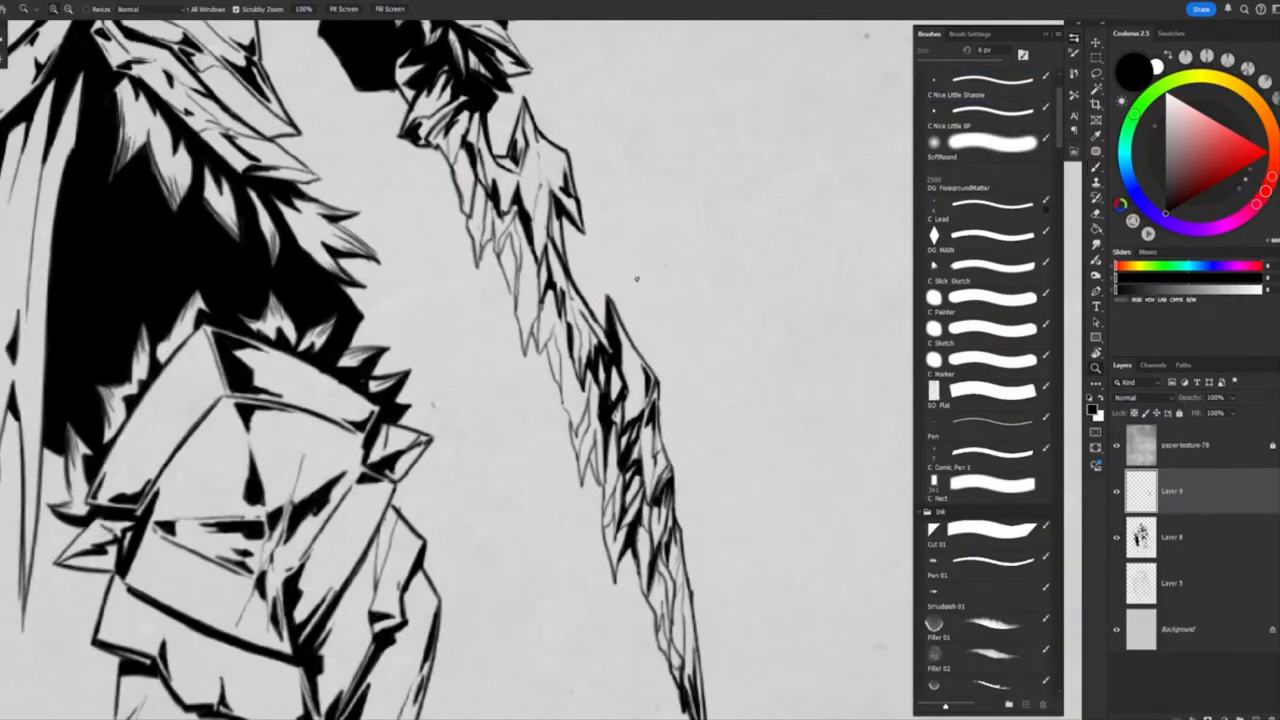
# Ink jagged, scale-like facets with black shadows along the inner edge of the shorter sword's upper half
pyautogui.scroll(-2, 558, 296)
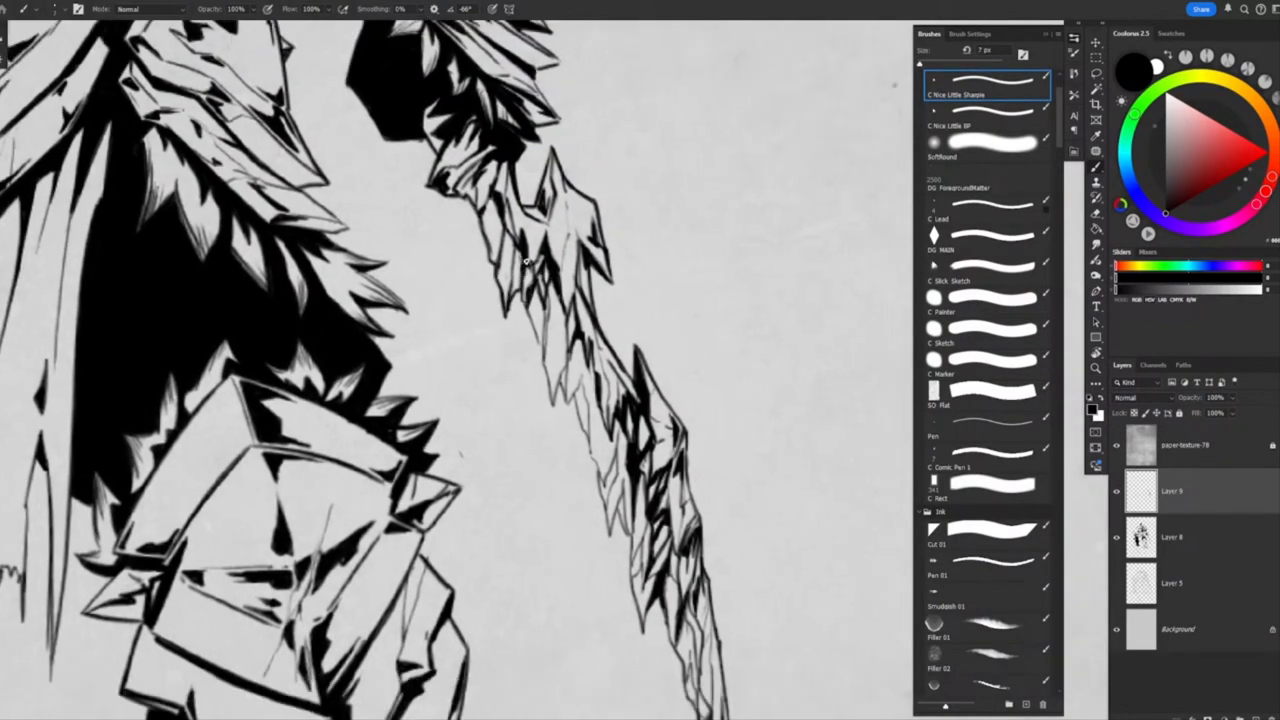
pyautogui.scroll(-3, 394, 370)
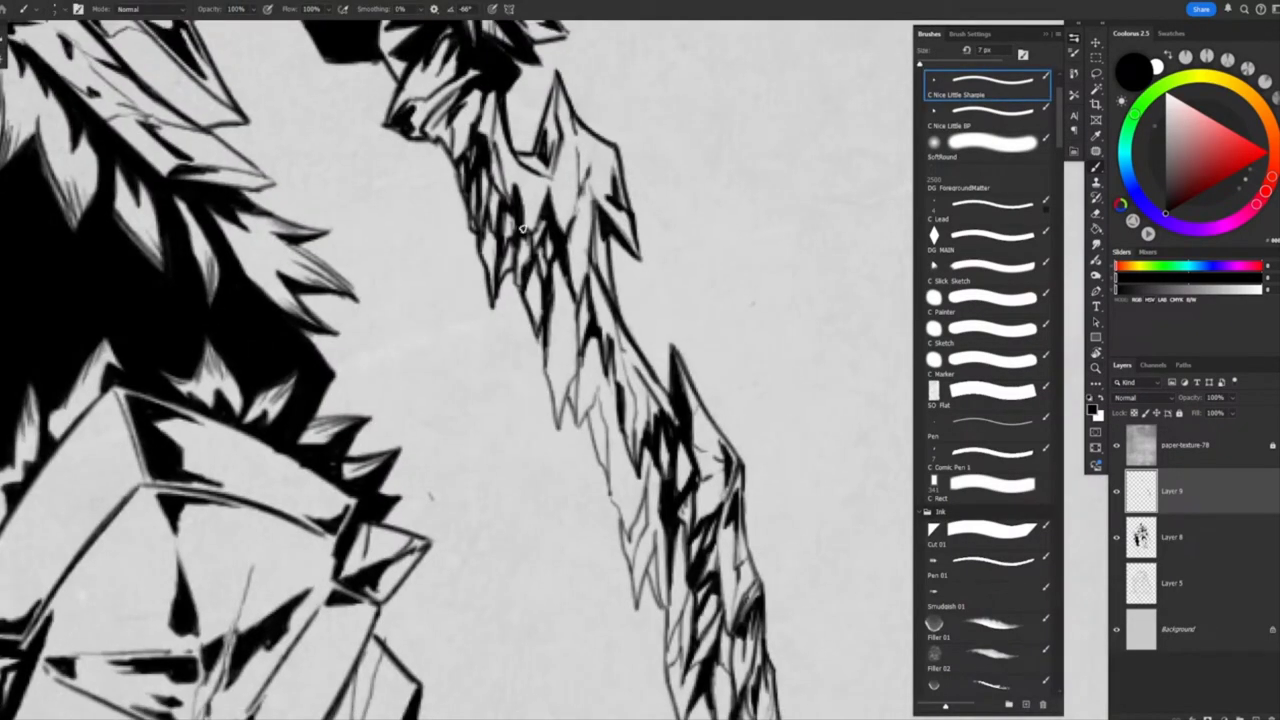
pyautogui.scroll(1, 450, 370)
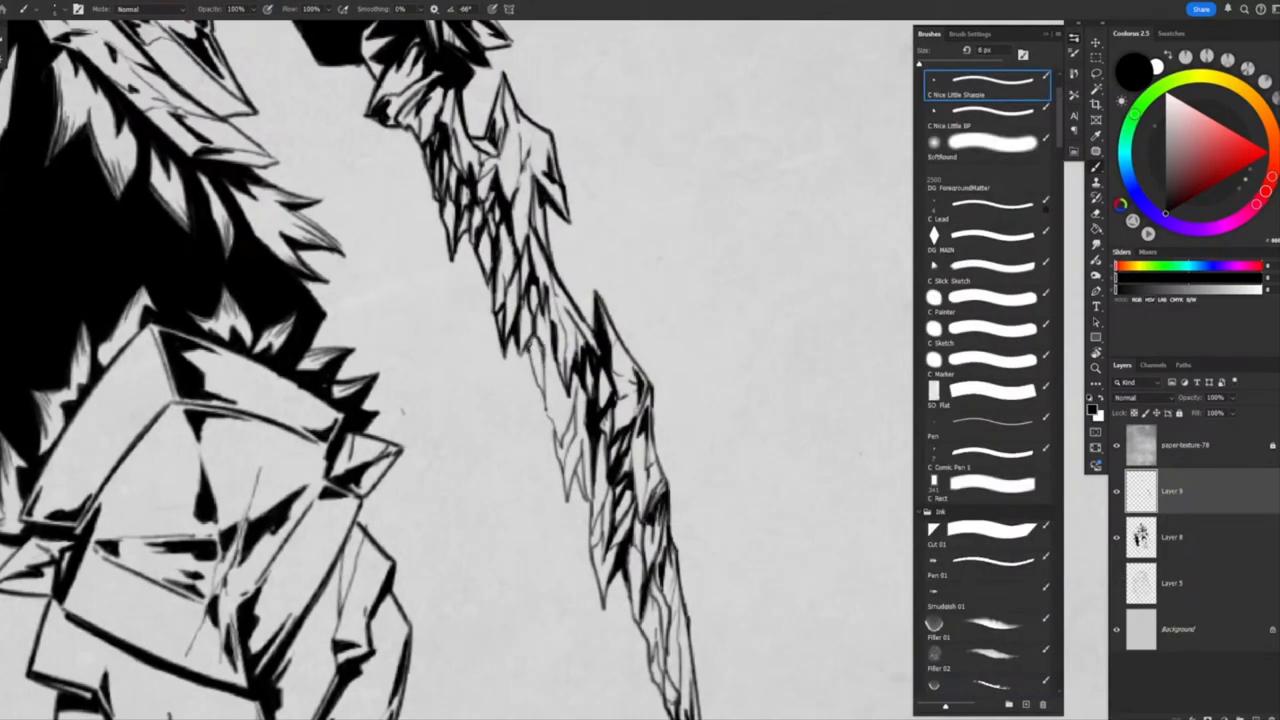
pyautogui.scroll(-1, 553, 400)
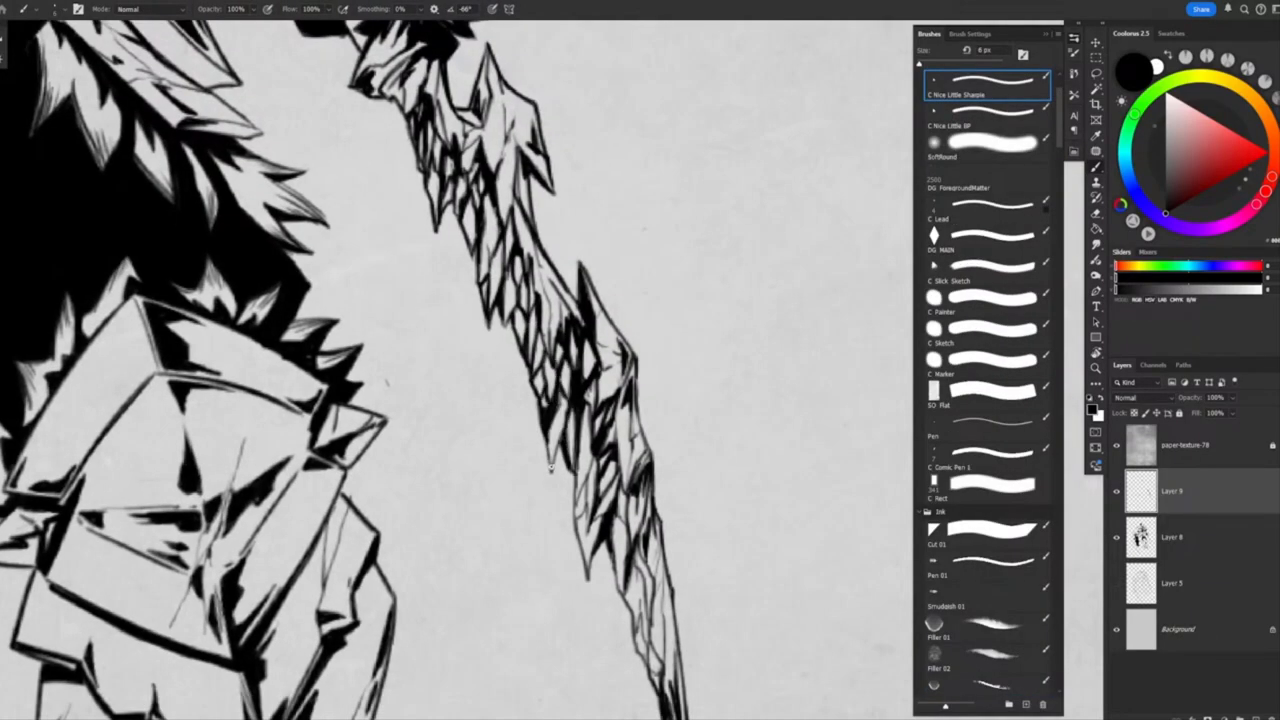
# Extend the jagged black facets along the inner edge to the shorter sword's tip, cleaning up a point with the Hard Eraser
pyautogui.moveTo(549, 467); pyautogui.dragTo(540, 481)
pyautogui.press('e')
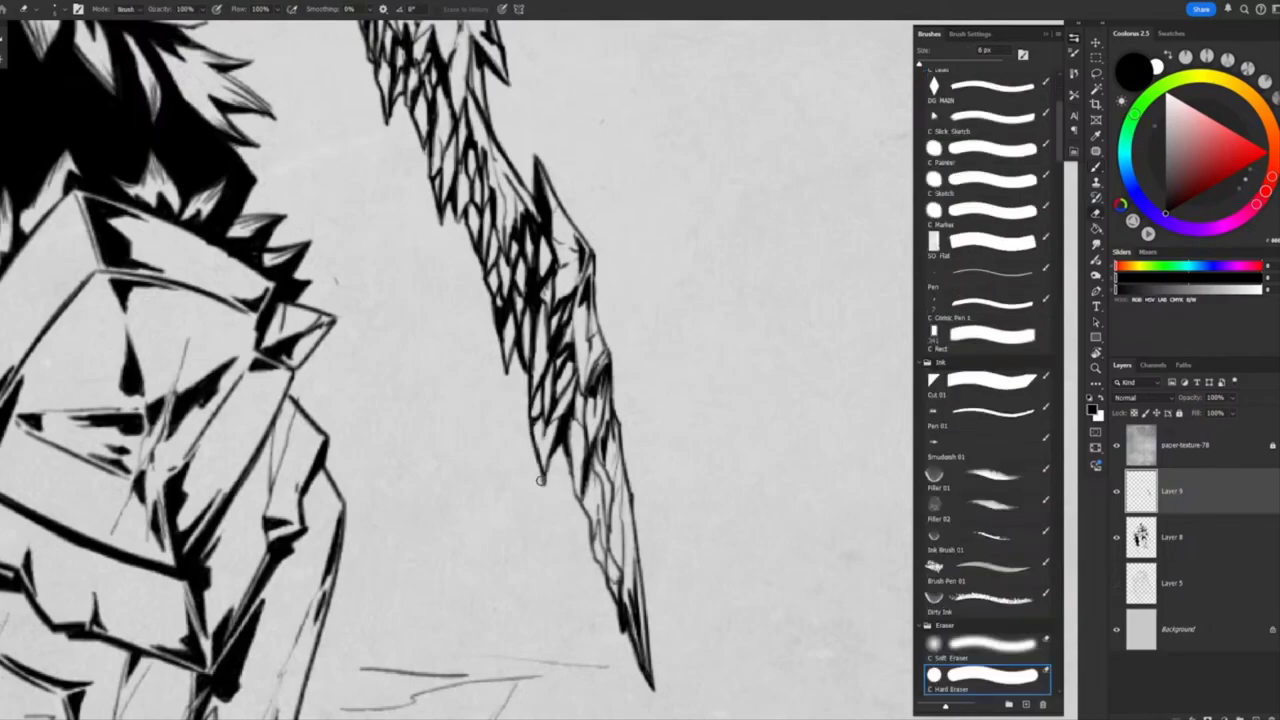
pyautogui.press('b')
pyautogui.scroll(-2, 556, 410)
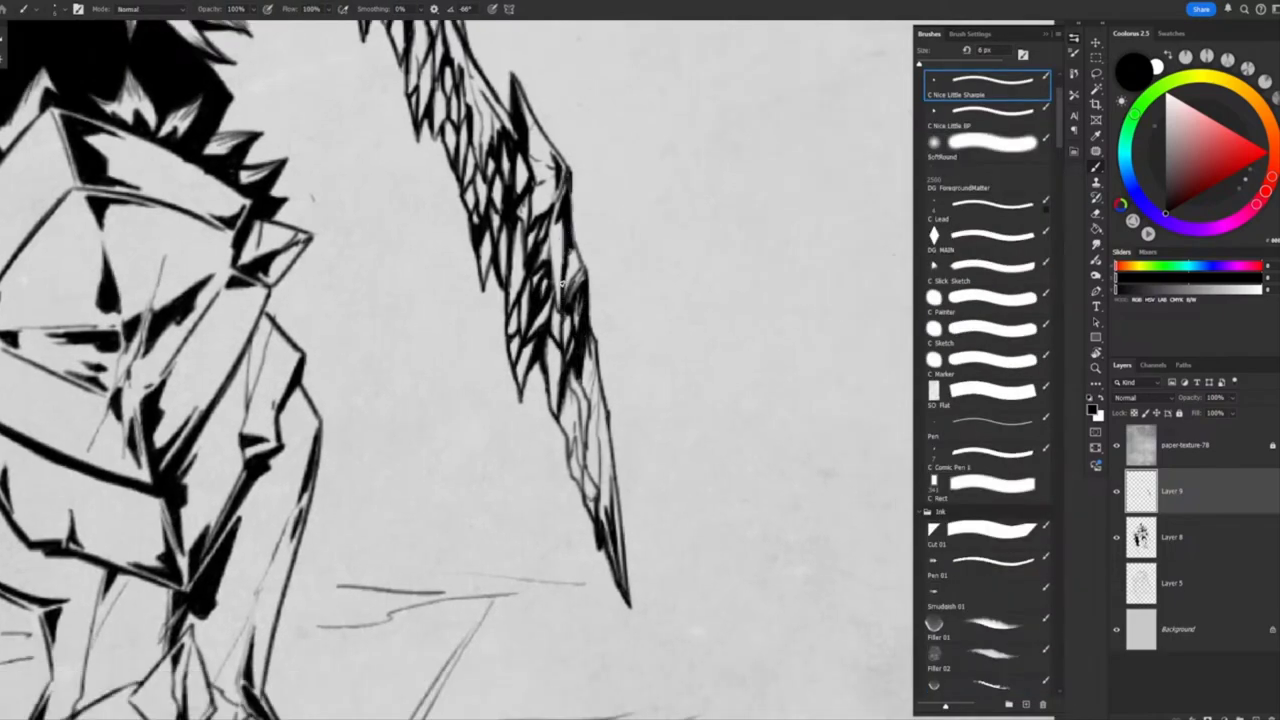
pyautogui.scroll(-2, 561, 379)
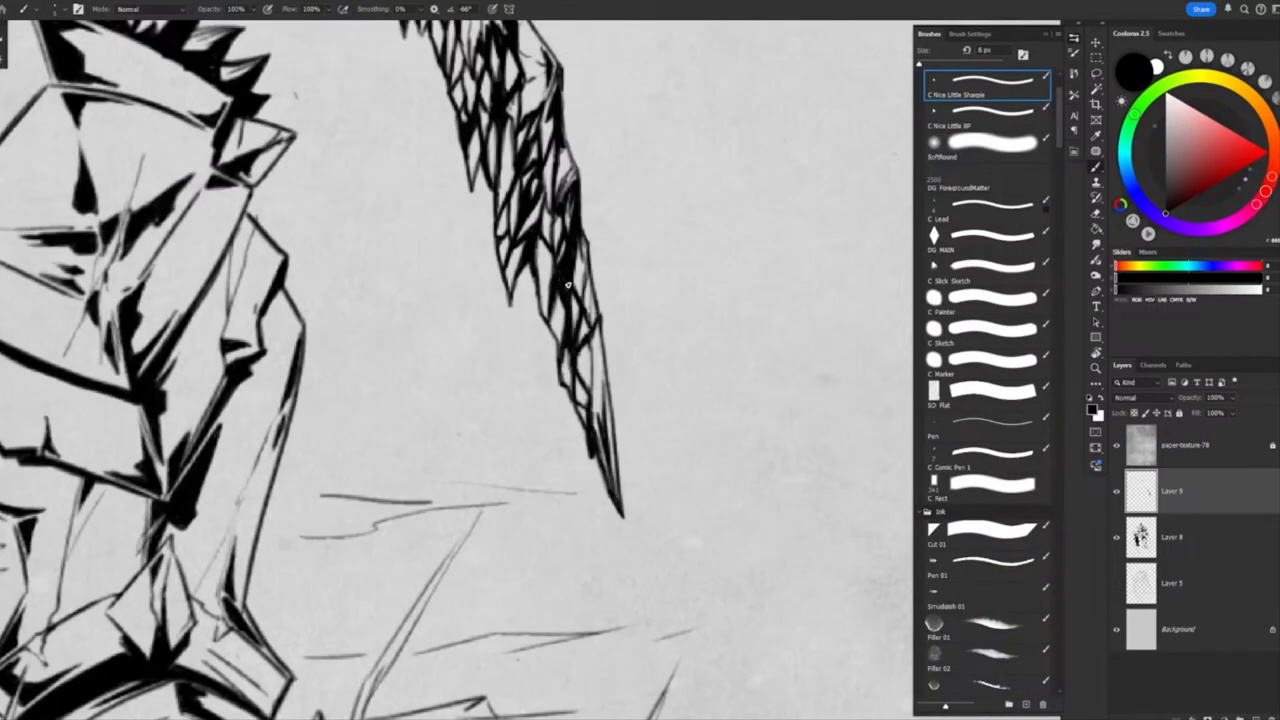
pyautogui.moveTo(585, 276); pyautogui.dragTo(500, 346)
pyautogui.scroll(-2, 500, 346)
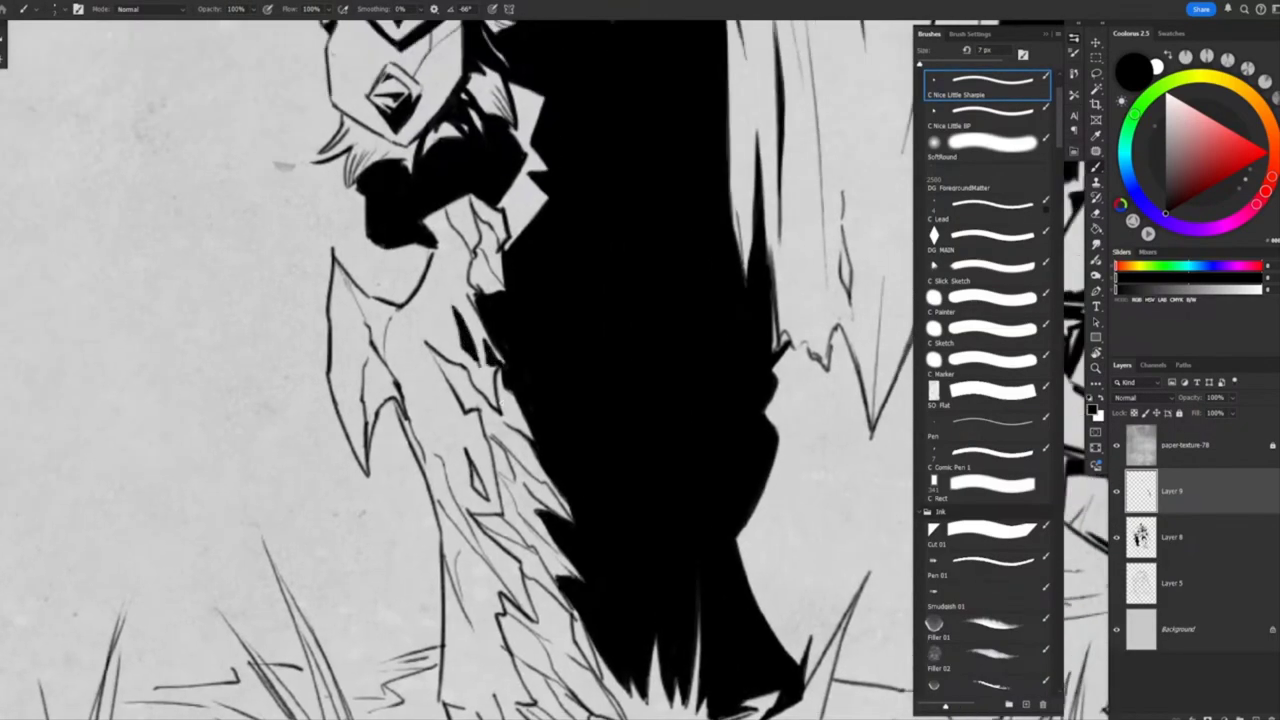
# Ink faceted details on the longer sword's narrow neck below the fist and black shadows on the hilt spike
pyautogui.scroll(1, 487, 325)
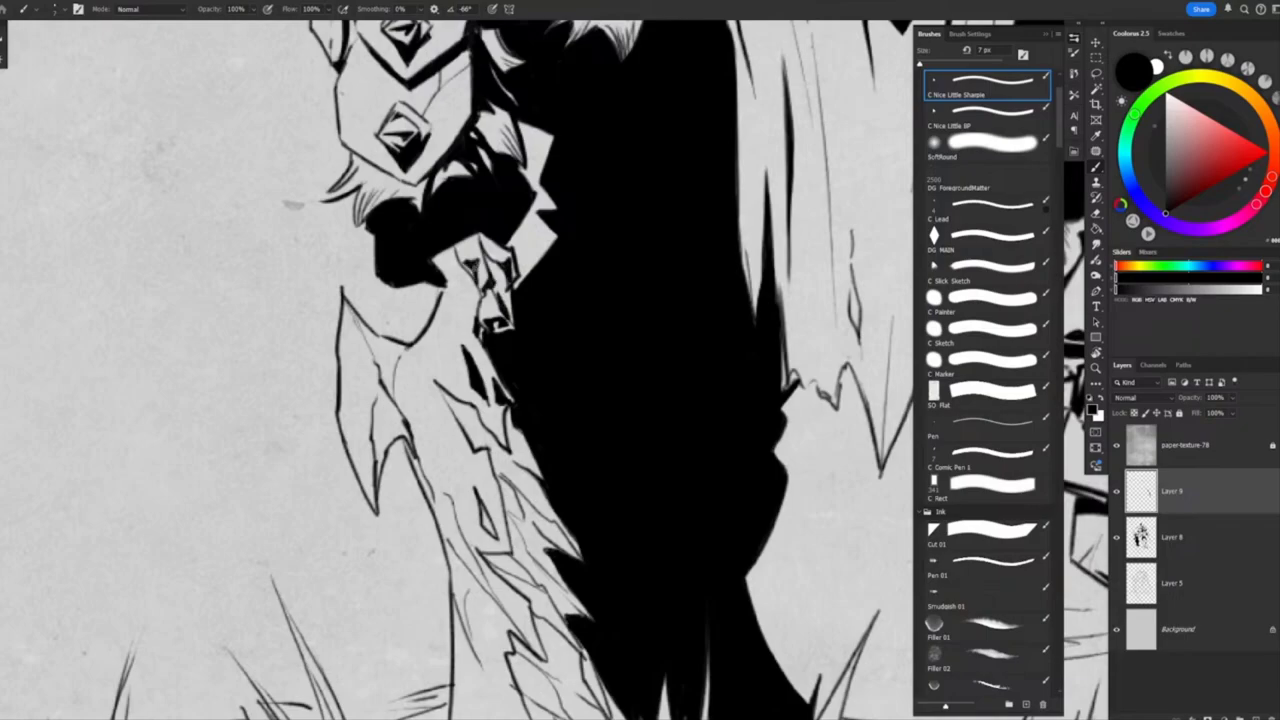
pyautogui.moveTo(488, 256); pyautogui.dragTo(533, 318)
pyautogui.scroll(-3, 456, 370)
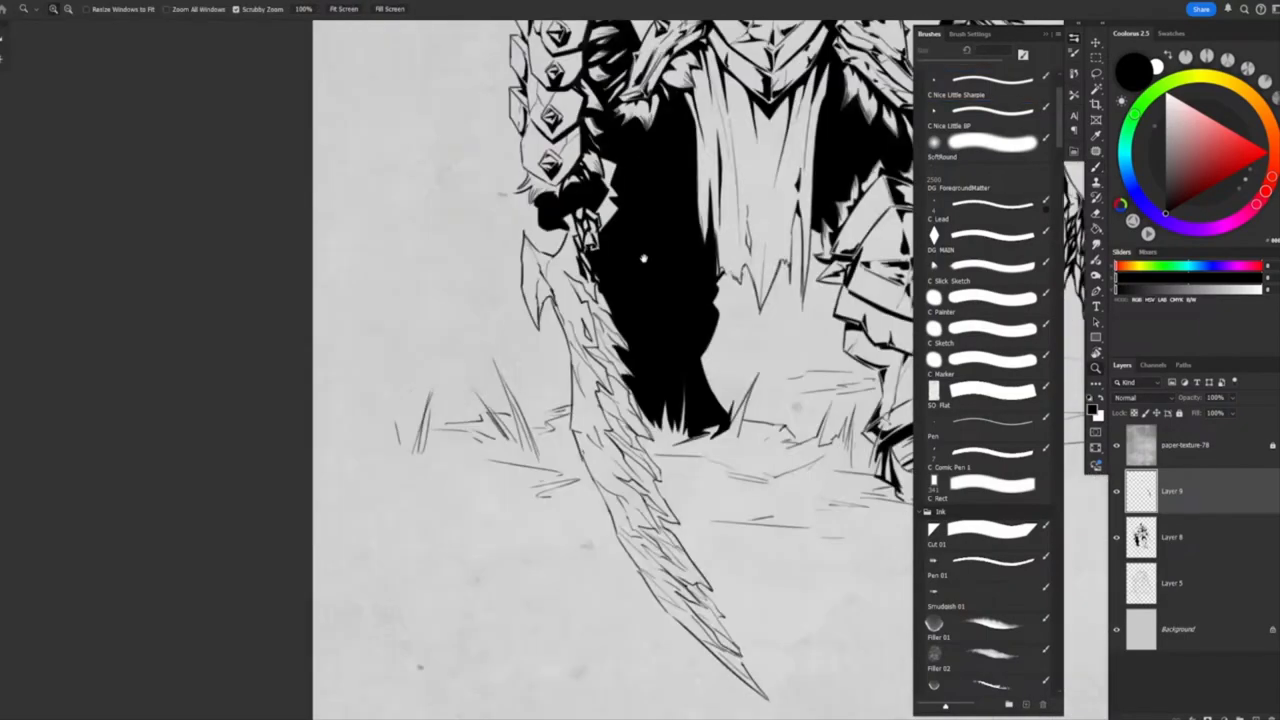
pyautogui.scroll(3, 456, 370)
pyautogui.scroll(-3, 536, 280)
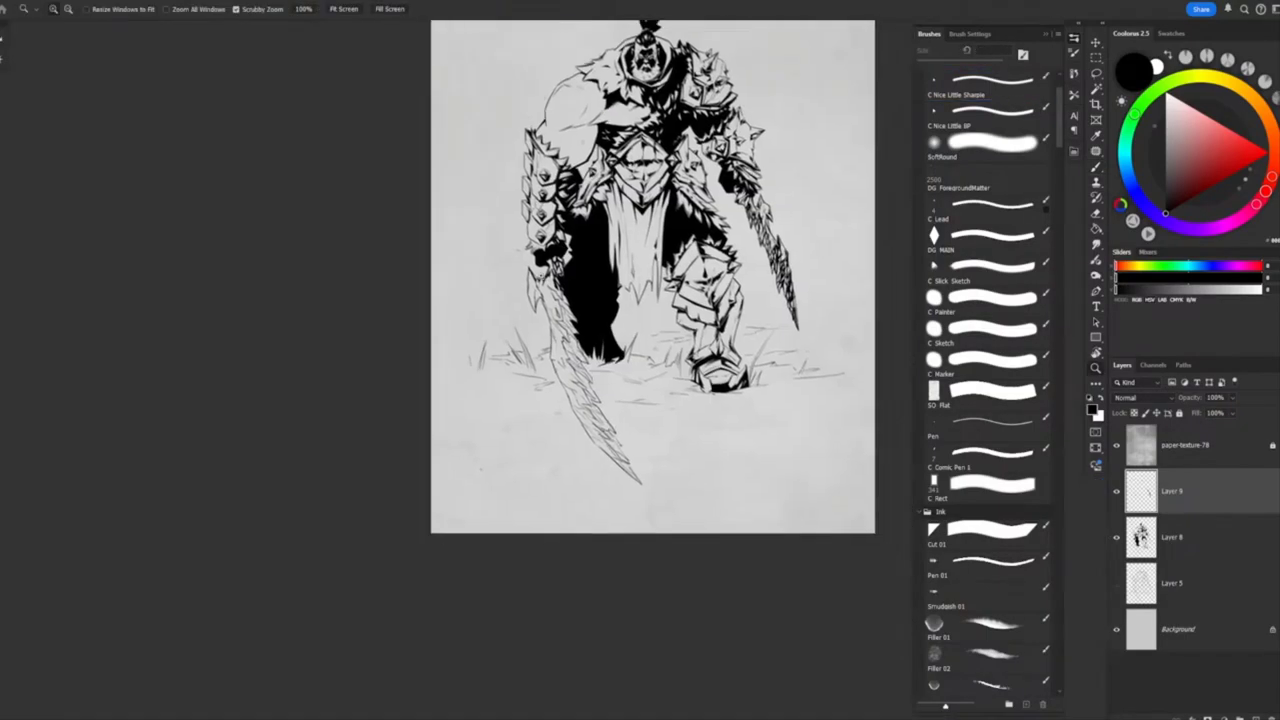
pyautogui.scroll(3, 533, 378)
pyautogui.moveTo(540, 370); pyautogui.dragTo(615, 283)
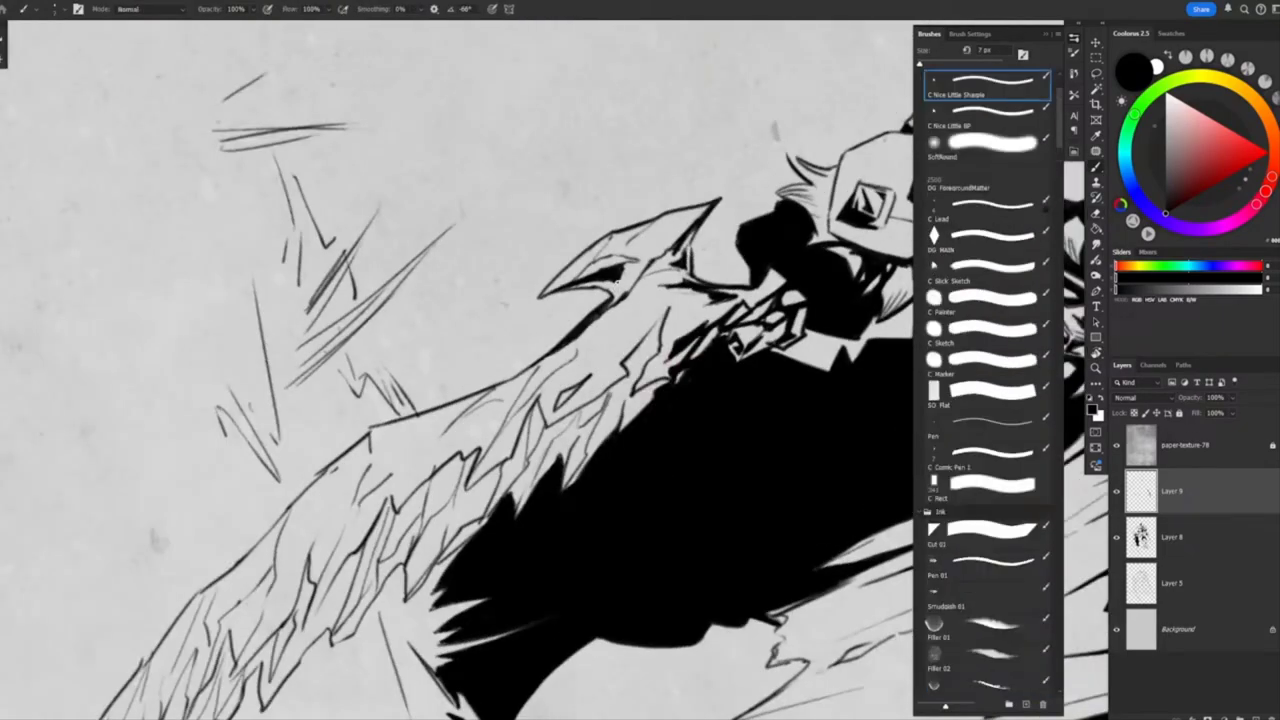
# Ink crack lines around the longer sword's hilt spike and jagged black facets along the upper blade's inner edge
pyautogui.scroll(-3, 650, 258)
pyautogui.scroll(3, 564, 340)
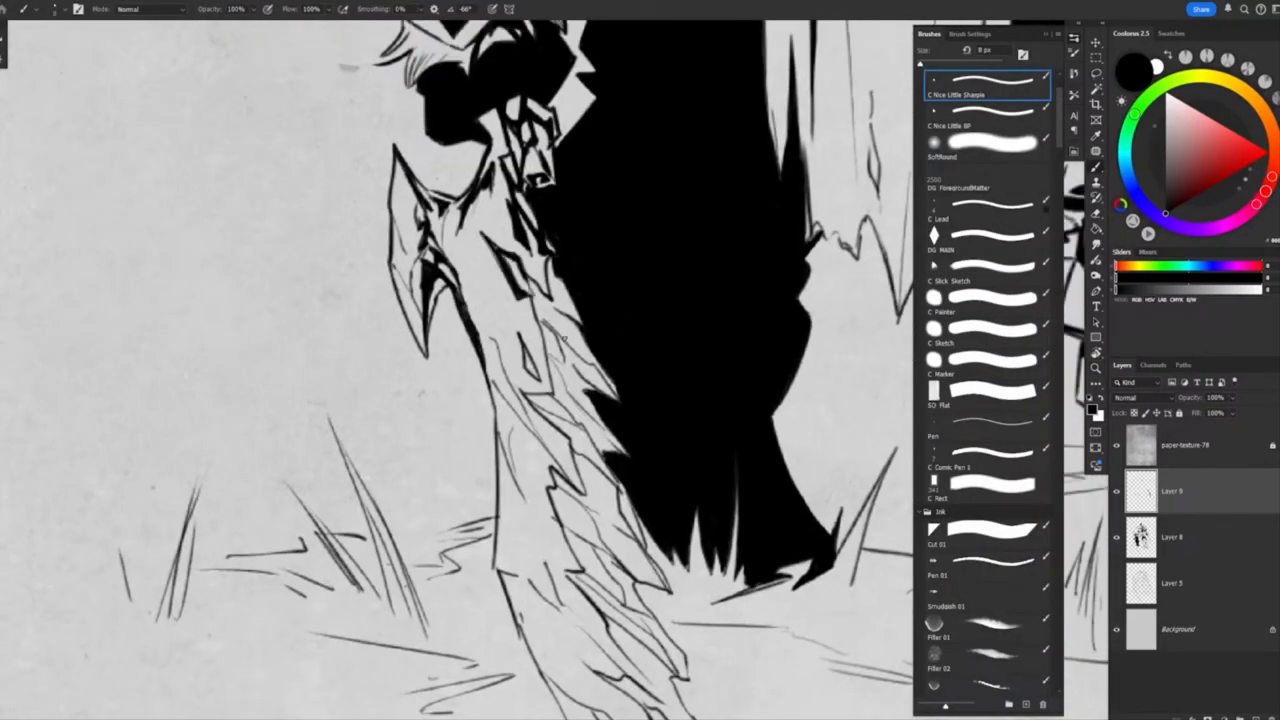
pyautogui.scroll(-2, 540, 324)
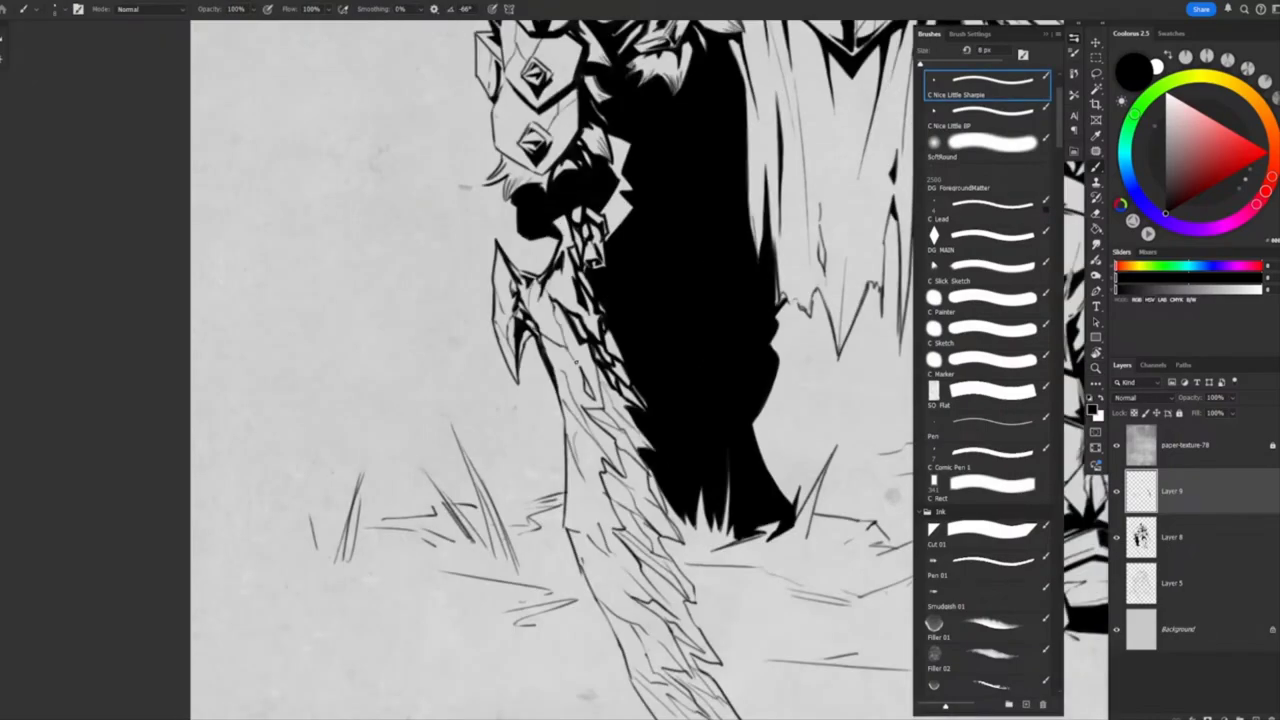
pyautogui.press('r')
pyautogui.moveTo(560, 300)
pyautogui.mouseDown()
pyautogui.moveTo(585, 275)
pyautogui.moveTo(690, 245)
pyautogui.moveTo(715, 255)
pyautogui.moveTo(667, 229)
pyautogui.moveTo(720, 245)
pyautogui.mouseUp()
pyautogui.press('b')
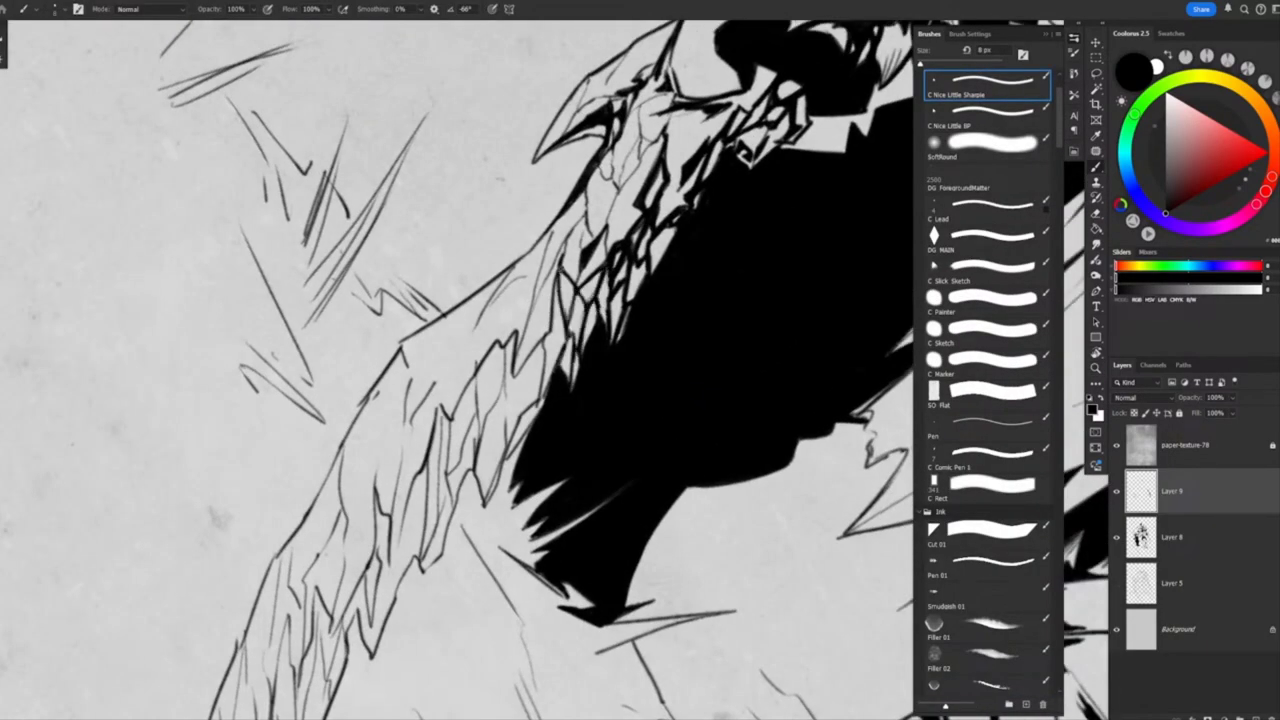
# Extend the jagged, shadowed facets down the longer sword's inner edge past the bend at mid-blade
pyautogui.press('h')
pyautogui.moveTo(544, 369); pyautogui.dragTo(600, 366)
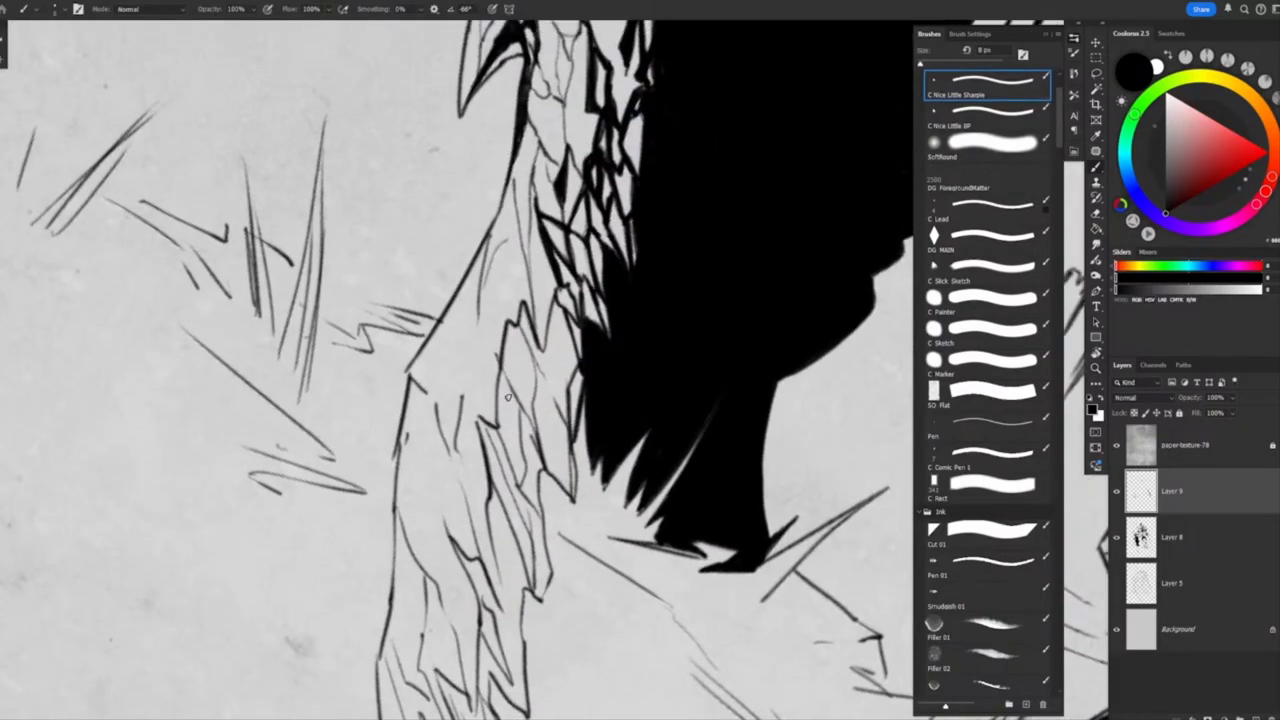
pyautogui.scroll(-1, 548, 298)
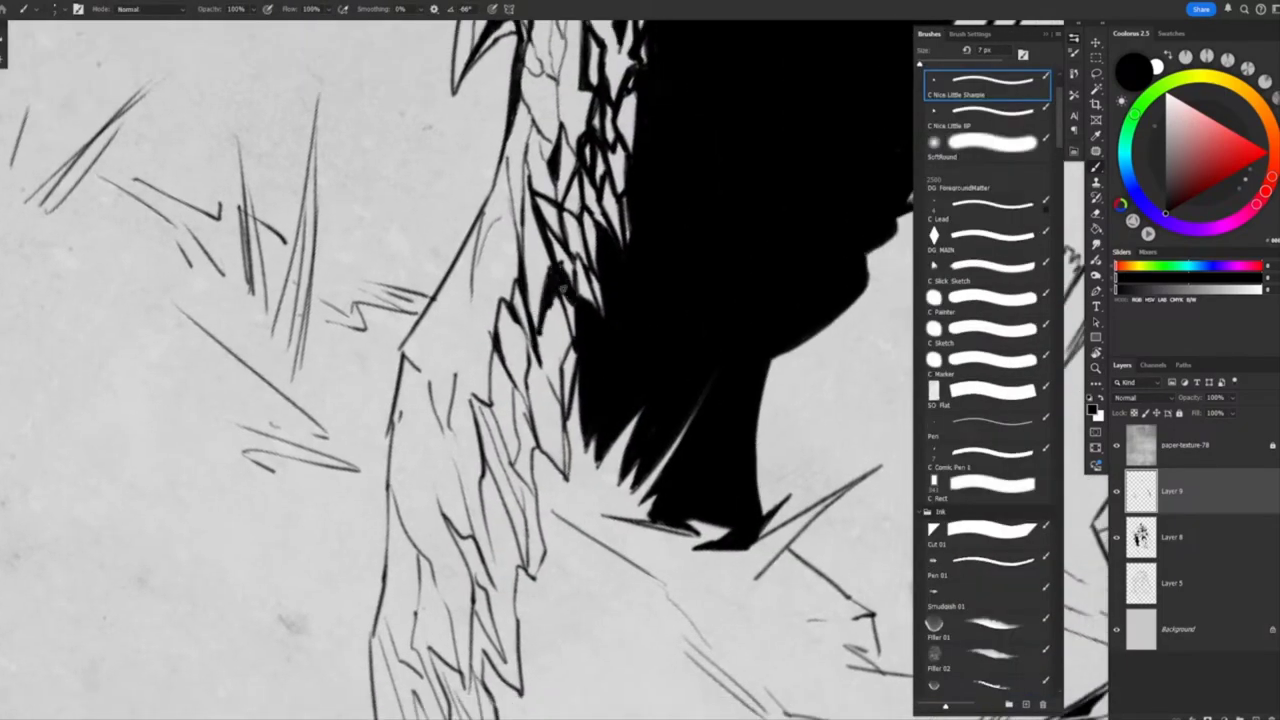
pyautogui.press('h')
pyautogui.moveTo(600, 358)
pyautogui.mouseDown()
pyautogui.moveTo(605, 342)
pyautogui.moveTo(520, 300)
pyautogui.moveTo(320, 400)
pyautogui.moveTo(400, 500)
pyautogui.mouseUp()
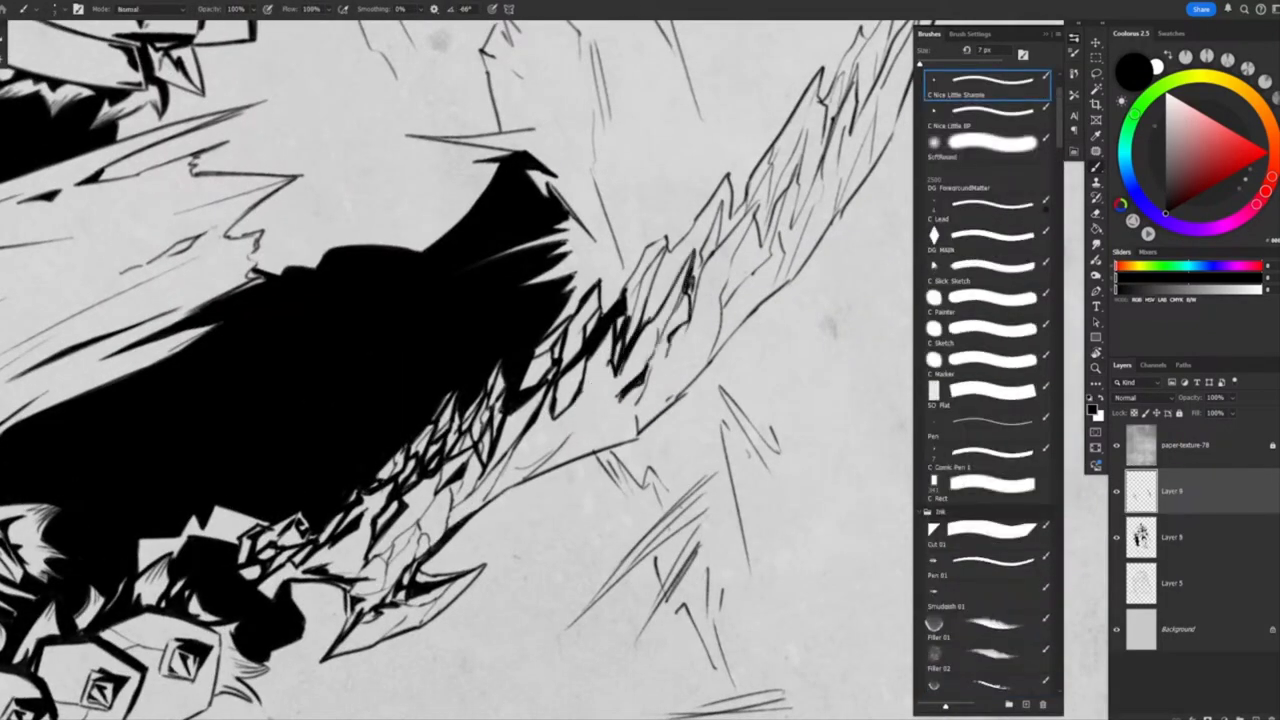
pyautogui.moveTo(594, 452); pyautogui.dragTo(655, 350)
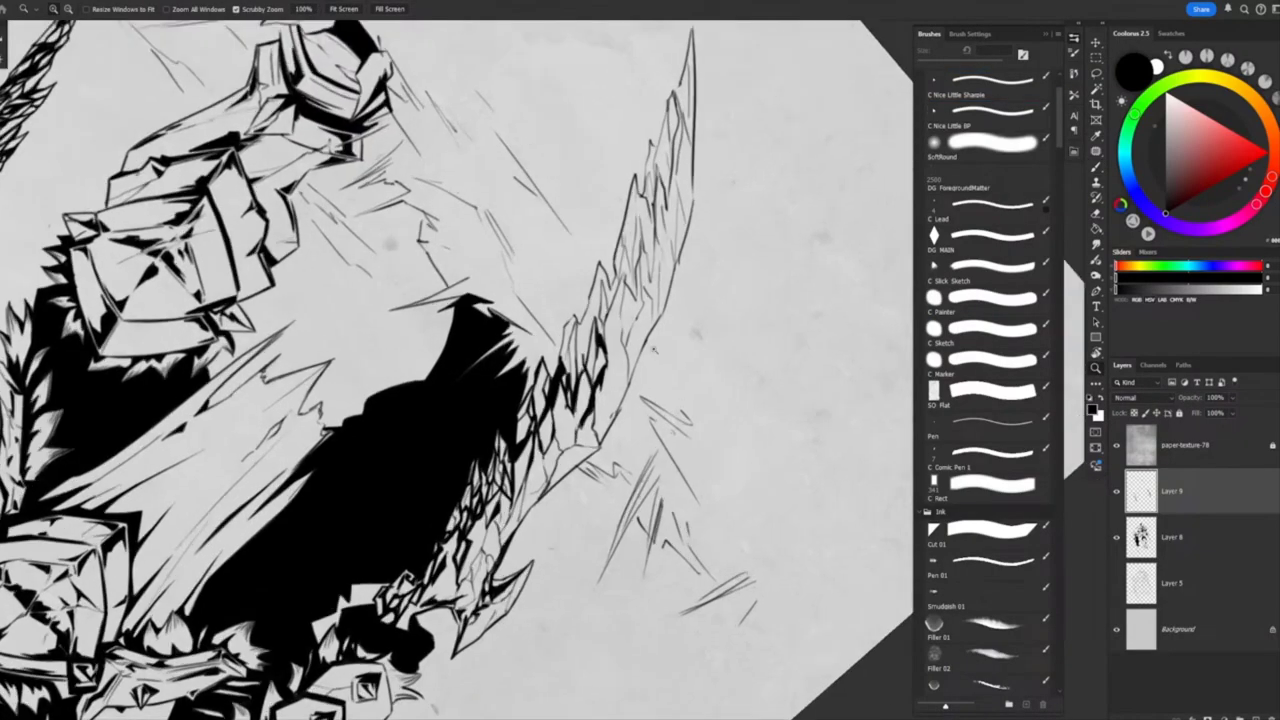
# Ink interlocking scale-like facets with solid black gaps below the bend of the longer sword
pyautogui.press('h')
pyautogui.click(563, 294)
pyautogui.press('b')
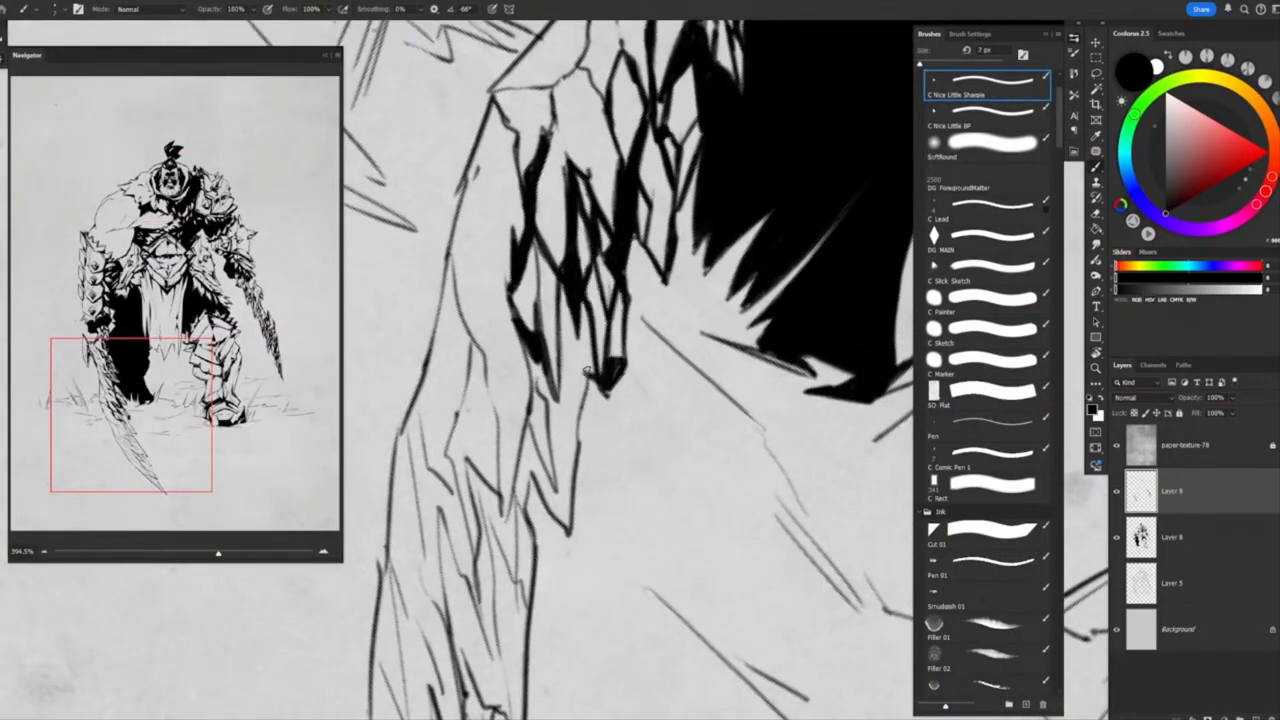
pyautogui.moveTo(587, 371); pyautogui.dragTo(581, 409)
pyautogui.press('h')
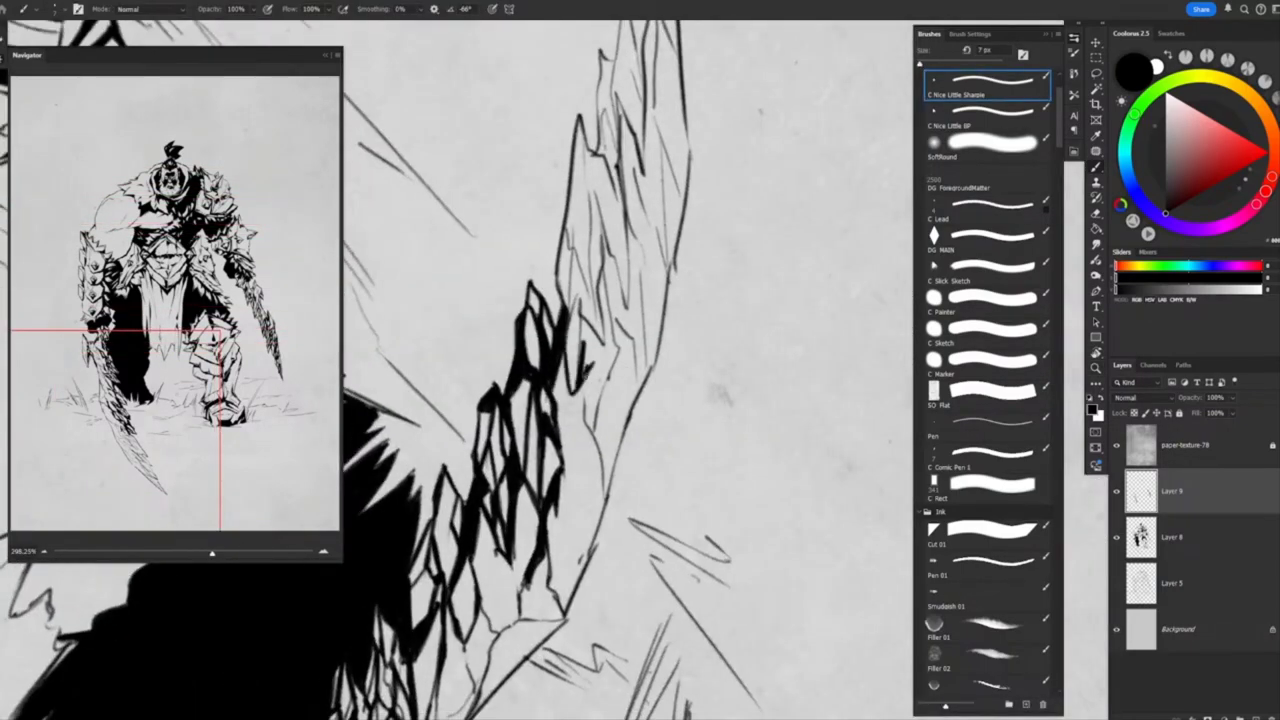
# Ink the longer sword's tip and join its black facets to those on the lower blade
pyautogui.moveTo(610, 342); pyautogui.dragTo(476, 534)
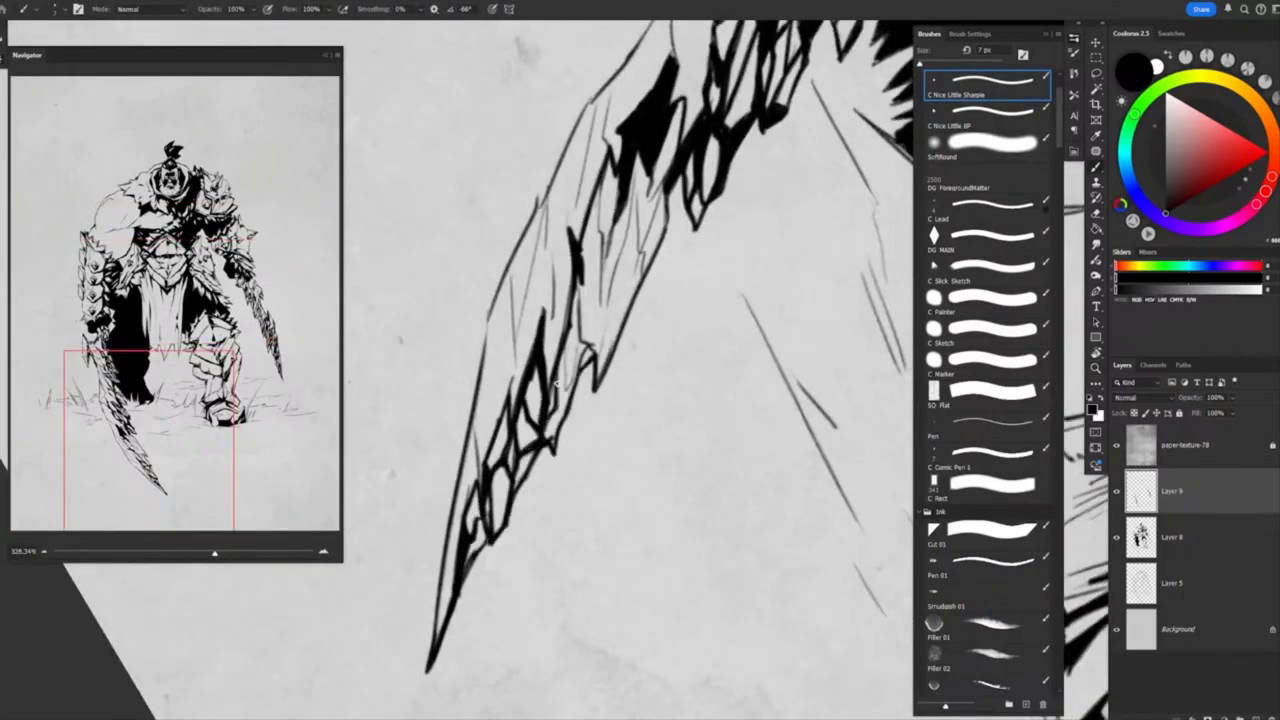
pyautogui.moveTo(572, 291); pyautogui.dragTo(600, 340)
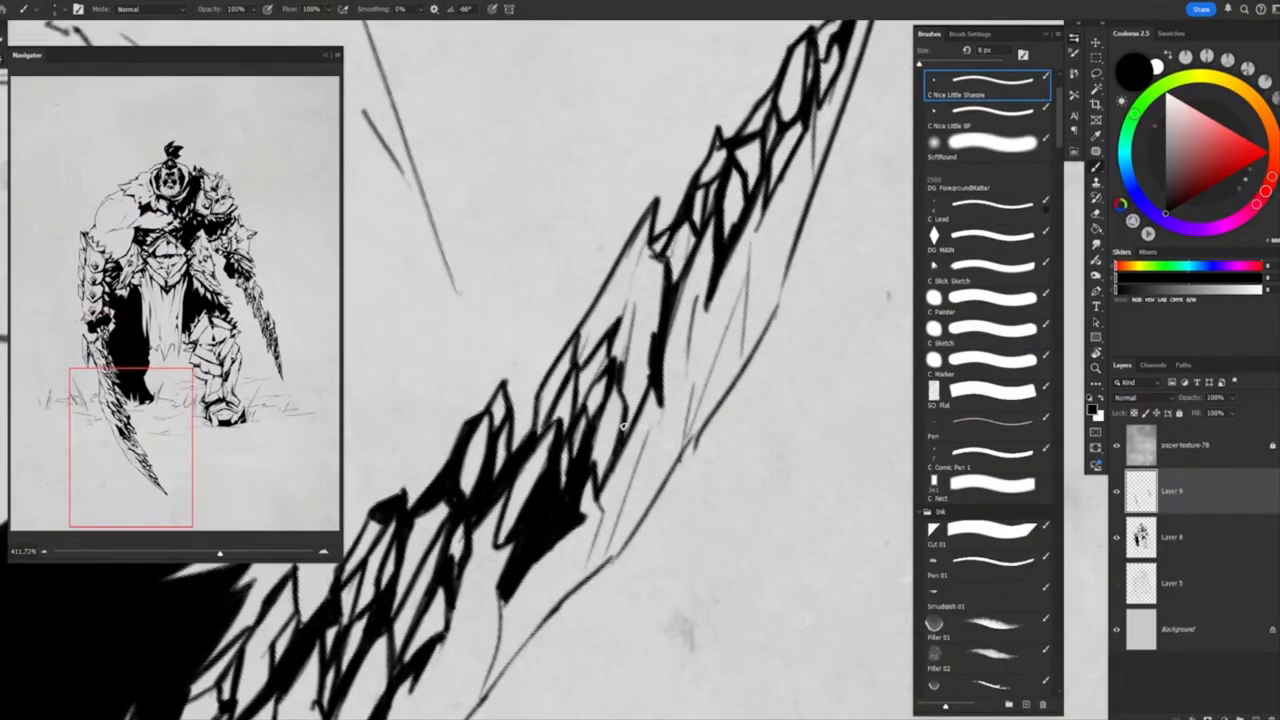
pyautogui.moveTo(622, 426); pyautogui.dragTo(621, 332)
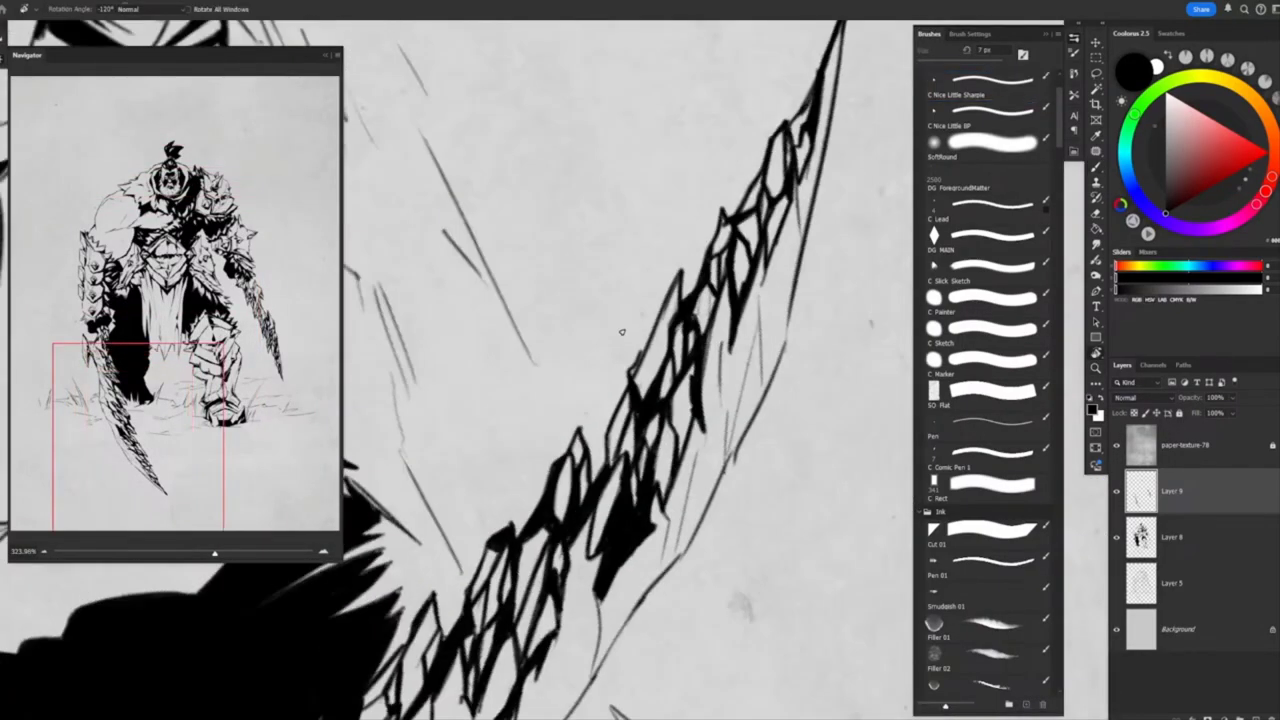
pyautogui.press('b')
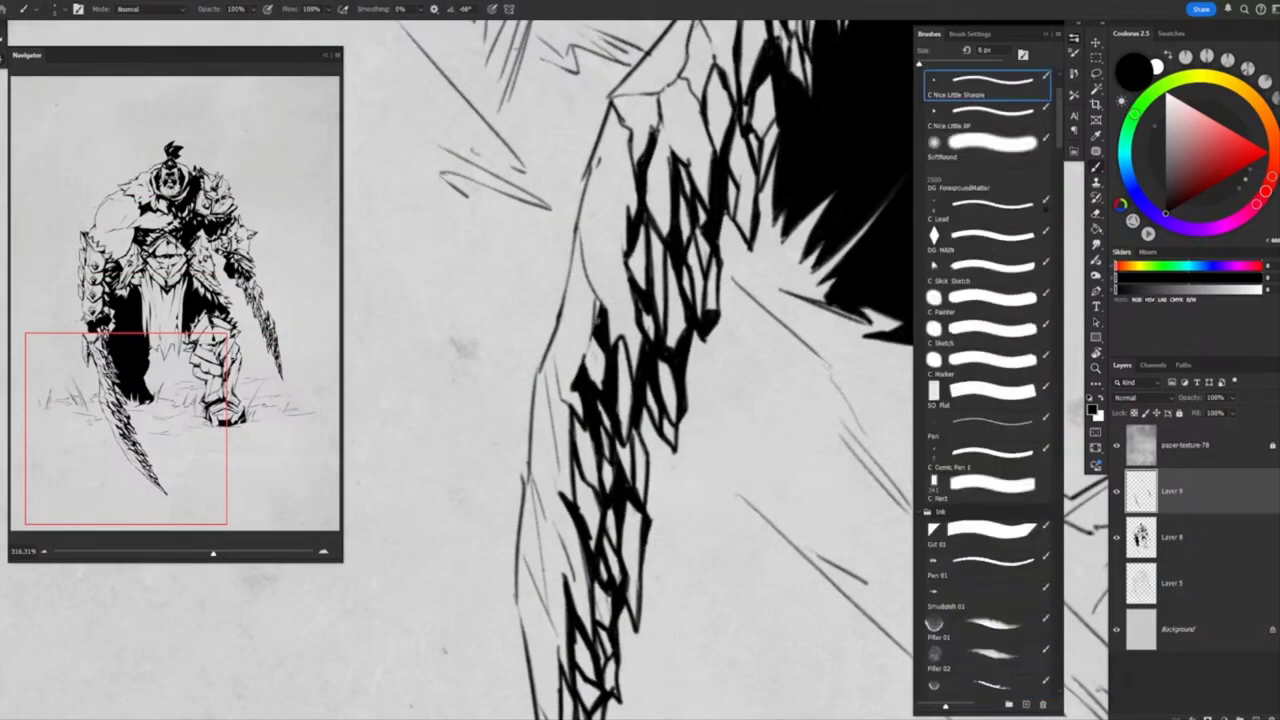
# Fill the longer sword's outer half with shadowed facets and fine crack lines along its outer edge
pyautogui.moveTo(600, 380); pyautogui.dragTo(630, 410)
pyautogui.moveTo(608, 258); pyautogui.dragTo(597, 398)
pyautogui.moveTo(614, 320); pyautogui.dragTo(612, 482)
pyautogui.hotkey('alt', '[')
pyautogui.scroll(-3, 612, 482)
pyautogui.scroll(2, 466, 370)
pyautogui.press('b')
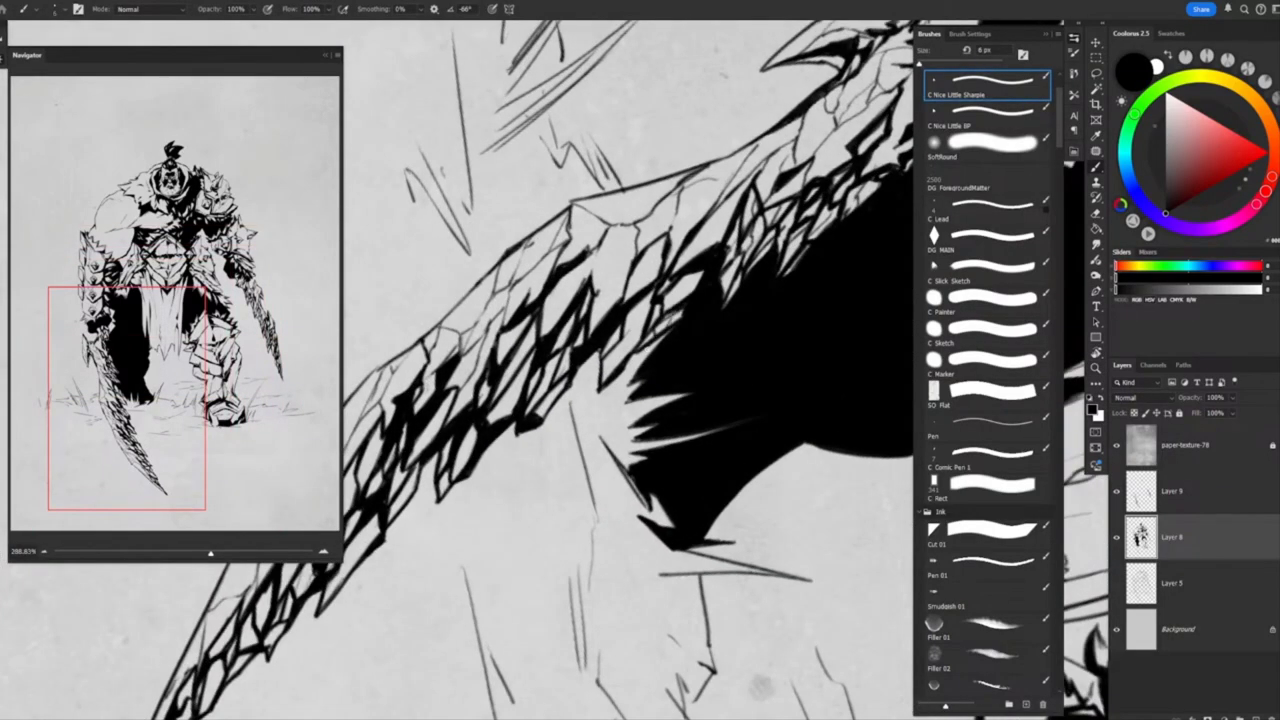
# Refine the ink on Layer 8 where the longer sword meets the fist and the black cloak
pyautogui.scroll(-2, 629, 304)
pyautogui.moveTo(566, 330); pyautogui.dragTo(559, 368)
pyautogui.scroll(5, 559, 368)
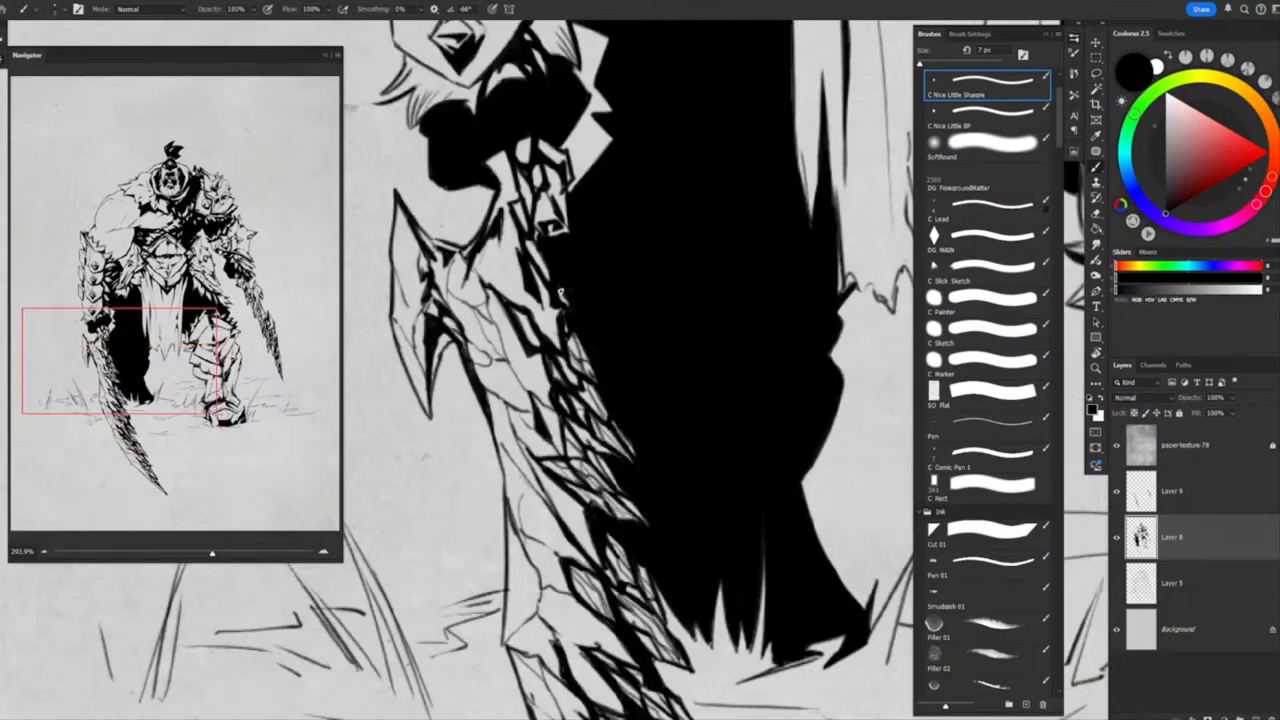
pyautogui.moveTo(563, 298)
pyautogui.mouseDown()
pyautogui.moveTo(450, 273)
pyautogui.moveTo(578, 436)
pyautogui.moveTo(520, 436)
pyautogui.moveTo(557, 410)
pyautogui.moveTo(562, 312)
pyautogui.mouseUp()
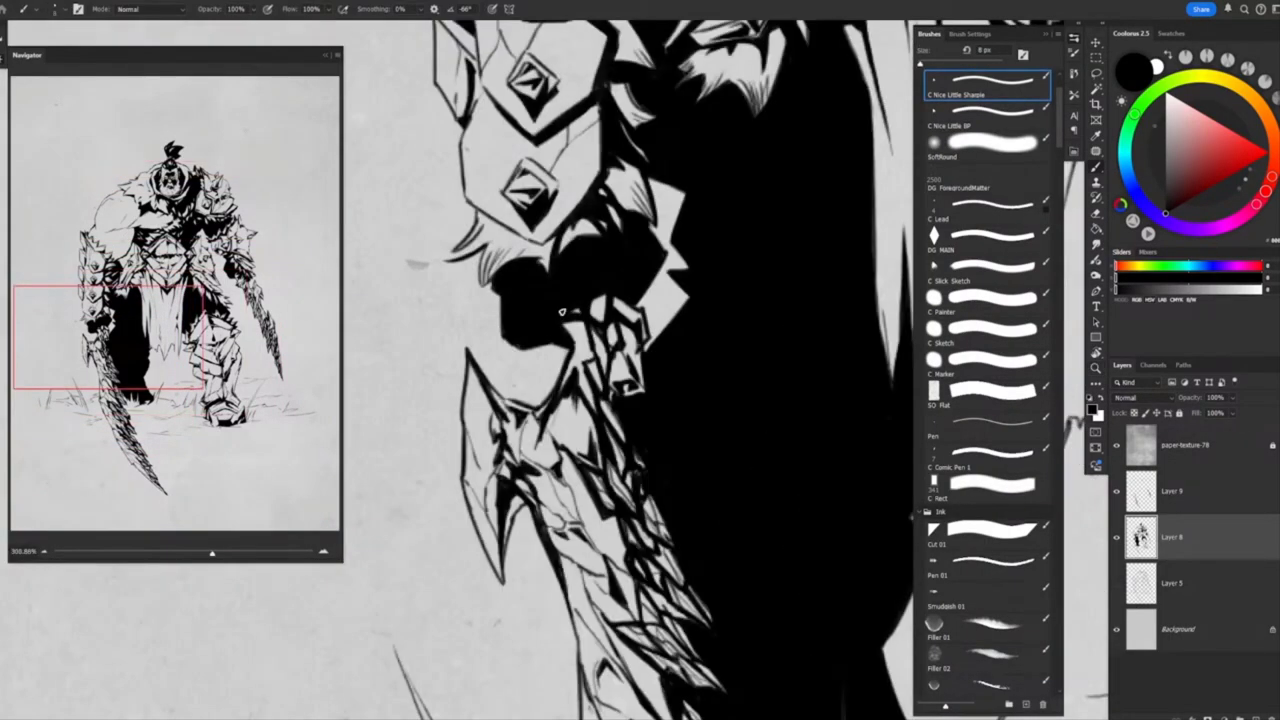
# Ink a solid black shadow at the elbow where the bare arm meets the fur-trimmed bracer
pyautogui.hotkey('ctrl', '0')
pyautogui.hotkey('alt', ']')
pyautogui.moveTo(570, 362); pyautogui.dragTo(700, 371)
pyautogui.moveTo(600, 380)
pyautogui.mouseDown()
pyautogui.moveTo(640, 390)
pyautogui.moveTo(558, 410)
pyautogui.mouseUp()
pyautogui.press('b')
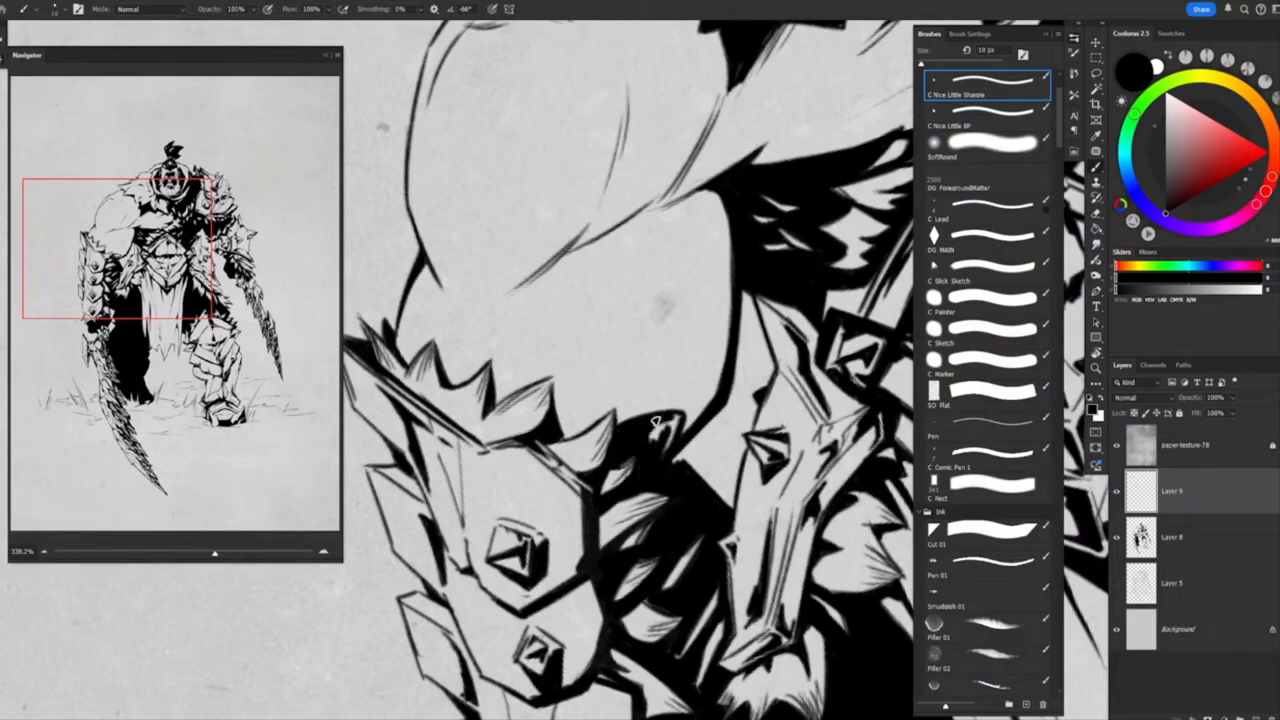
pyautogui.moveTo(655, 425)
pyautogui.mouseDown()
pyautogui.moveTo(570, 418)
pyautogui.moveTo(579, 381)
pyautogui.moveTo(520, 385)
pyautogui.moveTo(600, 390)
pyautogui.moveTo(628, 364)
pyautogui.moveTo(590, 432)
pyautogui.moveTo(590, 420)
pyautogui.moveTo(560, 430)
pyautogui.moveTo(487, 478)
pyautogui.mouseUp()
pyautogui.press('[')
pyautogui.press('[')
pyautogui.press('[')
pyautogui.press(']')
# Strengthen the bare arm's contours and muscle creases with a finer brush and clean up the edges
pyautogui.press('e')
pyautogui.hotkey('alt', '[')
pyautogui.press('b')
pyautogui.hotkey('alt', ']')
pyautogui.moveTo(537, 285); pyautogui.dragTo(495, 335)
pyautogui.press('[')
pyautogui.click(1190, 537)
pyautogui.press(']')
pyautogui.moveTo(623, 323)
pyautogui.mouseDown()
pyautogui.moveTo(618, 300)
pyautogui.moveTo(651, 294)
pyautogui.moveTo(587, 360)
pyautogui.mouseUp()
pyautogui.scroll(-2, 585, 365)
pyautogui.press('e')
pyautogui.hotkey('alt', ']')
pyautogui.press('b')
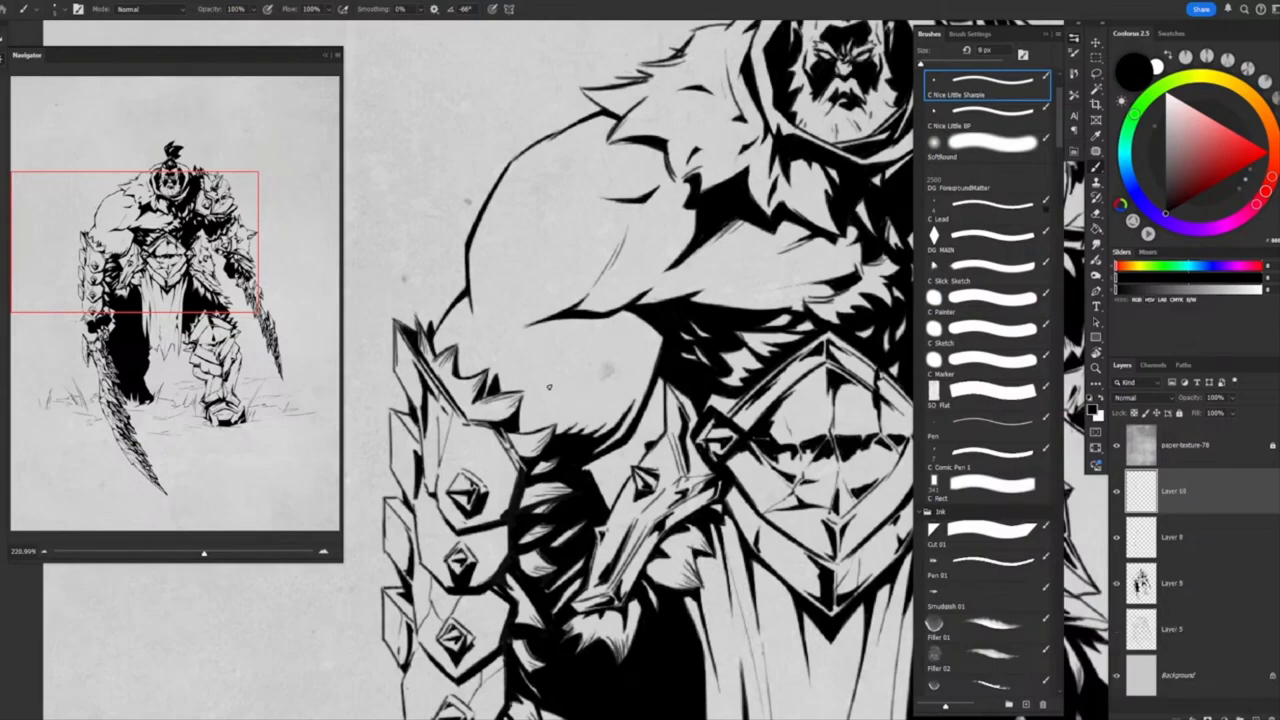
# Ink veins and muscle contours on the bare arm and shoulder, and hatch the shadow edges
pyautogui.press('z')
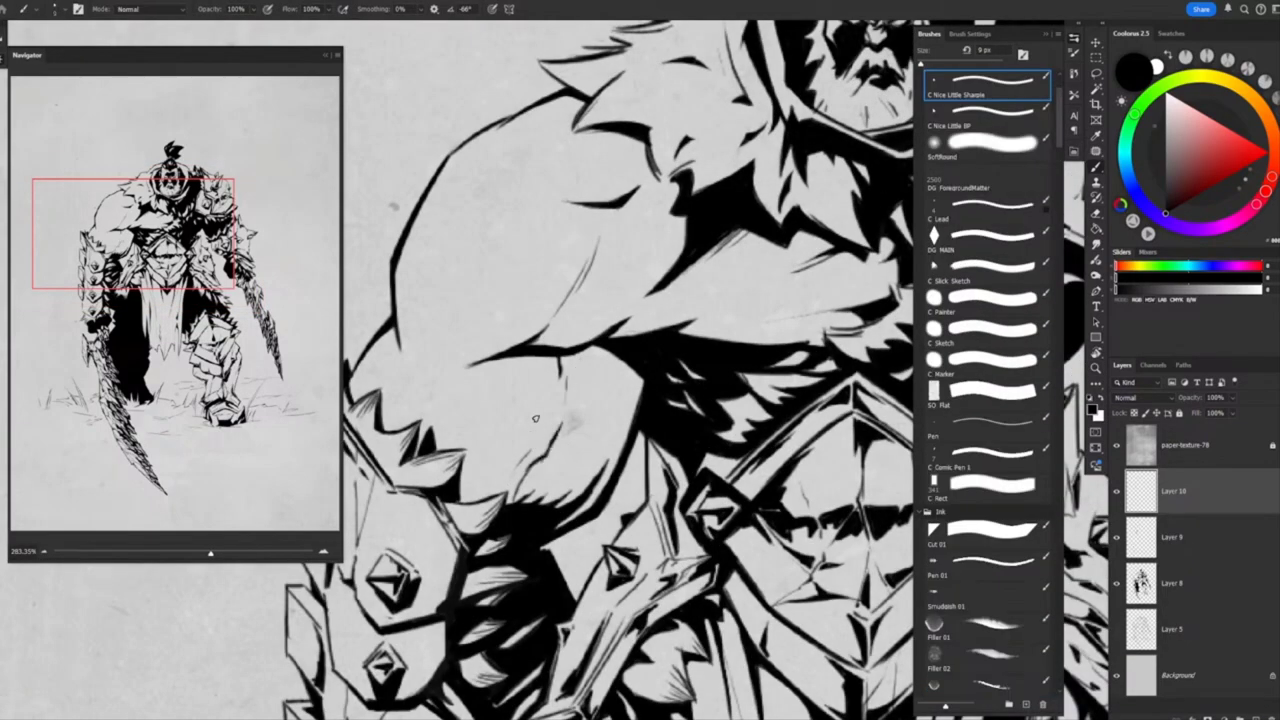
pyautogui.moveTo(593, 352)
pyautogui.mouseDown()
pyautogui.moveTo(543, 229)
pyautogui.moveTo(620, 232)
pyautogui.mouseUp()
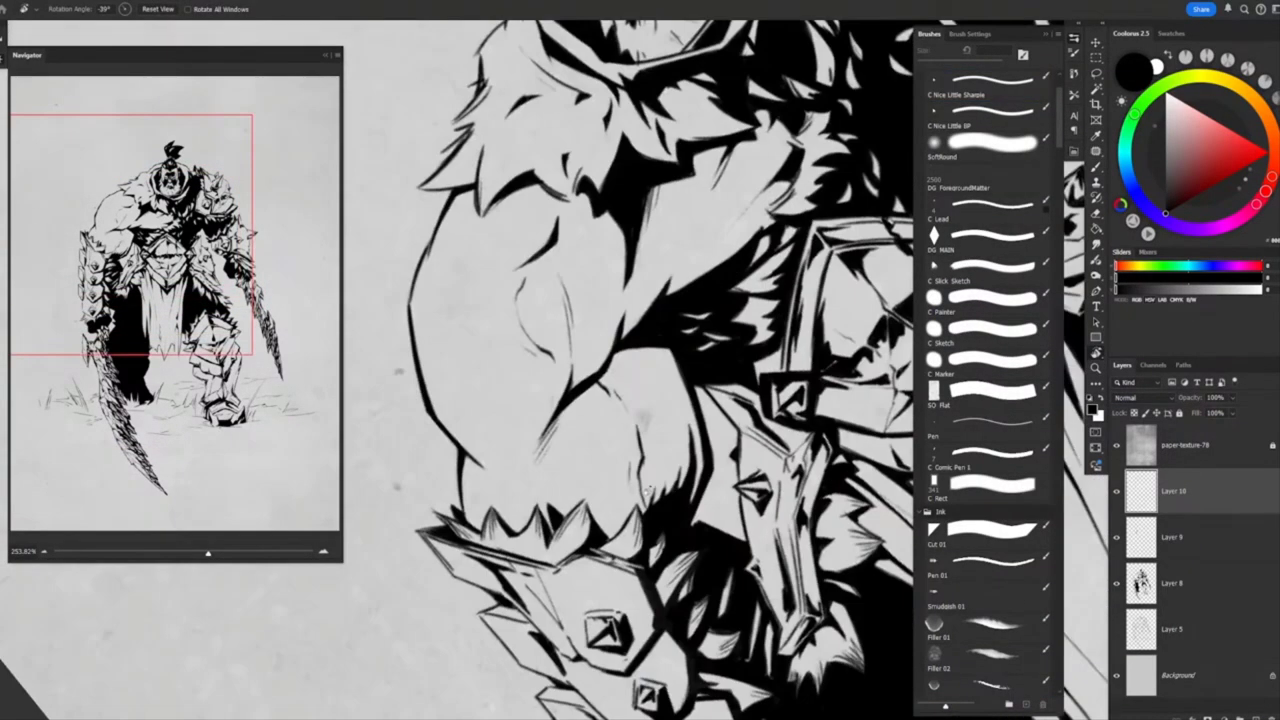
pyautogui.hotkey('alt', '[')
pyautogui.press('b')
pyautogui.moveTo(631, 514)
pyautogui.mouseDown()
pyautogui.moveTo(520, 400)
pyautogui.moveTo(716, 212)
pyautogui.moveTo(730, 360)
pyautogui.mouseUp()
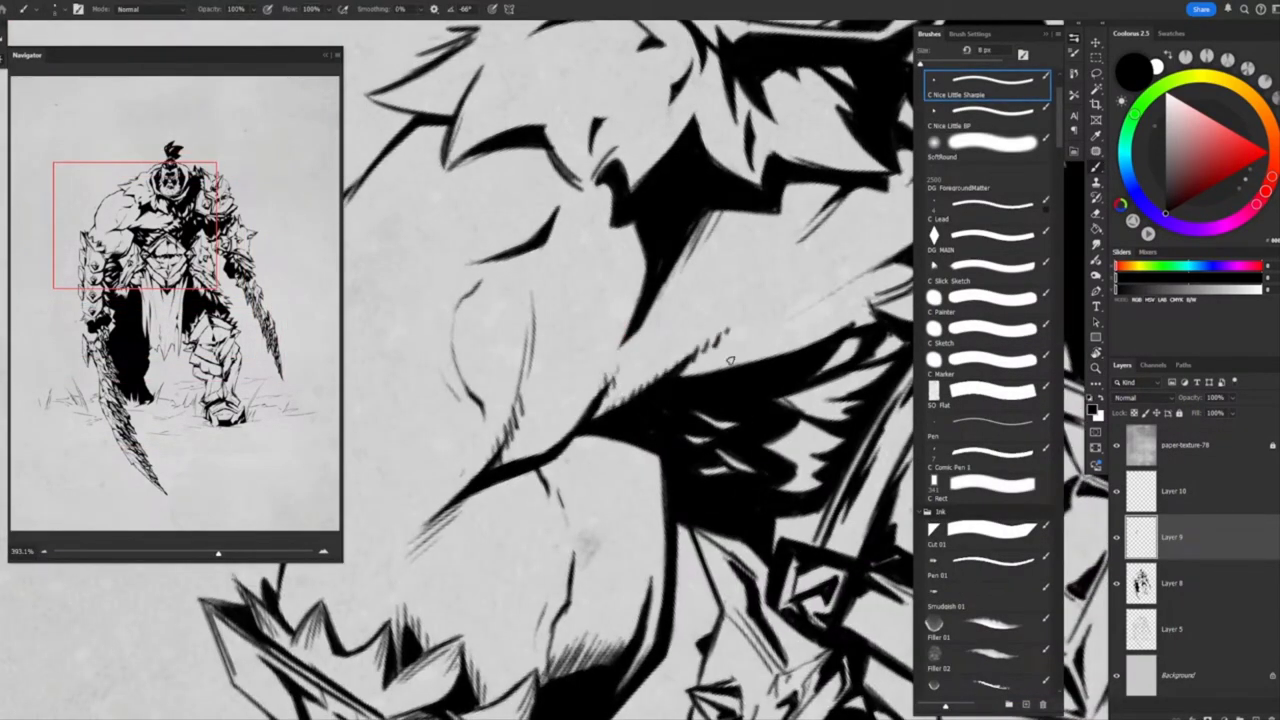
# Extend the fine hatching along the elbow shadow and chest muscle with the C Nice Little Sharpie brush
pyautogui.press('z')
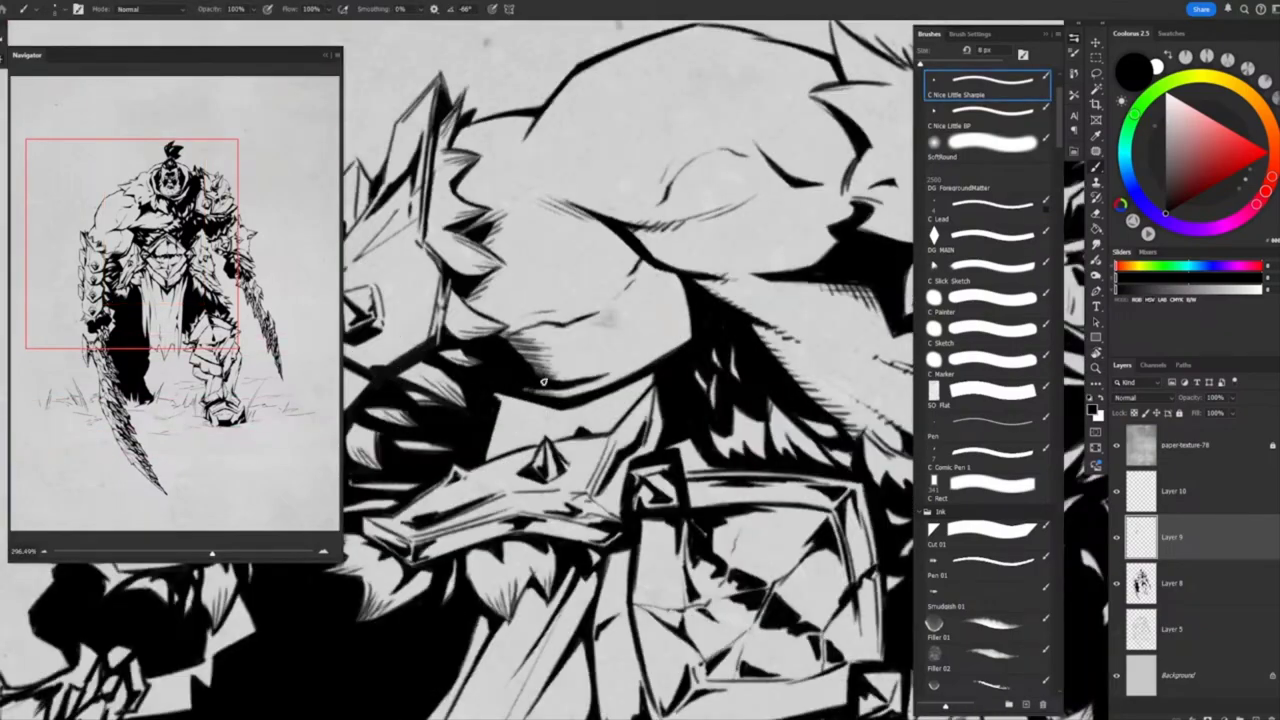
pyautogui.hotkey('ctrl', '0')
pyautogui.moveTo(725, 230); pyautogui.dragTo(765, 230)
pyautogui.moveTo(645, 356)
pyautogui.mouseDown()
pyautogui.moveTo(700, 356)
pyautogui.moveTo(550, 356)
pyautogui.mouseUp()
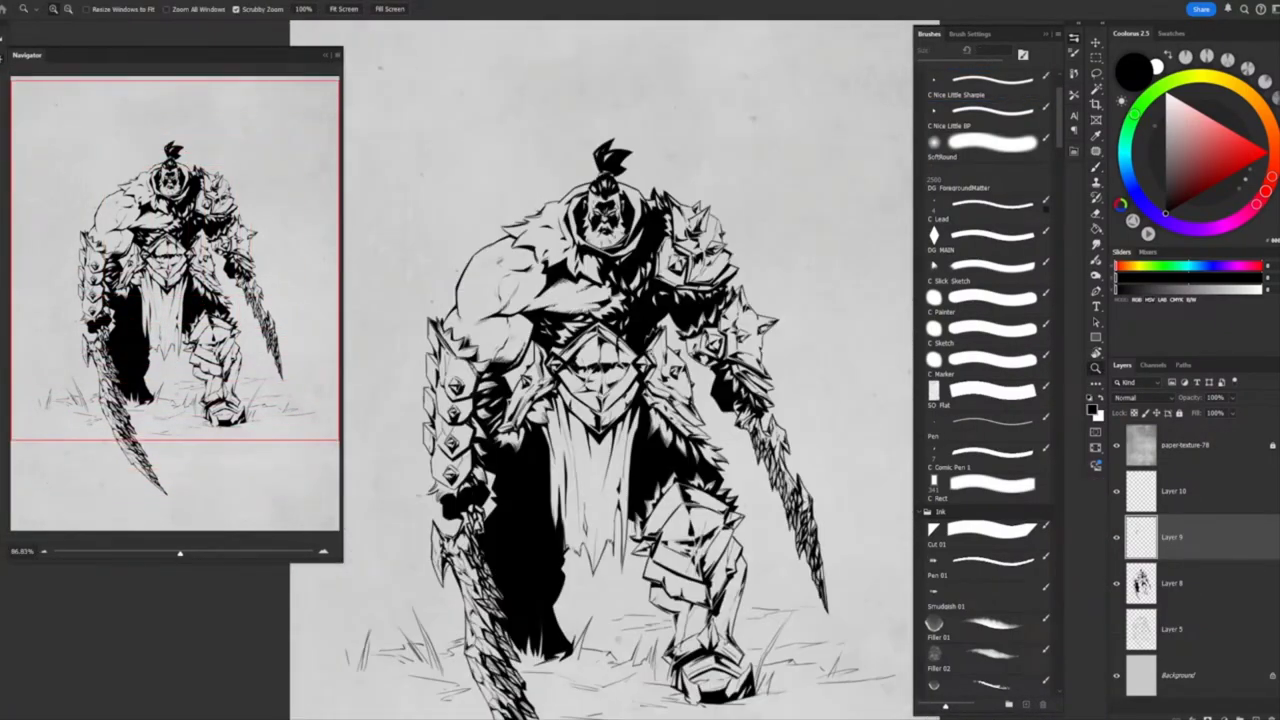
pyautogui.moveTo(500, 230); pyautogui.dragTo(533, 263)
pyautogui.press('b')
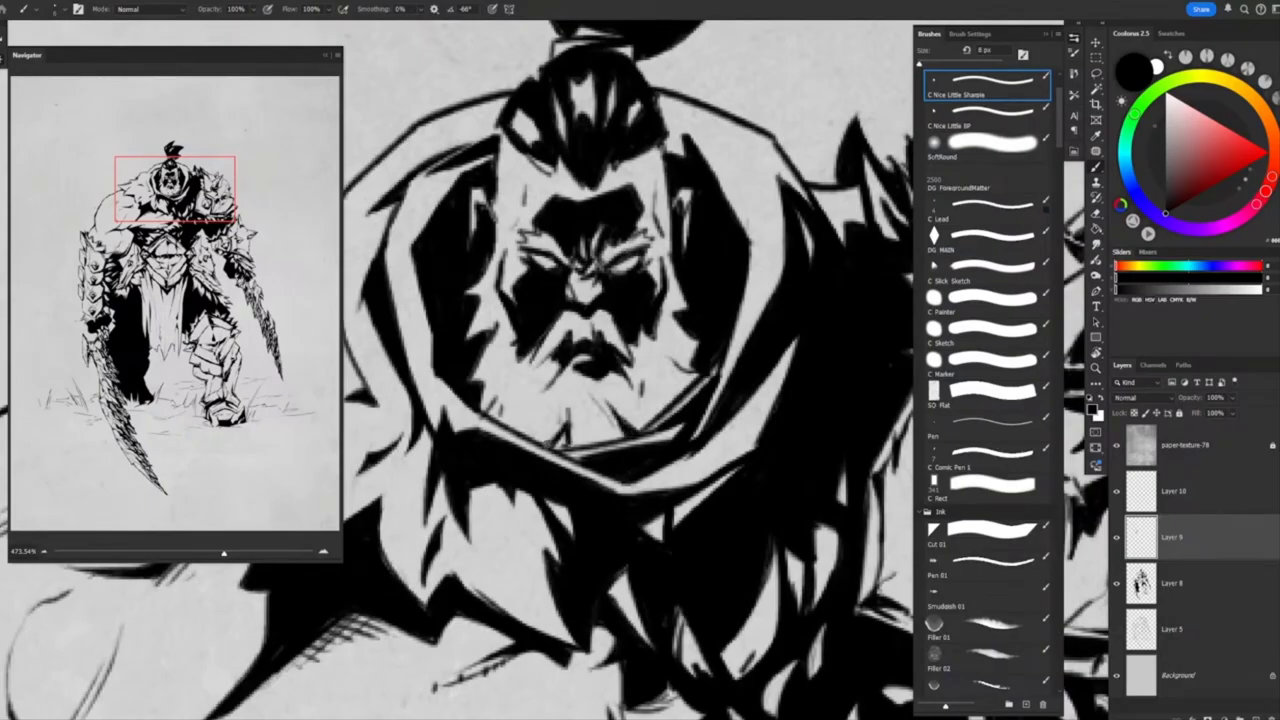
# Duplicate the Layer 5 sketch above the ink layers and lower its opacity as a guide over the black areas
pyautogui.hotkey('ctrl', '0')
pyautogui.press('r')
pyautogui.moveTo(560, 300); pyautogui.dragTo(620, 162)
pyautogui.press('Escape')
pyautogui.press('z')
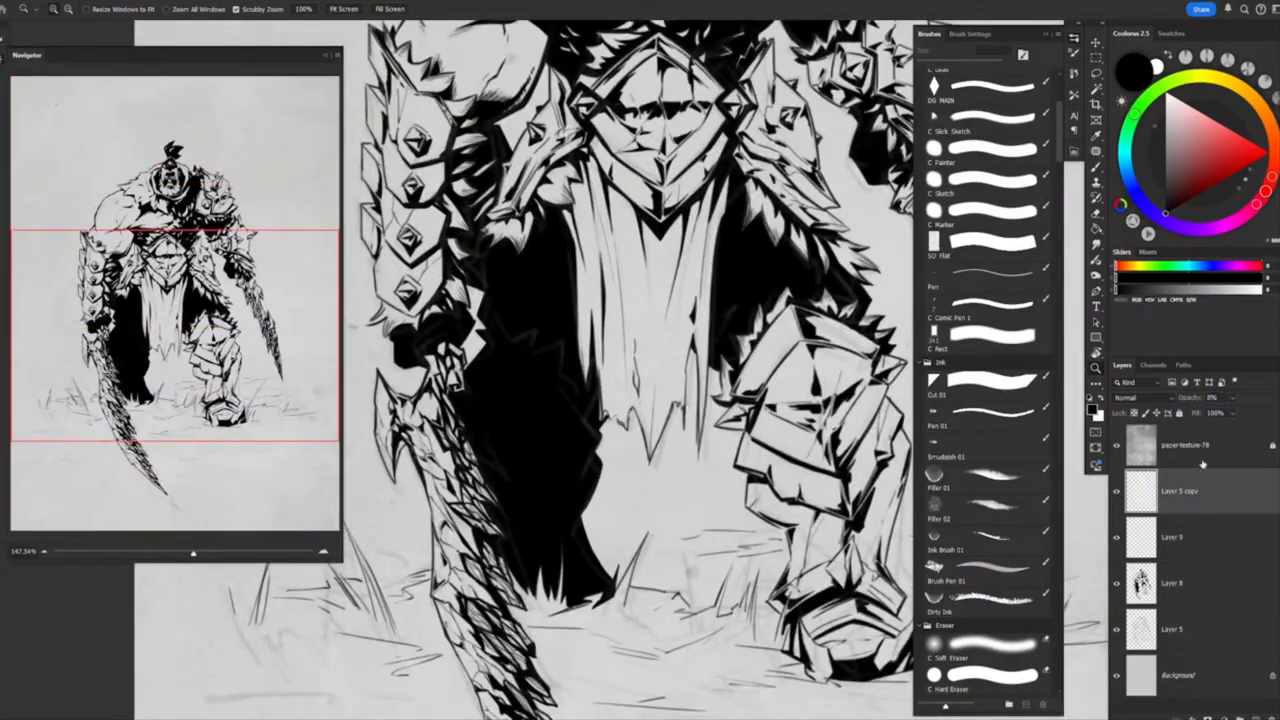
# Carve small pointed highlights into the black cloak beside the bracer on Layer 8 with the Hard Eraser
pyautogui.click(1187, 590)
pyautogui.press('e')
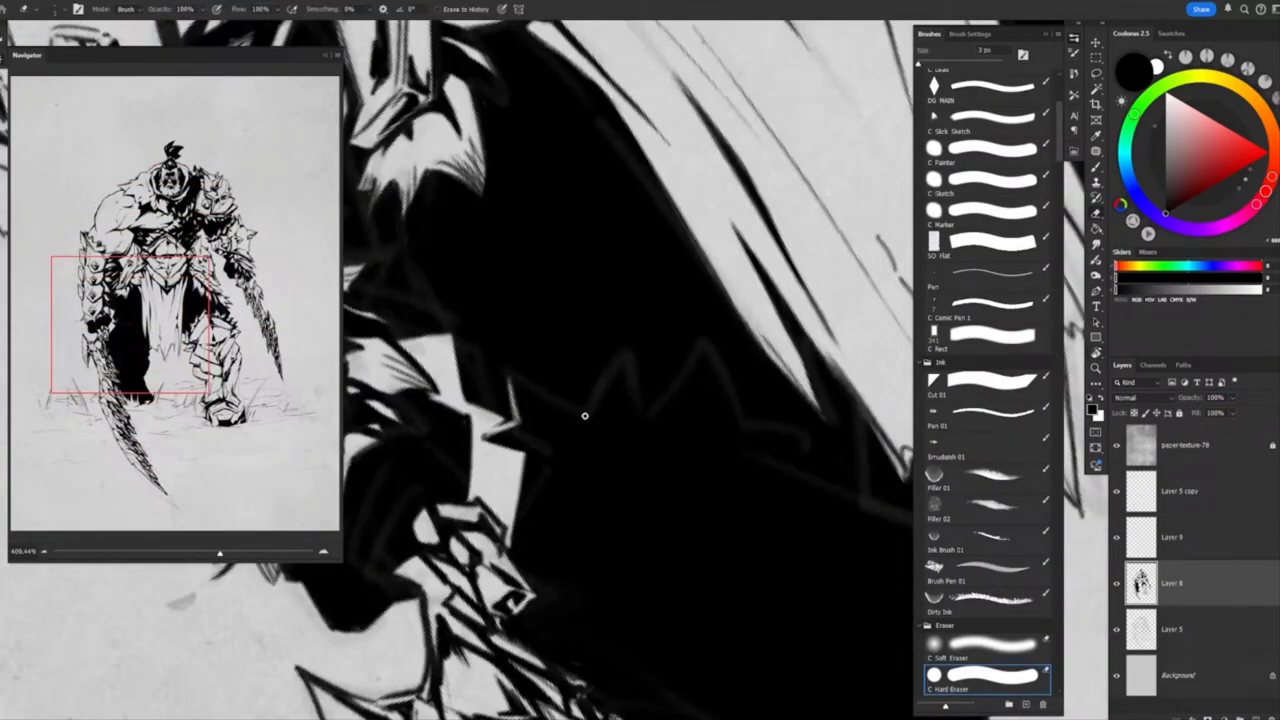
pyautogui.moveTo(586, 409); pyautogui.dragTo(540, 300)
pyautogui.press(']')
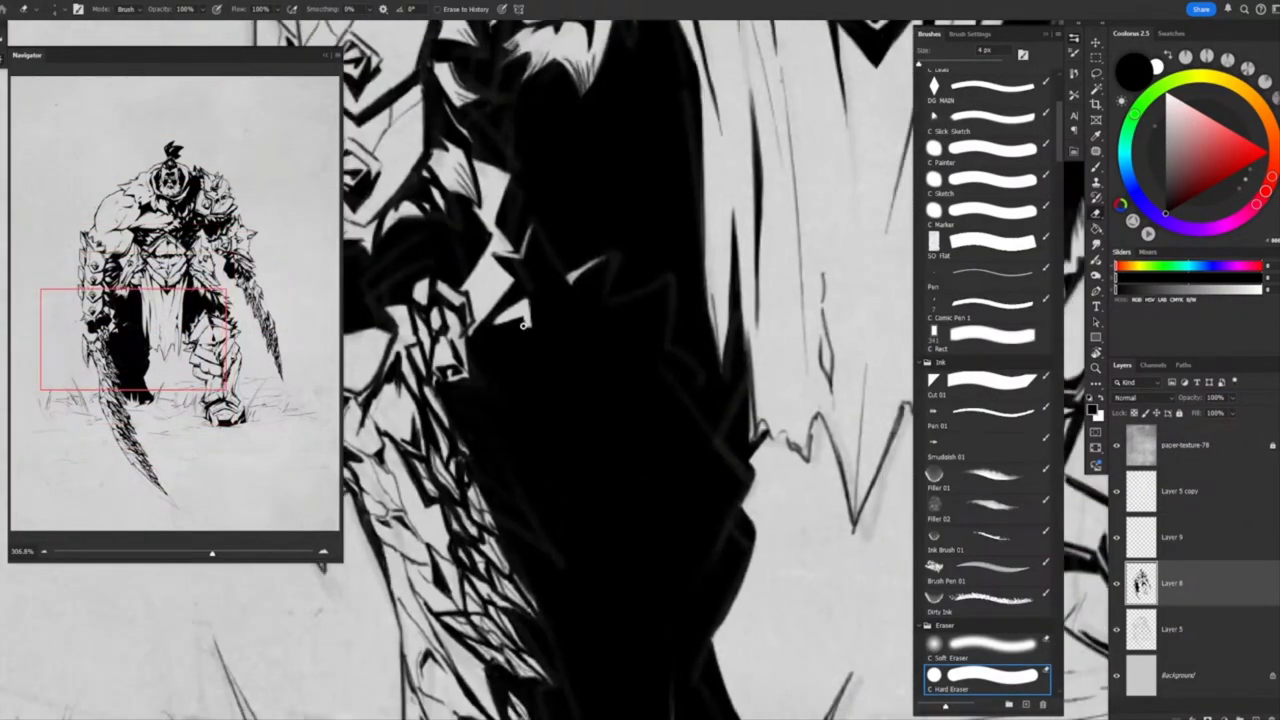
# Erase thin highlight slivers along the cloak's outer edge below the torn loincloth on Layer 8
pyautogui.press('z')
pyautogui.hotkey('ctrl', '0')
pyautogui.moveTo(560, 380); pyautogui.dragTo(737, 441)
pyautogui.press('e')
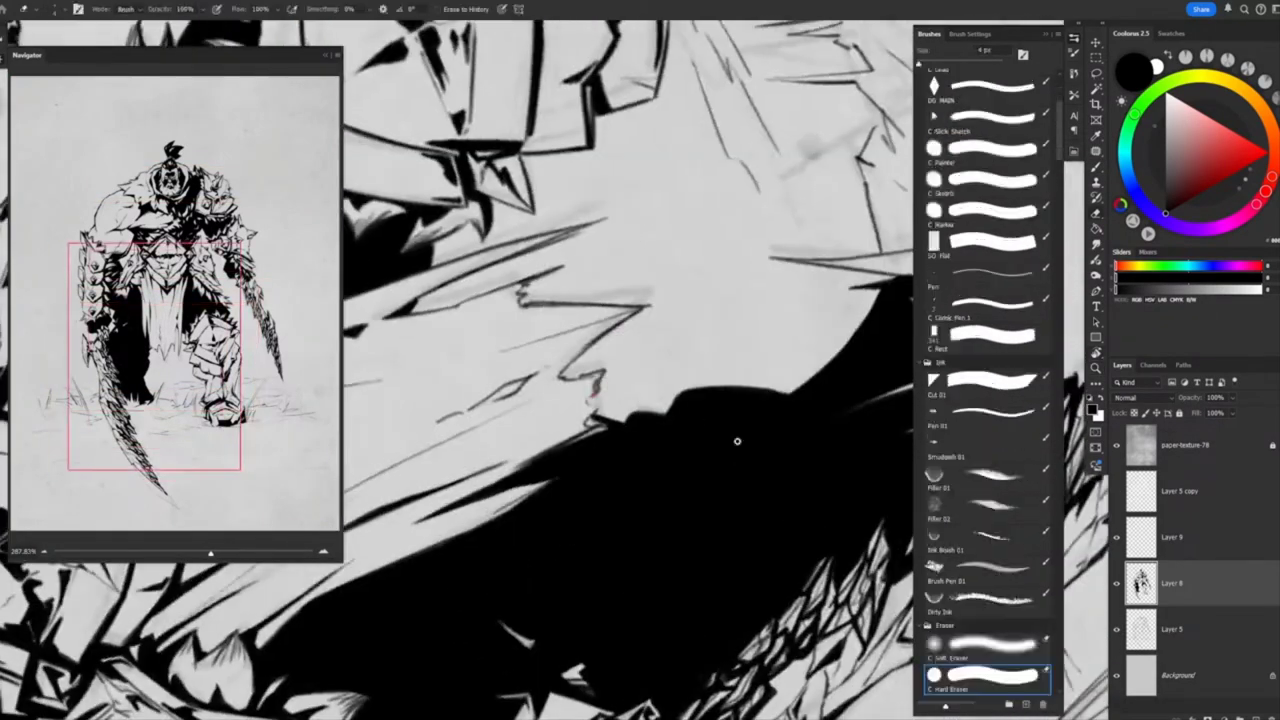
pyautogui.moveTo(601, 443)
pyautogui.mouseDown()
pyautogui.moveTo(540, 440)
pyautogui.moveTo(630, 440)
pyautogui.mouseUp()
# Ink rough ground strokes around the feet and sword on Layer 9 with the Piatta appuntita 671 brush
pyautogui.press('b')
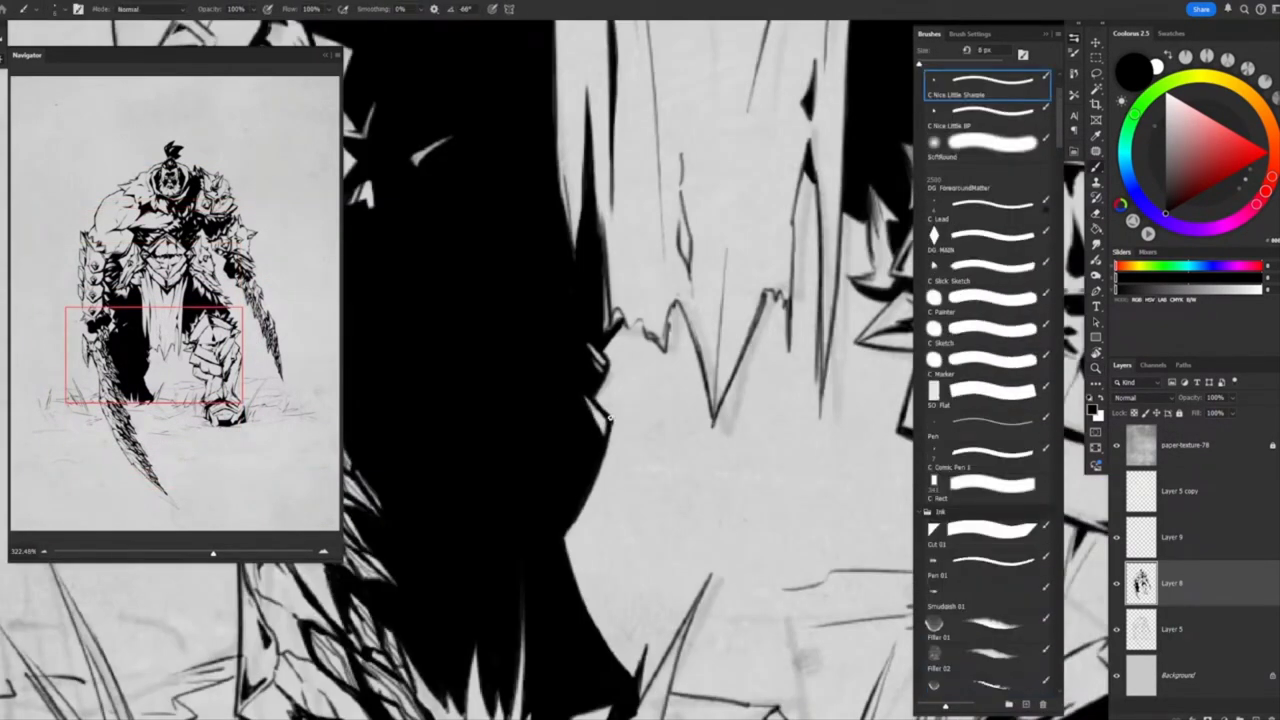
pyautogui.hotkey('ctrl', '0')
pyautogui.hotkey('alt', ']')
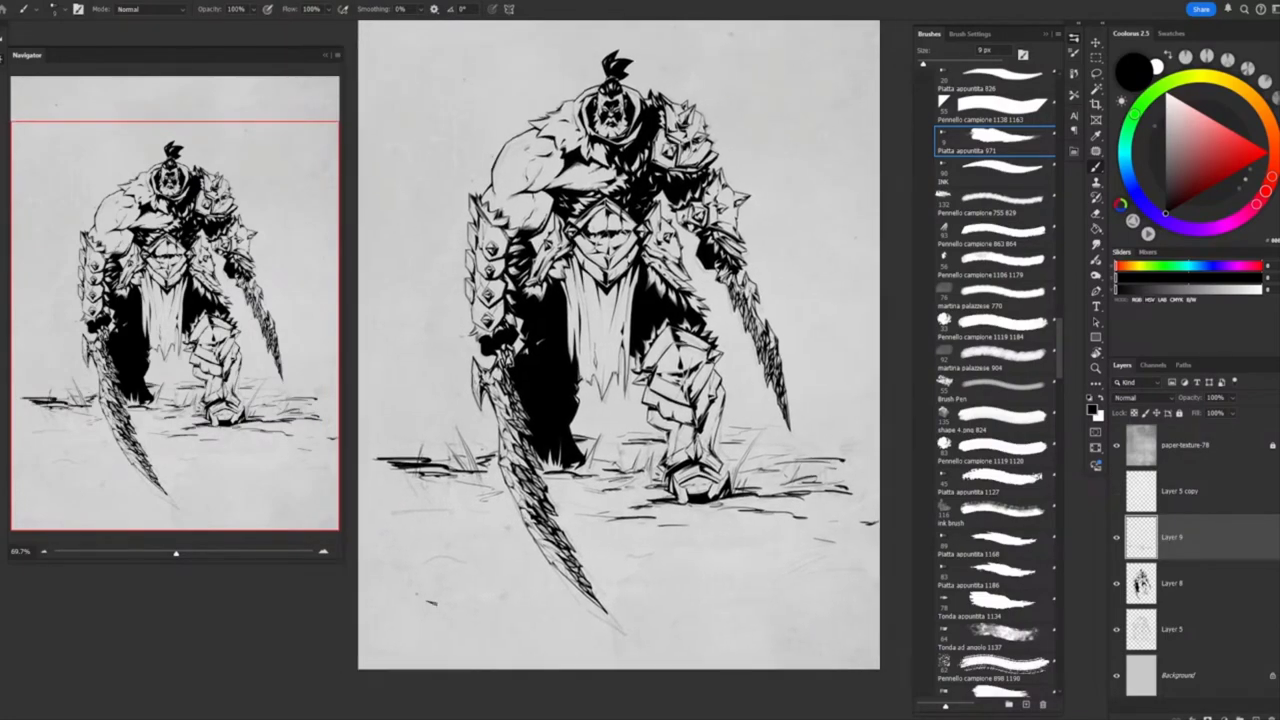
pyautogui.scroll(5, 995, 380)
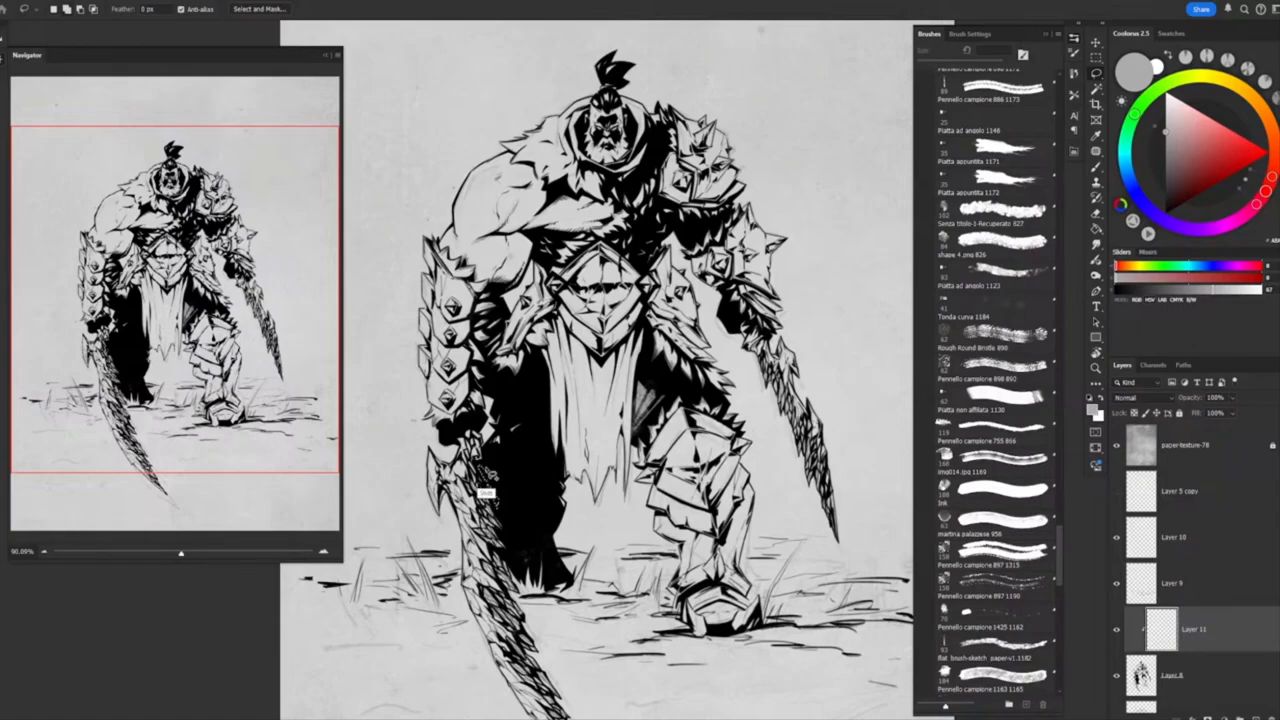
# Lower the opacity of Layer 11 to about 19% and check its faint grey shapes within the black cloak
pyautogui.scroll(5, 484, 493)
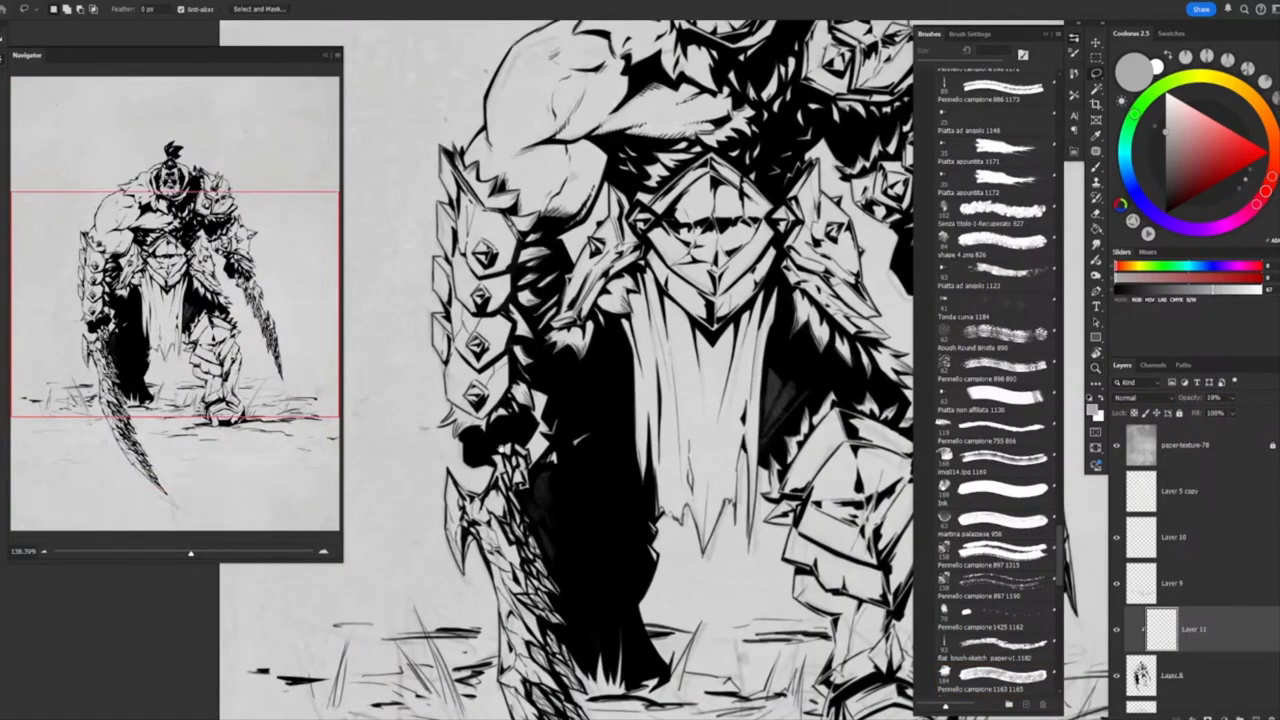
pyautogui.scroll(-2, 560, 370)
pyautogui.scroll(2, 498, 438)
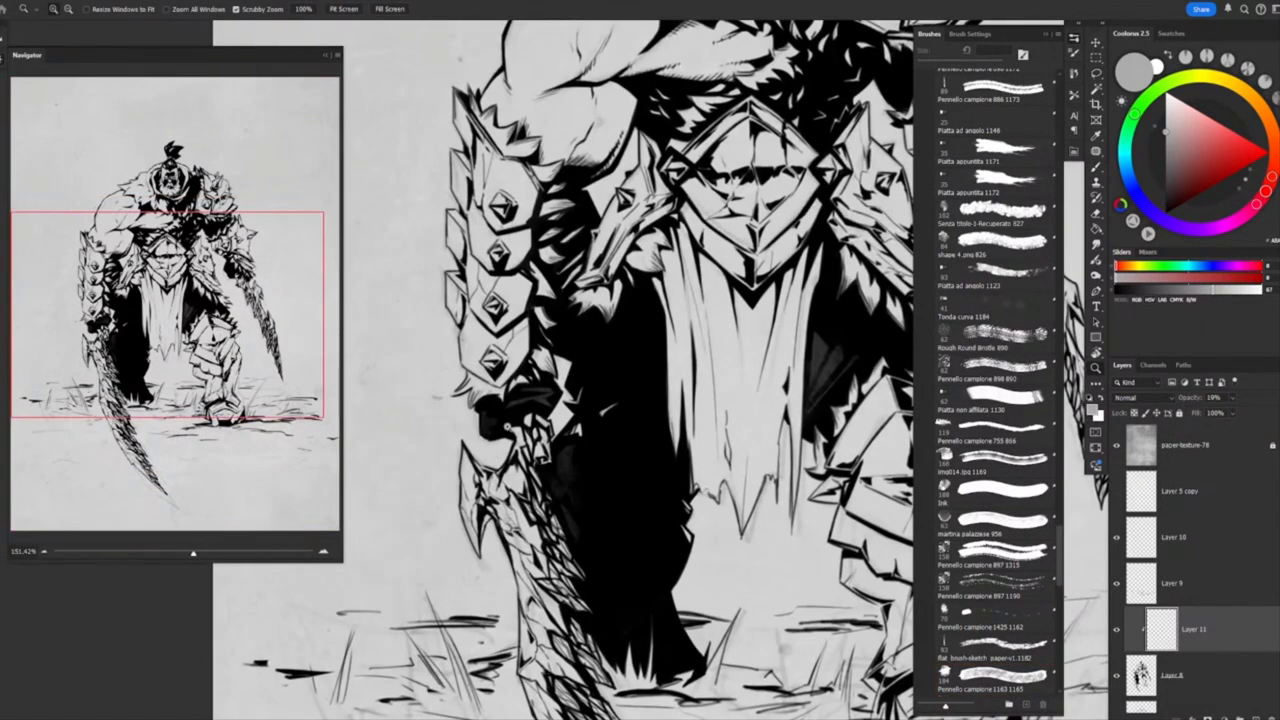
pyautogui.scroll(-5, 620, 352)
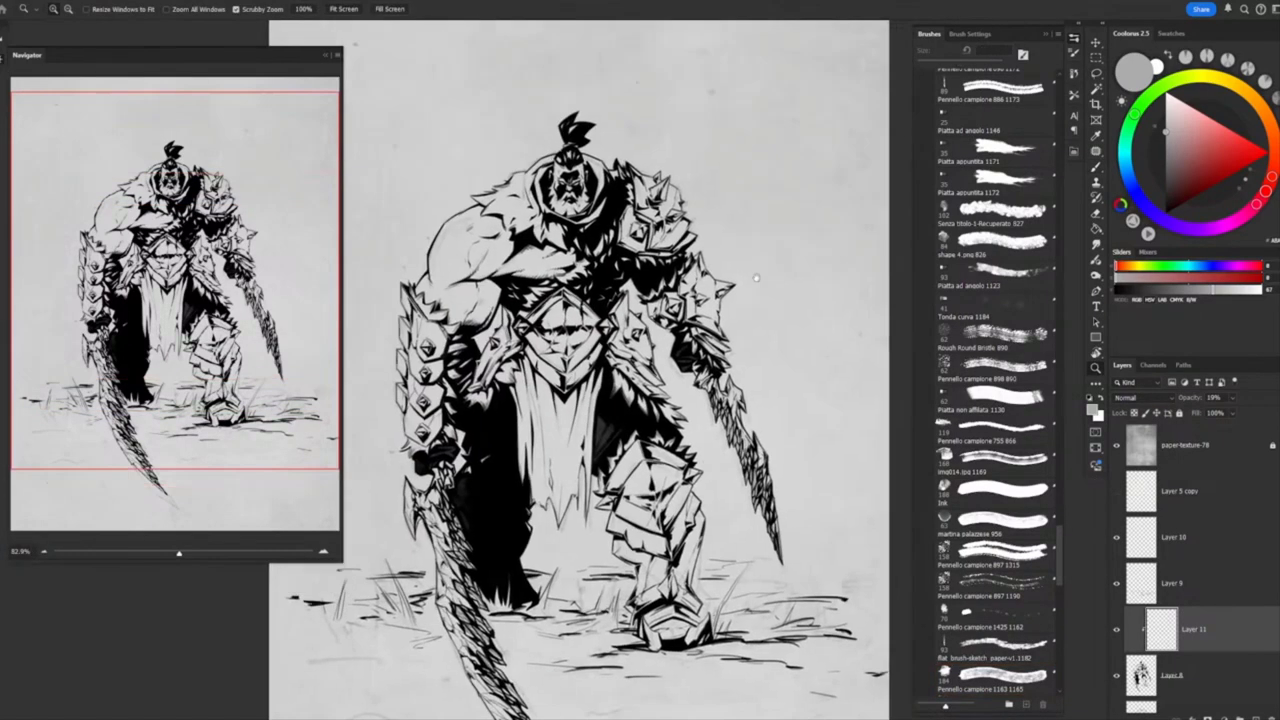
# Brush a large black shape over the warrior on Layer 14, clipped to the Layer 8 ink
pyautogui.scroll(8, 738, 228)
pyautogui.press('b')
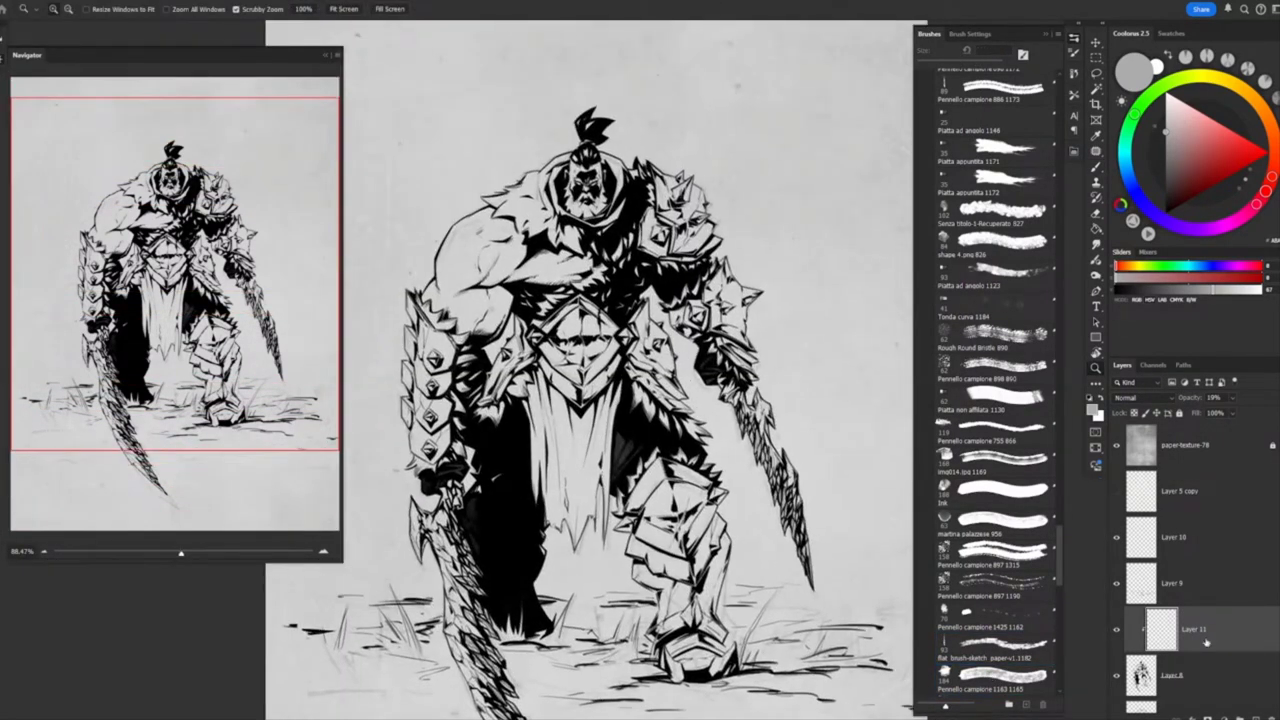
pyautogui.scroll(3, 598, 313)
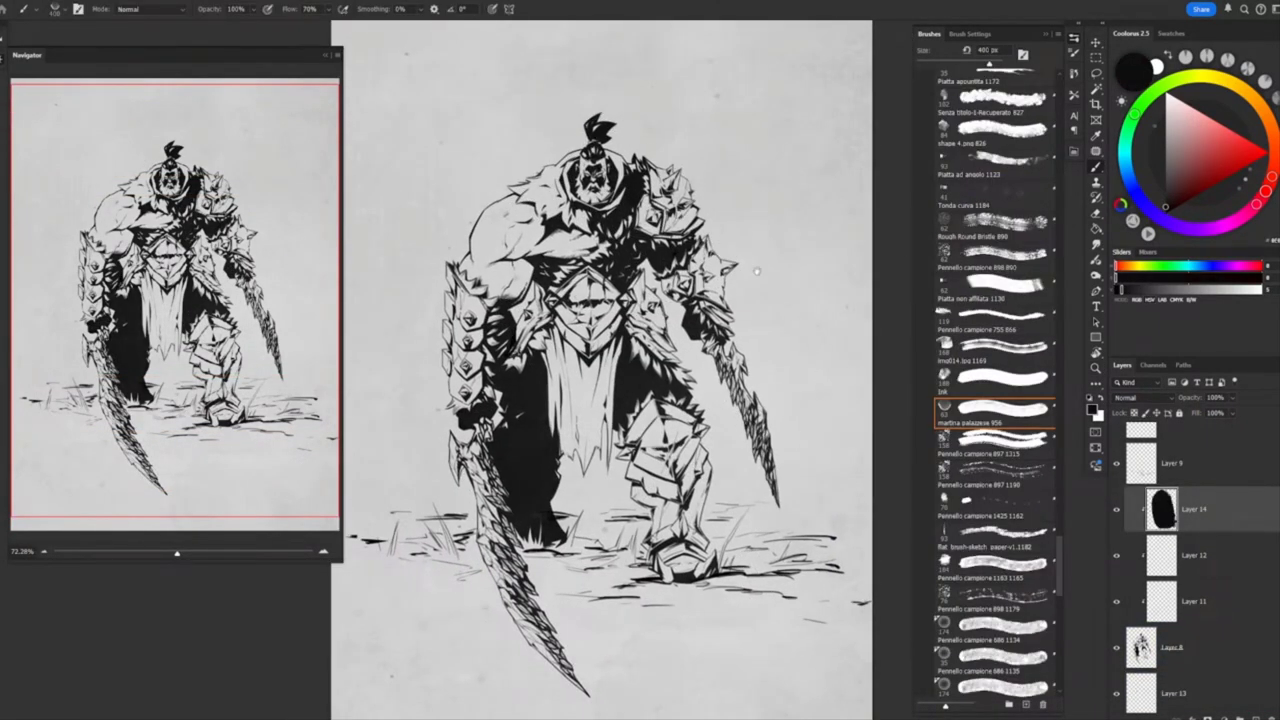
# Set Layer 14 to Linear Dodge (Add) at 78% opacity and clip a copy of it to Layer 9
pyautogui.click(1140, 397)
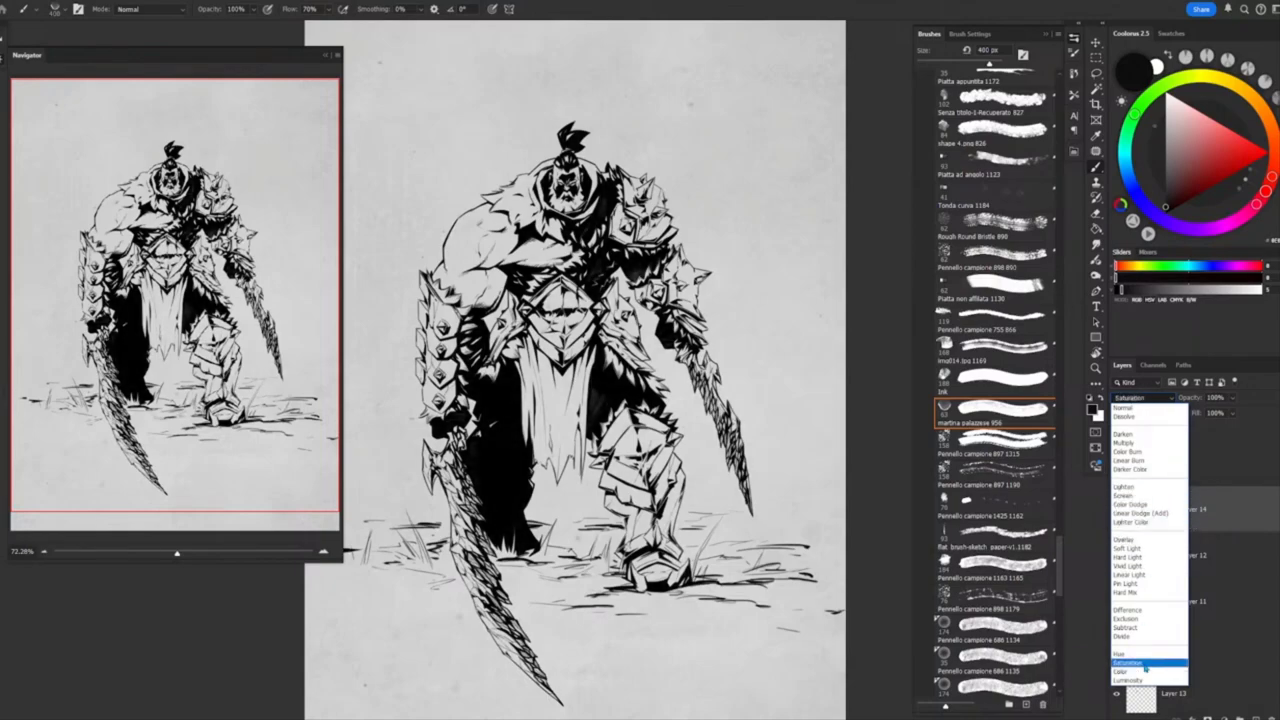
pyautogui.click(1123, 408)
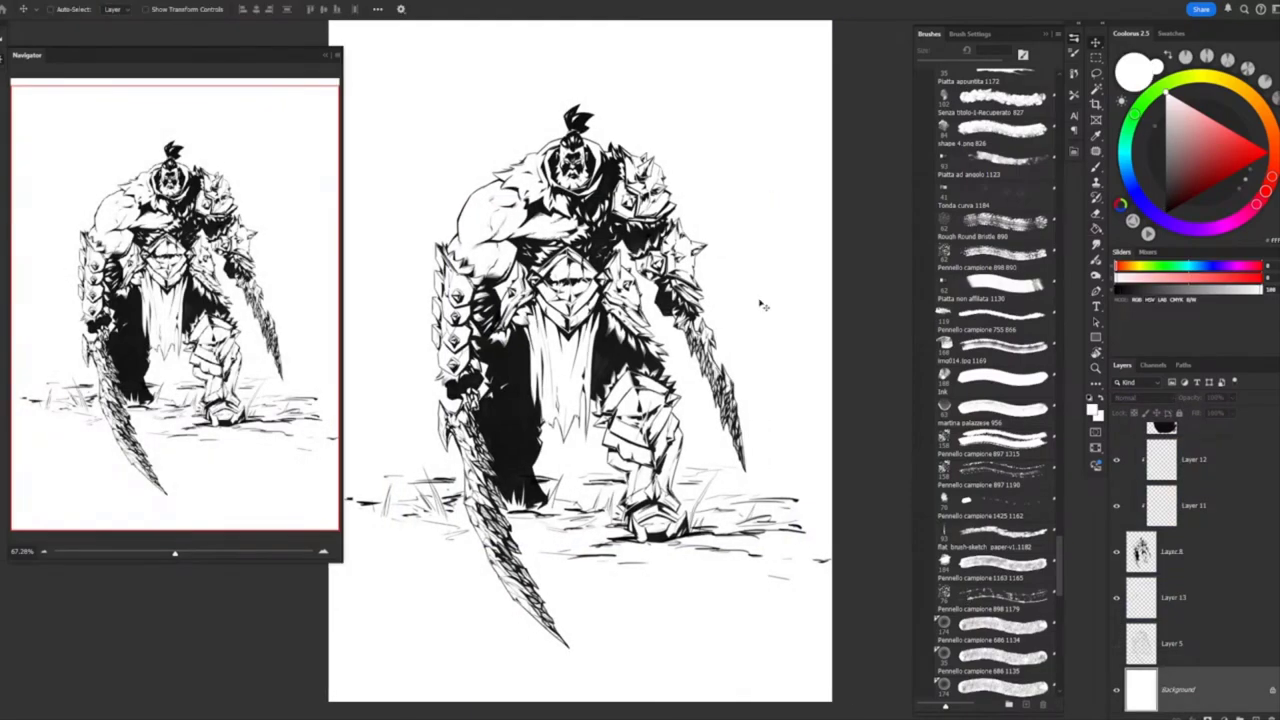
pyautogui.click(1214, 508)
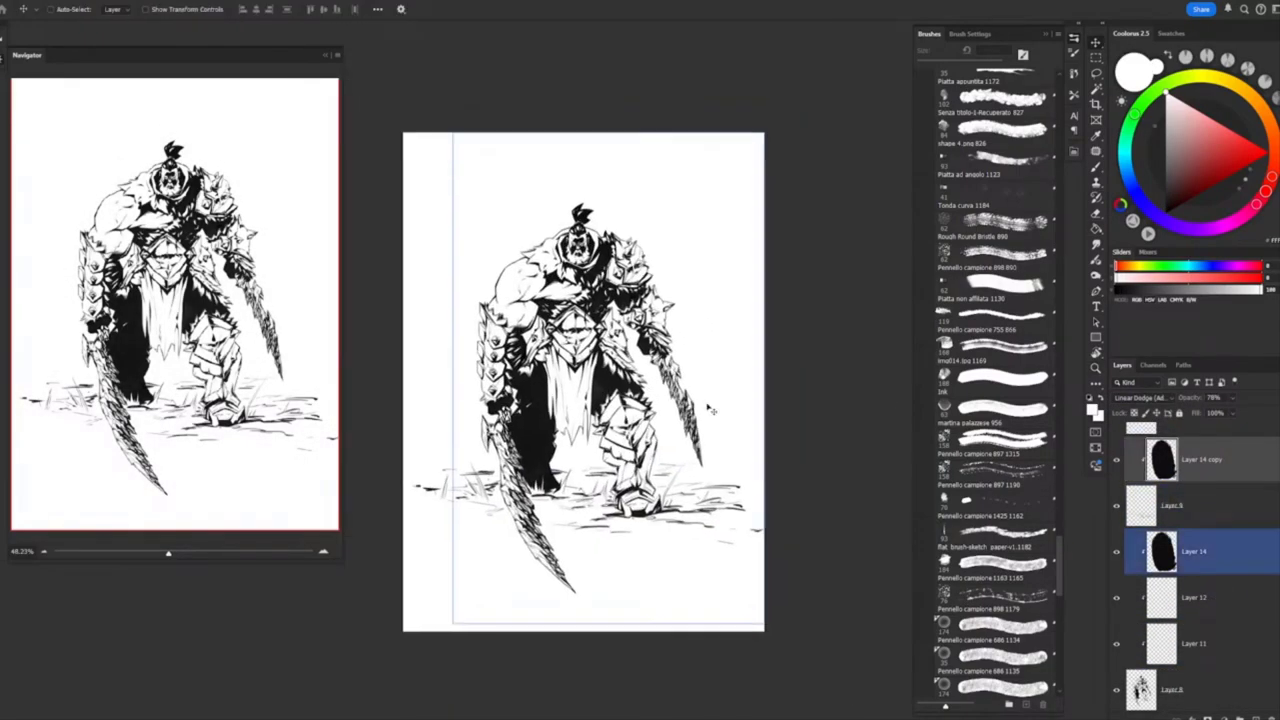